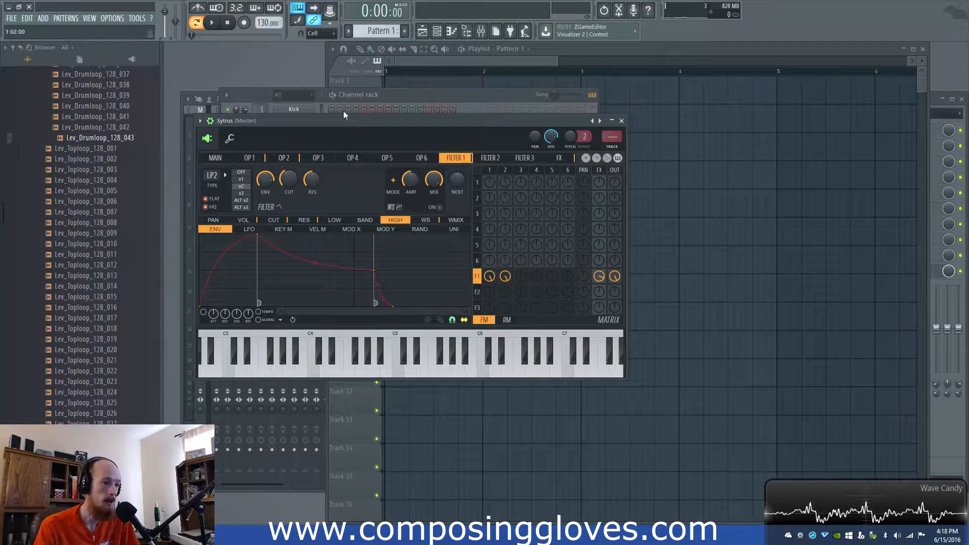
# Move the Sytrus window clear of the channel rack and load the Default preset
pyautogui.moveTo(343, 119); pyautogui.dragTo(438, 62)
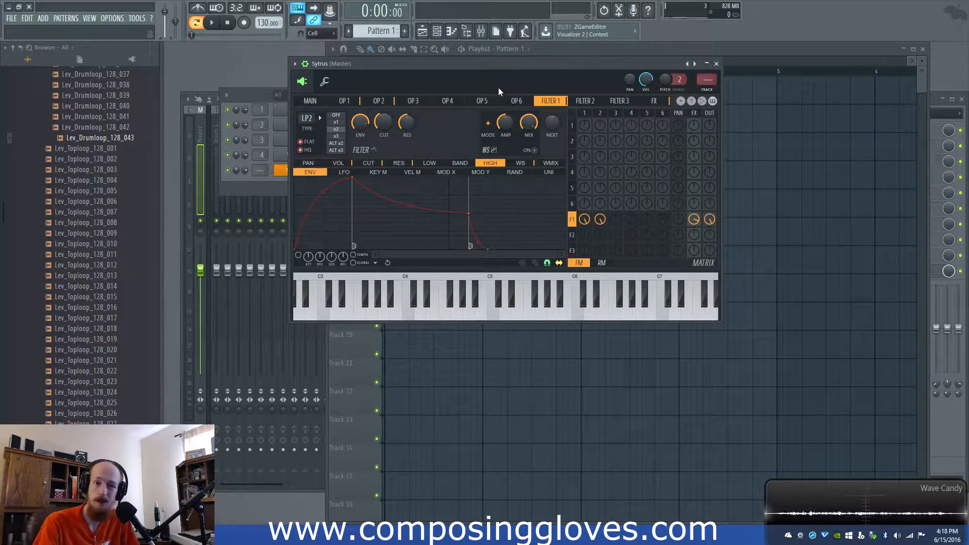
pyautogui.click(694, 63)
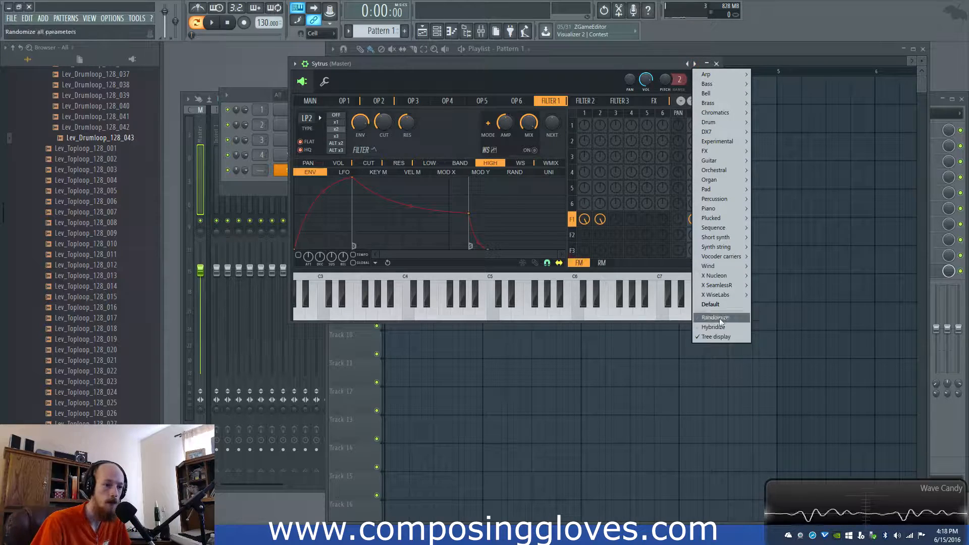
pyautogui.click(711, 304)
# Shape operator 1 into a sawtooth wave and set the main unison order to 7
pyautogui.click(323, 108)
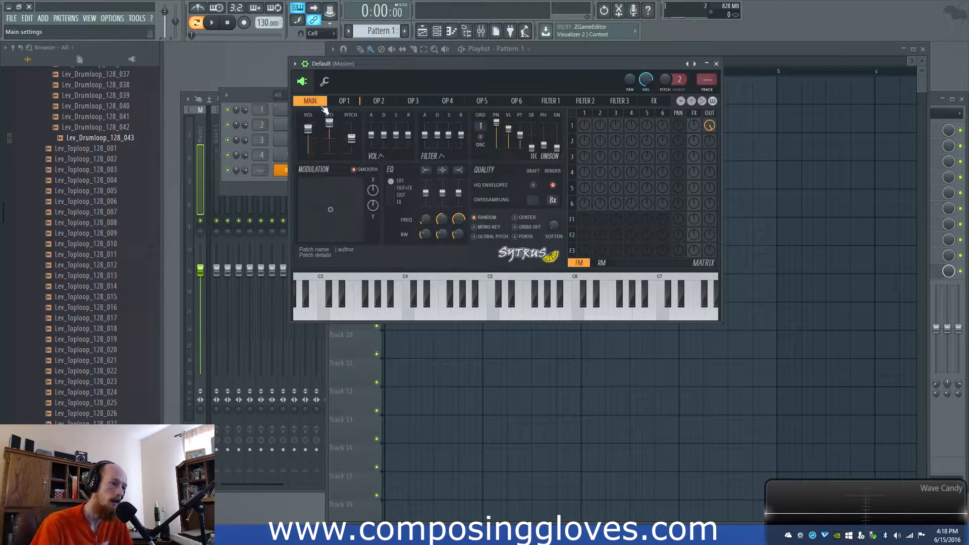
pyautogui.click(344, 100)
pyautogui.moveTo(317, 119); pyautogui.dragTo(345, 132)
pyautogui.click(313, 102)
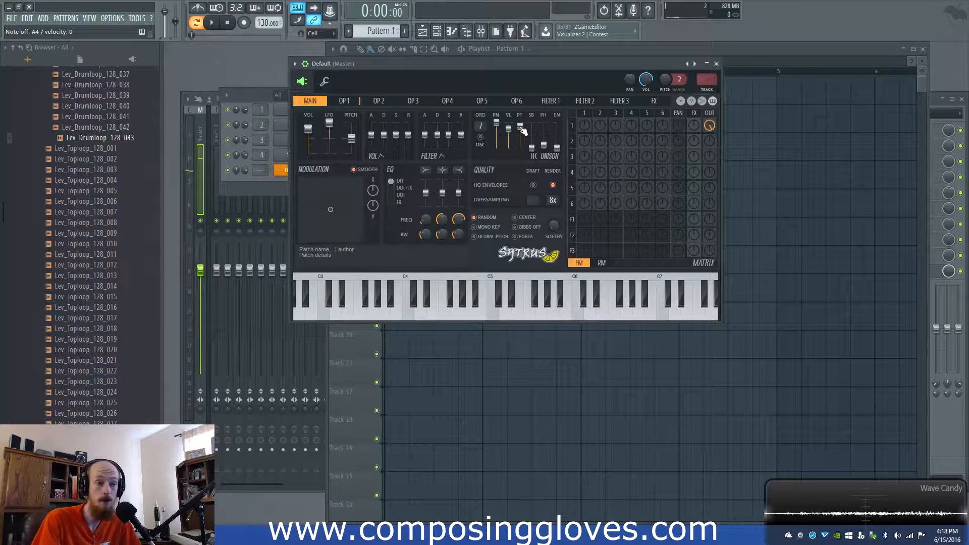
# Open the piano roll for the Default channel
pyautogui.rightClick(281, 170)
pyautogui.click(363, 173)
pyautogui.scroll(3, 439, 244)
pyautogui.scroll(2, 421, 290)
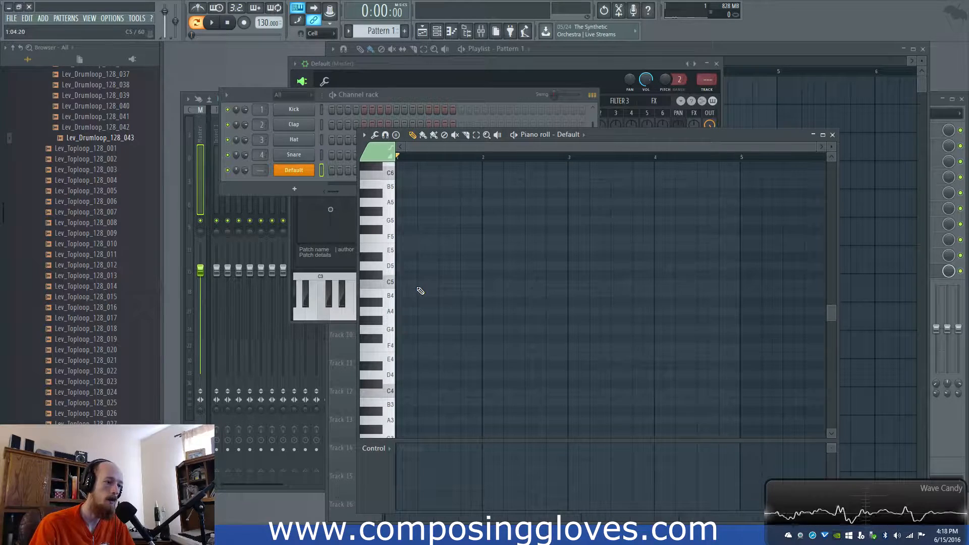
pyautogui.scroll(3, 424, 293)
pyautogui.click(407, 266)
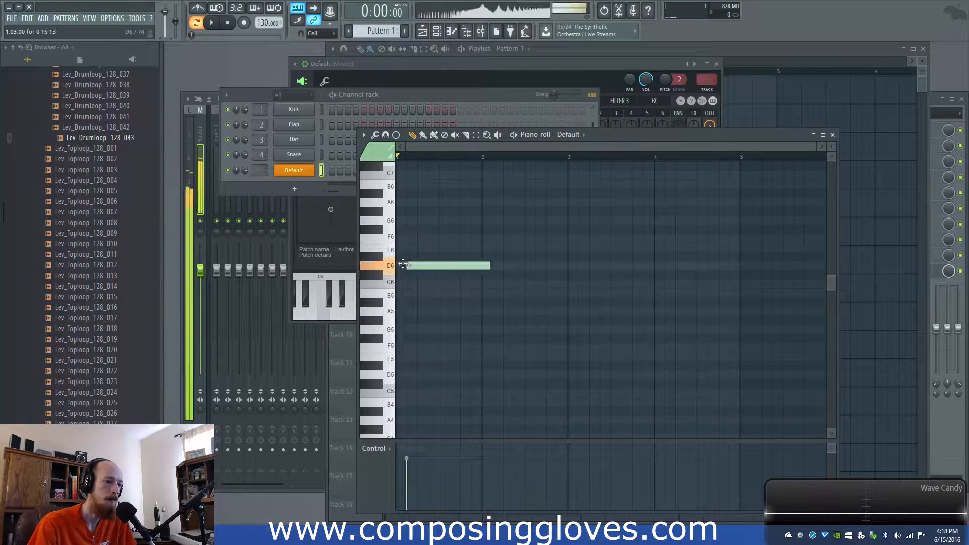
pyautogui.moveTo(412, 260); pyautogui.dragTo(433, 238)
pyautogui.rightClick(434, 238)
# Set Sytrus's draft oversampling to 16x and bring the piano roll back to the front
pyautogui.click(498, 68)
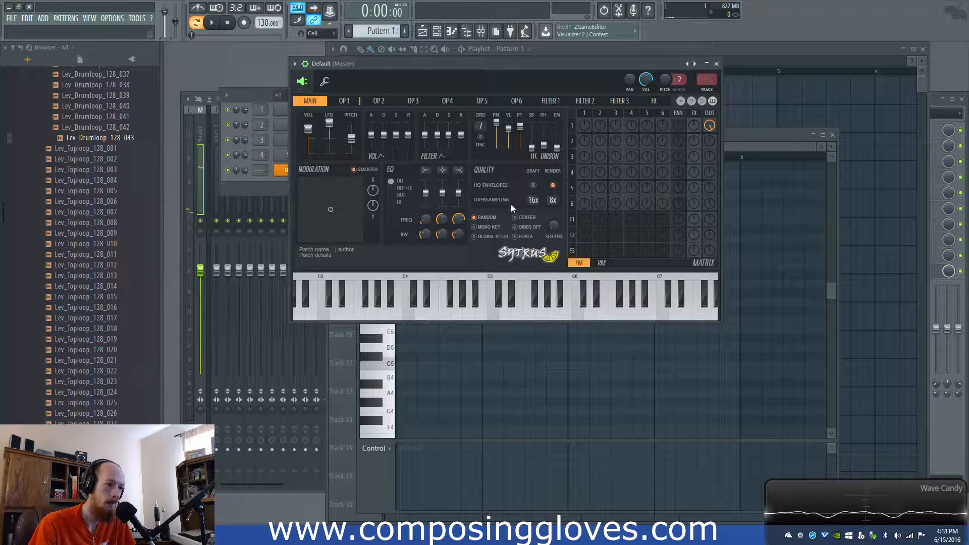
pyautogui.click(729, 146)
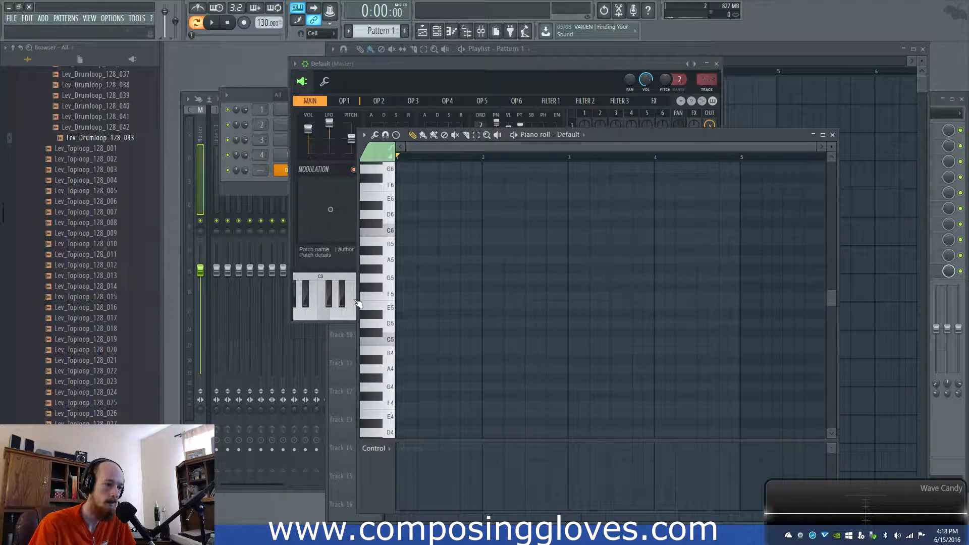
# Place a chord of F5, C5, A4 and G4 at the start of bar 1 and play it
pyautogui.click(365, 293)
pyautogui.click(402, 338)
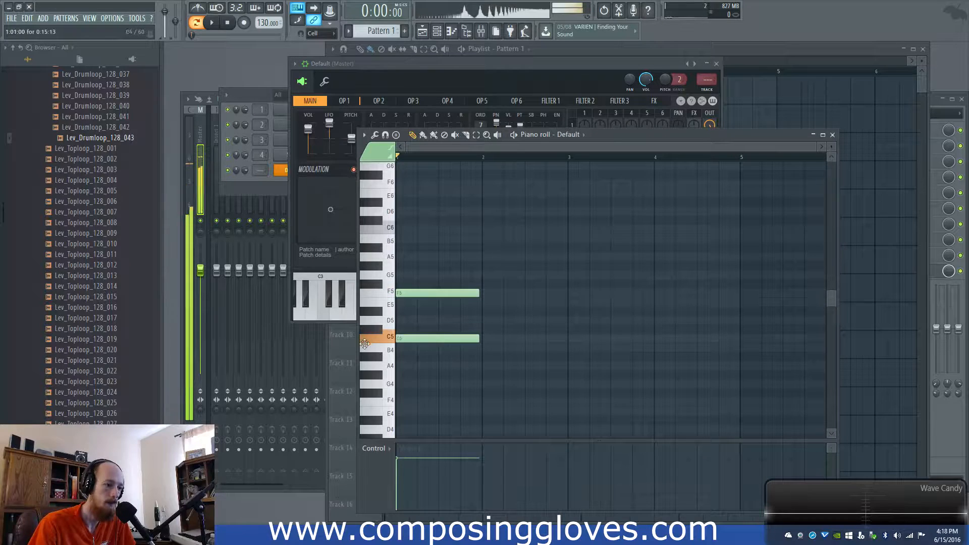
pyautogui.click(398, 383)
pyautogui.click(396, 365)
pyautogui.press('space')
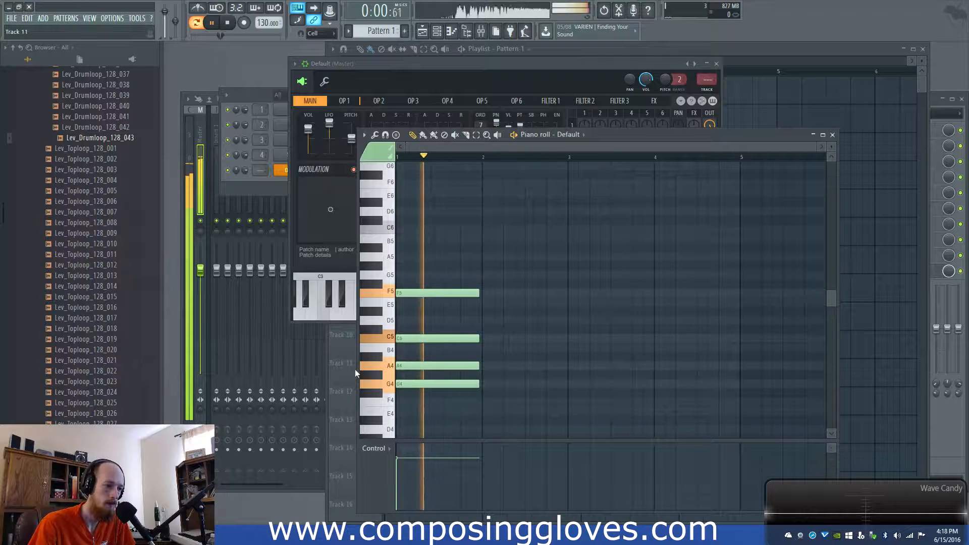
pyautogui.press('space')
# Shorten all four chord notes to about one beat, duplicate the chord twice after itself, and play the pattern
pyautogui.click(444, 293)
pyautogui.hotkey('ctrl', 'a')
pyautogui.moveTo(479, 383); pyautogui.dragTo(432, 380)
pyautogui.press('space')
pyautogui.press('space')
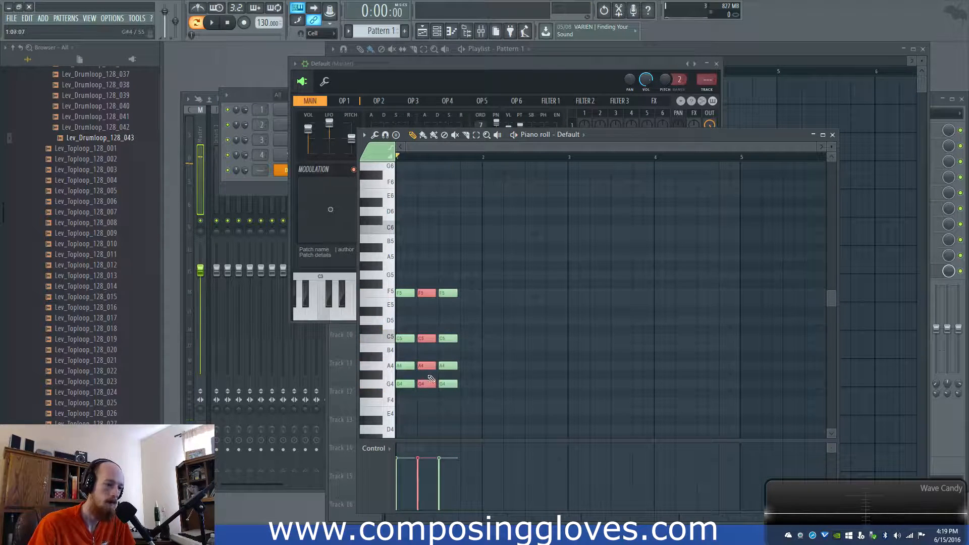
# Raise C5 to D5 and G4 to A4 in the second chord, and play the result
pyautogui.moveTo(426, 339); pyautogui.dragTo(426, 320)
pyautogui.moveTo(427, 385); pyautogui.dragTo(427, 366)
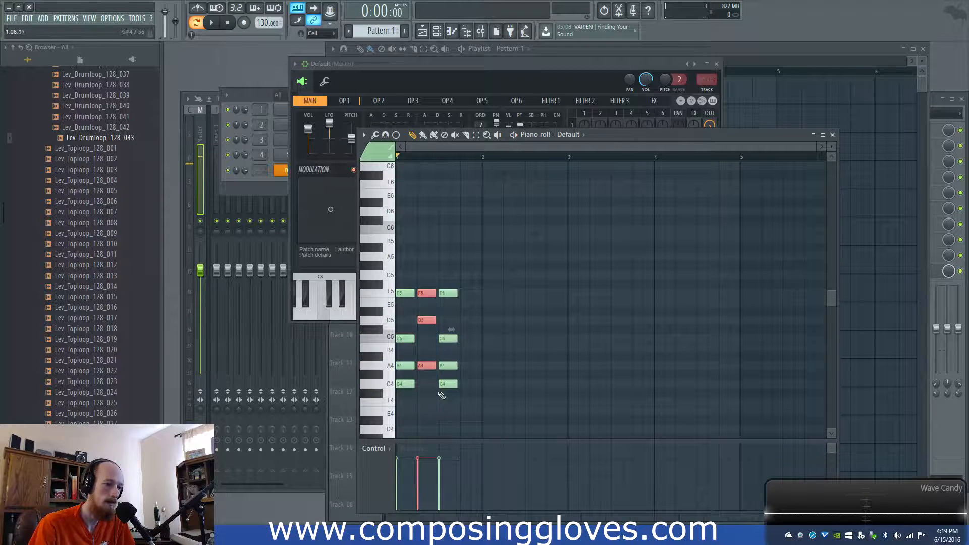
pyautogui.press('space')
pyautogui.press('space')
# Space out the chords so the second starts on step 7 and the third on step 13 of bar 1
pyautogui.moveTo(427, 279); pyautogui.dragTo(511, 430)
pyautogui.scroll(3, 429, 367)
pyautogui.moveTo(460, 267); pyautogui.dragTo(481, 386)
pyautogui.press('space')
pyautogui.scroll(-2, 471, 398)
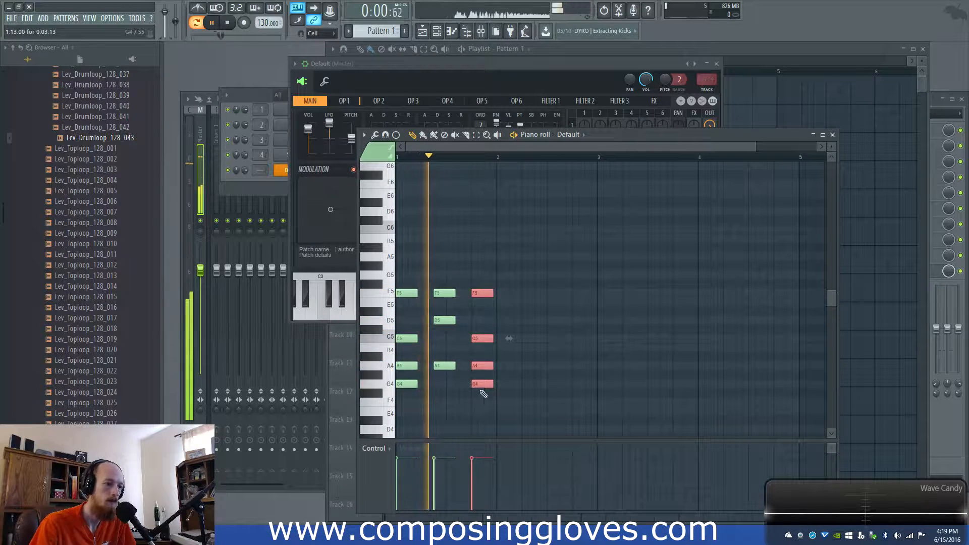
pyautogui.press('space')
# Copy the chords two octaves lower, trim the copies to single bass notes G2, A2 and G2, and play the pattern
pyautogui.scroll(-4, 416, 387)
pyautogui.scroll(4, 411, 249)
pyautogui.click(401, 275)
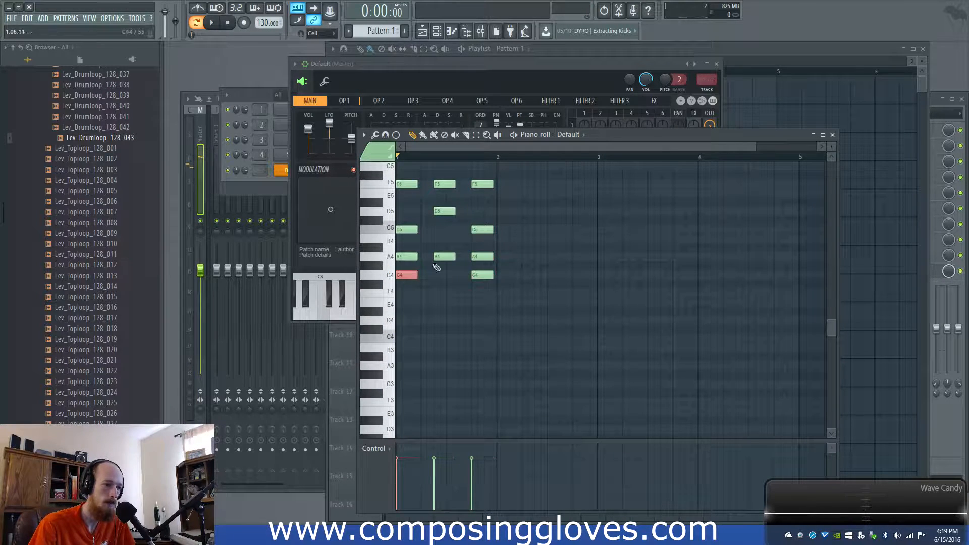
pyautogui.moveTo(384, 261); pyautogui.dragTo(405, 267)
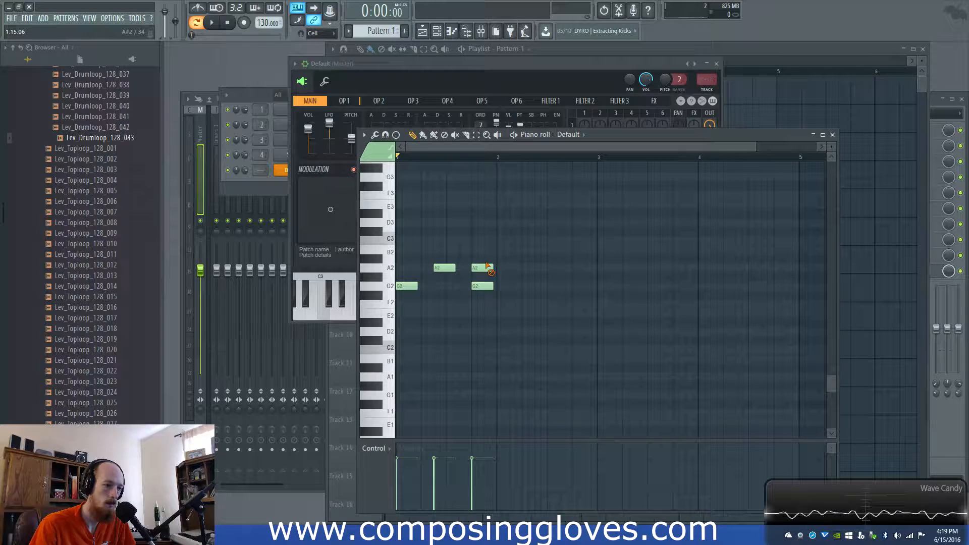
pyautogui.press('space')
pyautogui.scroll(3, 424, 318)
pyautogui.hotkey('ctrl', 'a')
pyautogui.moveTo(402, 369)
pyautogui.mouseDown()
pyautogui.moveTo(399, 268)
pyautogui.moveTo(402, 379)
pyautogui.moveTo(403, 370)
pyautogui.mouseUp()
pyautogui.scroll(6, 404, 370)
pyautogui.press('space')
pyautogui.scroll(-6, 404, 371)
# Change the three bass notes to A2, C3 and A2 while listening to the pattern
pyautogui.click(407, 312)
pyautogui.moveTo(407, 311); pyautogui.dragTo(448, 274)
pyautogui.press('space')
pyautogui.moveTo(482, 313); pyautogui.dragTo(482, 295)
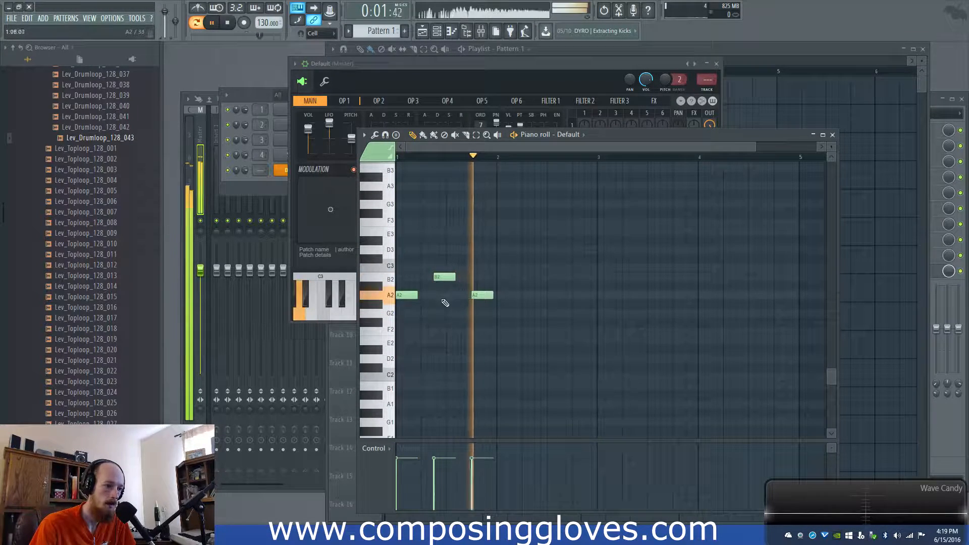
pyautogui.moveTo(444, 276); pyautogui.dragTo(445, 268)
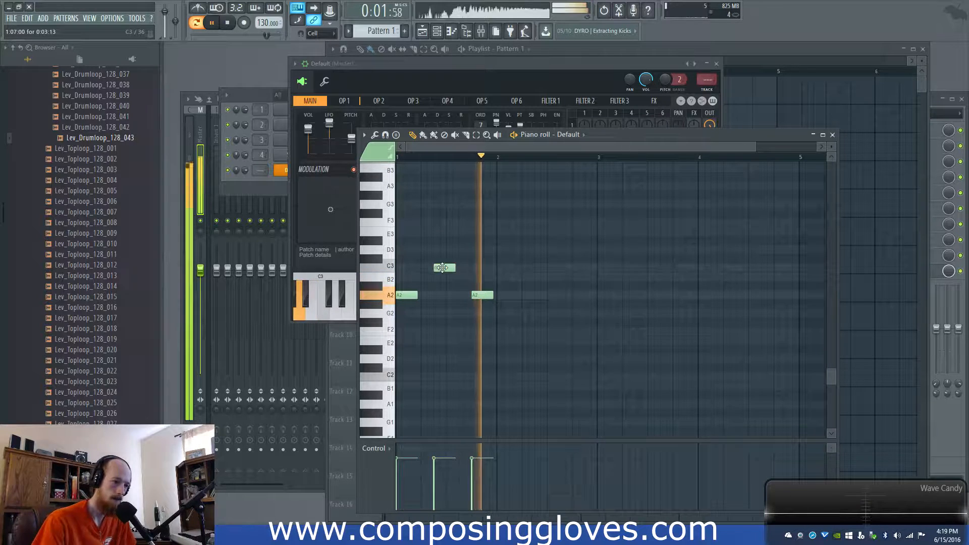
pyautogui.press('space')
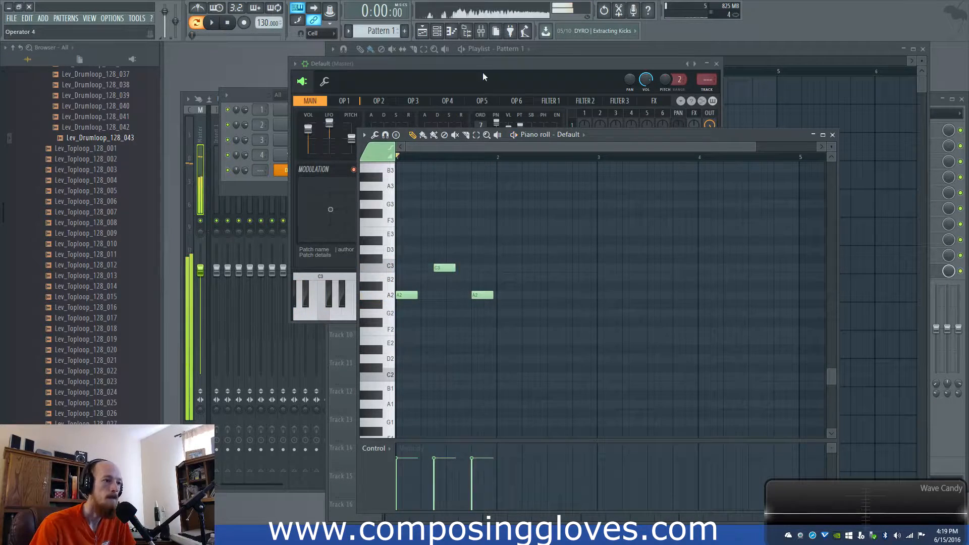
# Send Sytrus operator 1 to the effects section and lower the delay feedback to 17%
pyautogui.click(478, 78)
pyautogui.click(694, 126)
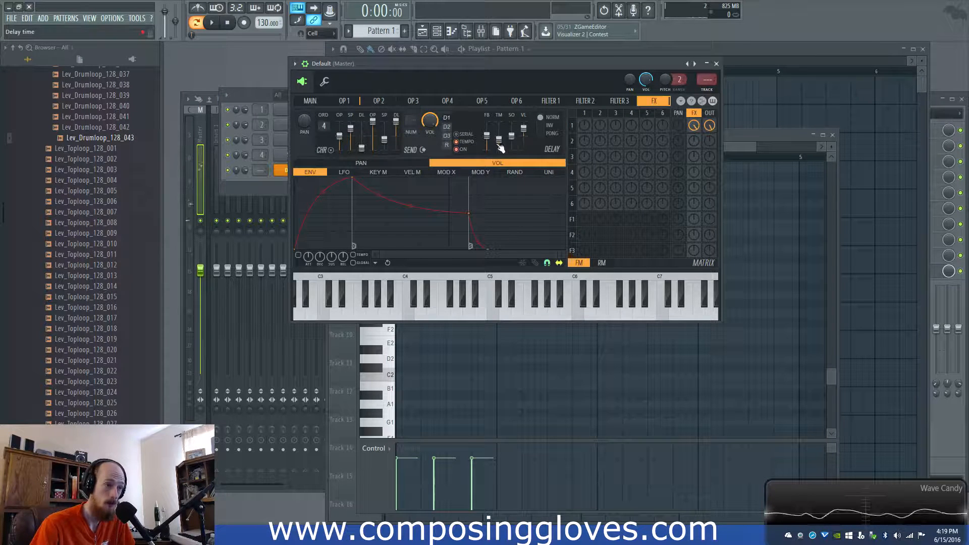
pyautogui.press('space')
pyautogui.press('space')
pyautogui.click(457, 149)
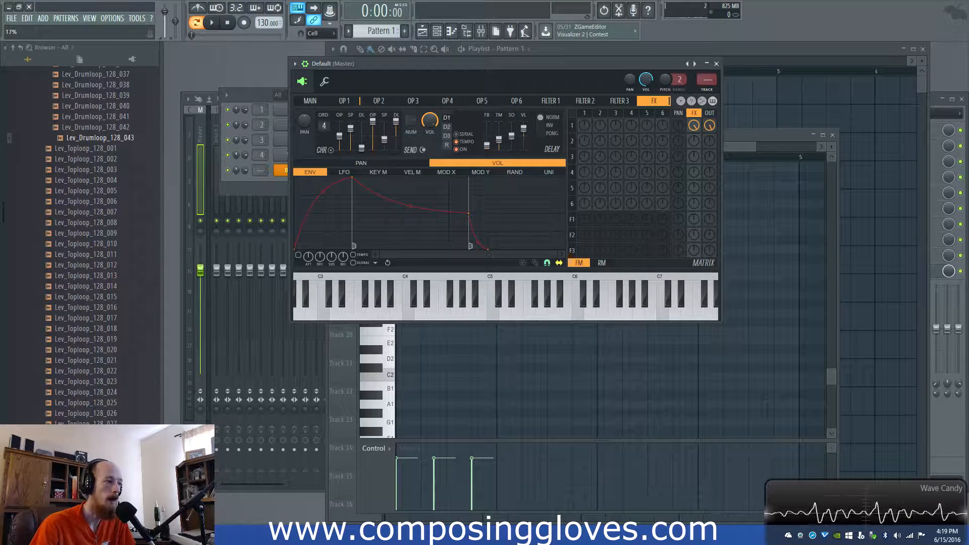
# Enable the Sytrus reverb, with a decay of 2.8 sec and a low cut of about 1931 Hz
pyautogui.click(446, 145)
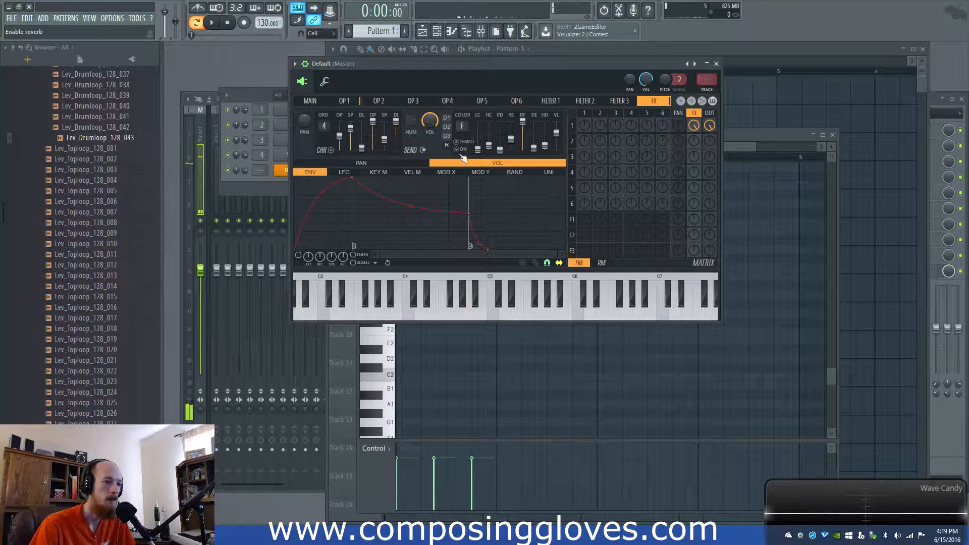
pyautogui.press('space')
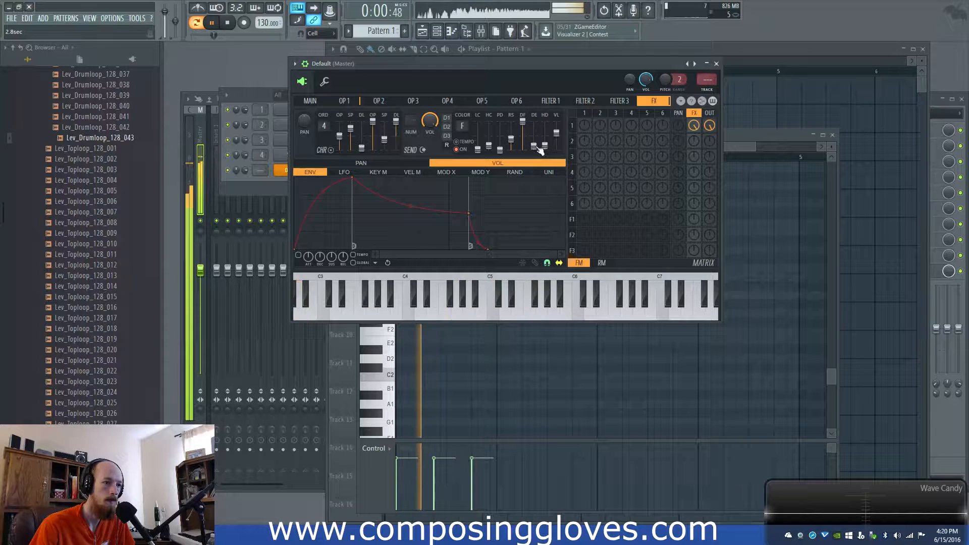
pyautogui.press('space')
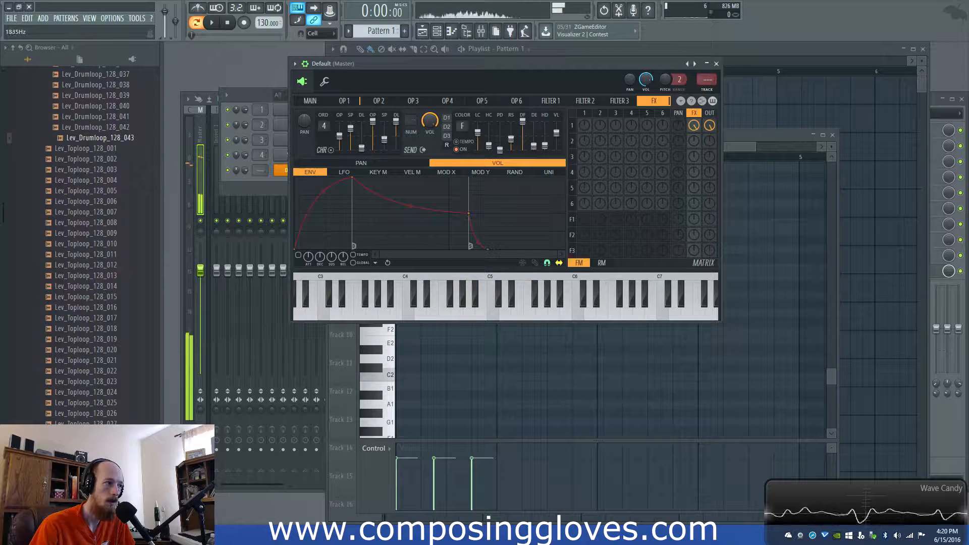
pyautogui.press('space')
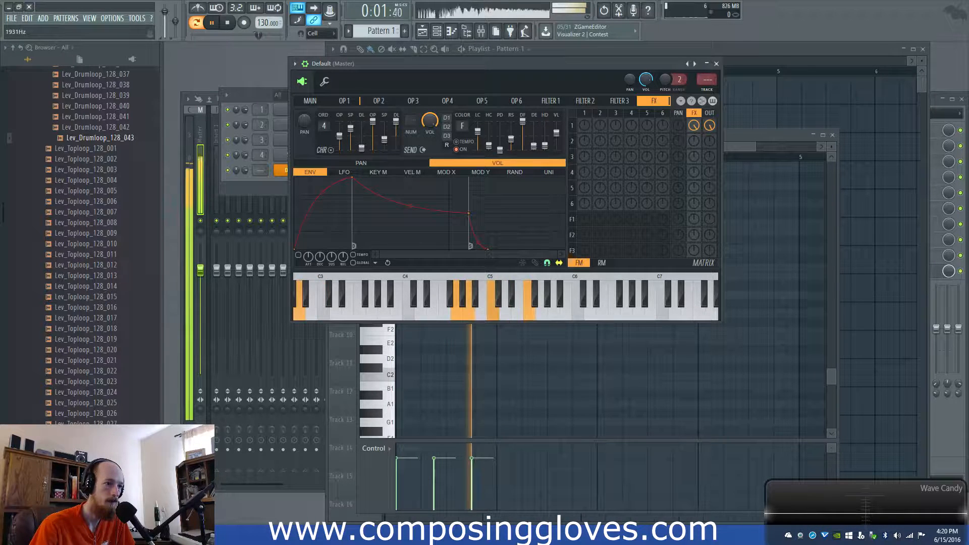
# Set the unison sub level to 18% and operator 1's effects send to 45%
pyautogui.click(344, 101)
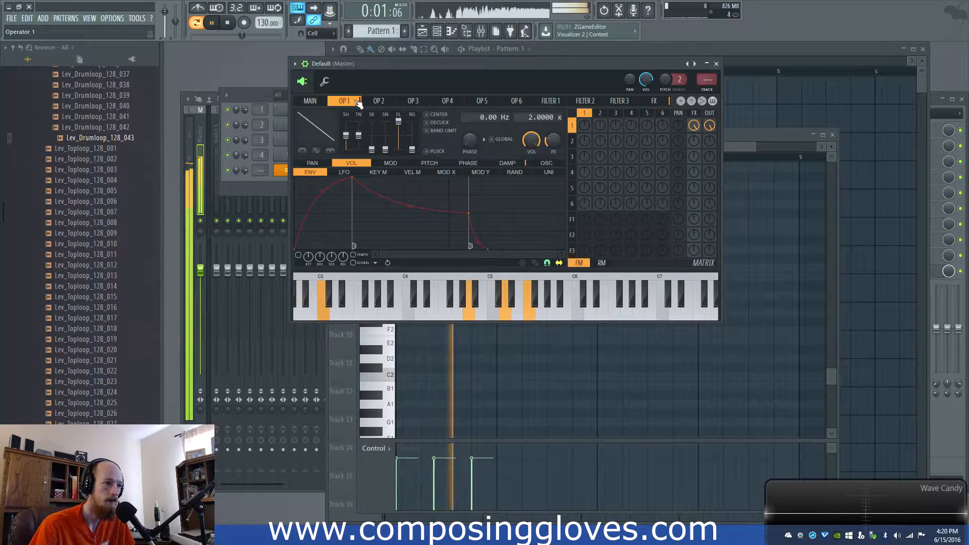
pyautogui.click(313, 102)
pyautogui.moveTo(533, 147)
pyautogui.mouseDown()
pyautogui.moveTo(536, 128)
pyautogui.moveTo(536, 147)
pyautogui.mouseUp()
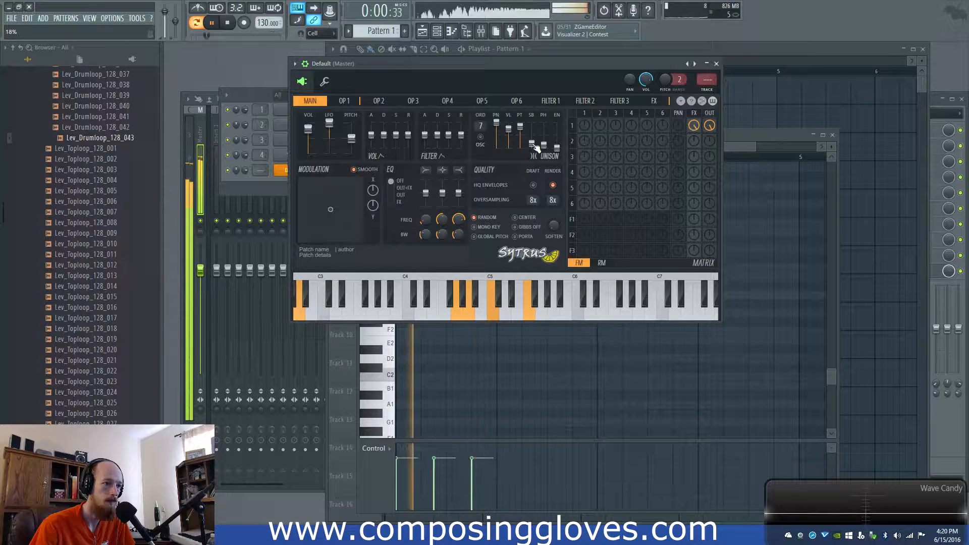
pyautogui.click(695, 126)
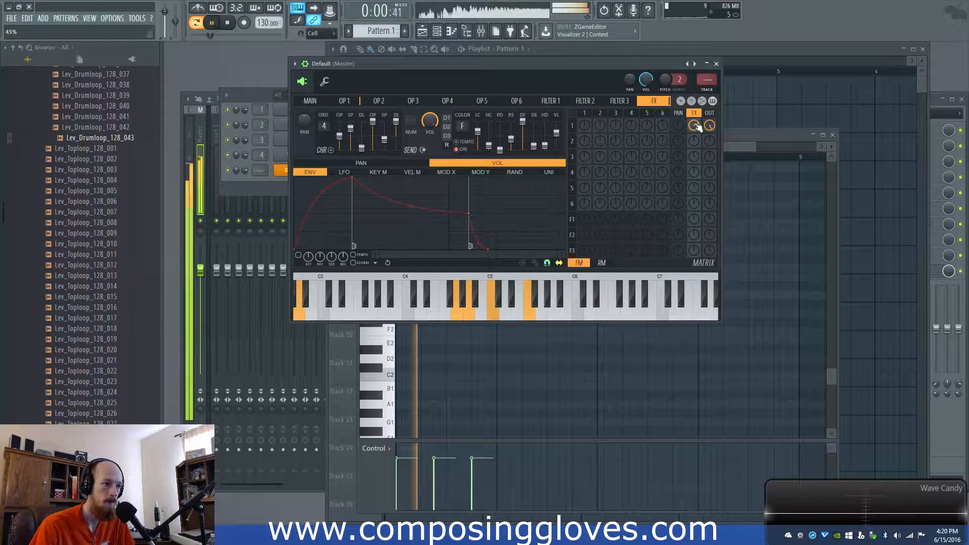
pyautogui.press('space')
# Route operator 2 to the effects and main output, and shape it into a sawtooth wave
pyautogui.click(350, 103)
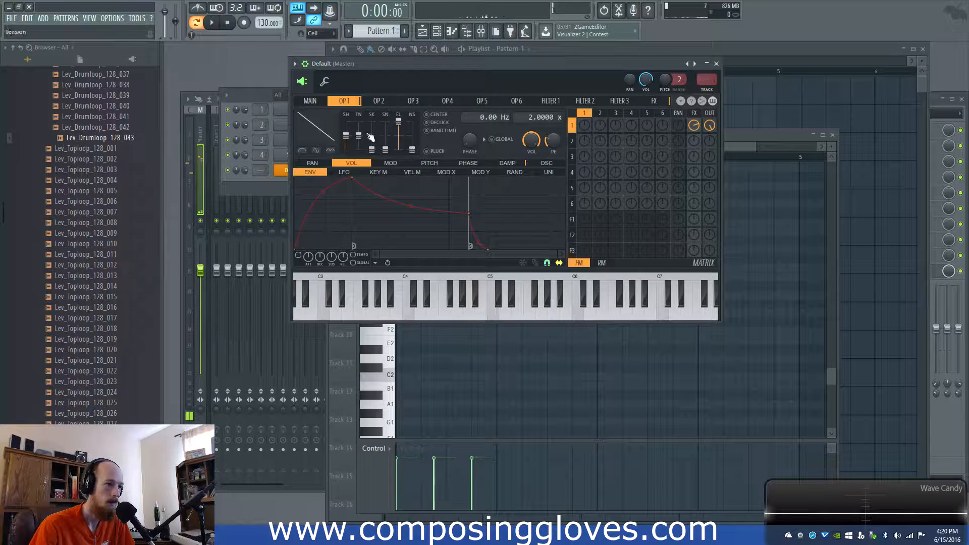
pyautogui.click(599, 127)
pyautogui.scroll(8, 710, 140)
pyautogui.scroll(4, 694, 142)
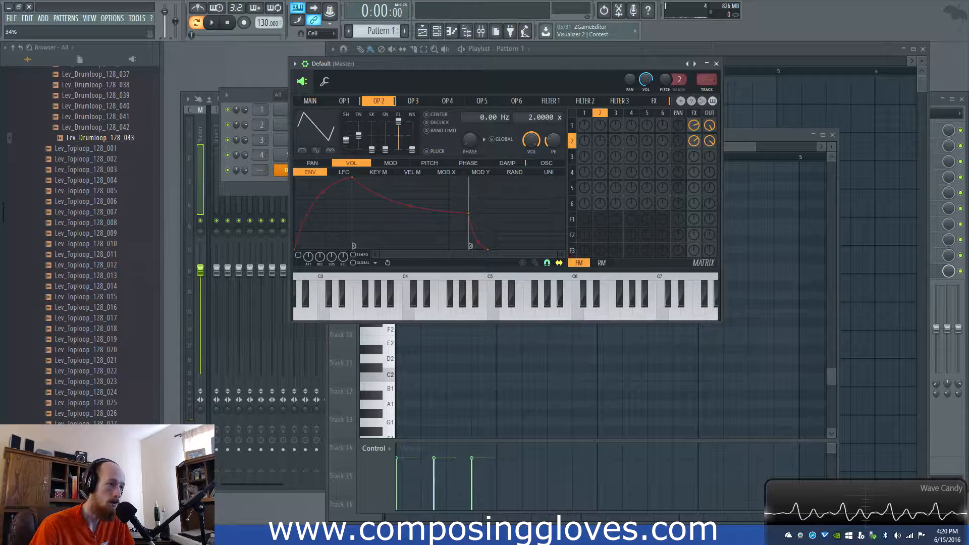
pyautogui.press('space')
pyautogui.moveTo(348, 141); pyautogui.dragTo(349, 137)
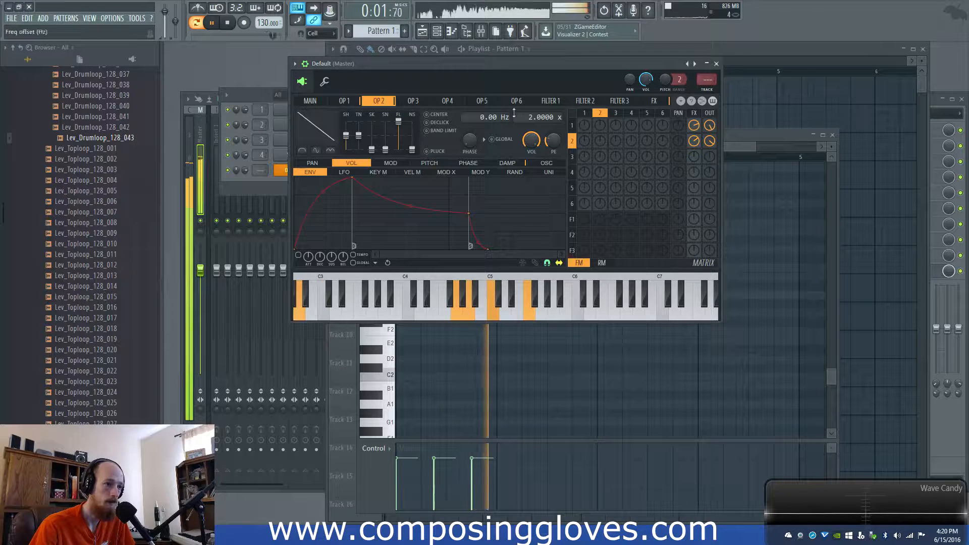
pyautogui.press('space')
# Detune operator 2 to a frequency ratio of 2.0060 while playing the pattern
pyautogui.moveTo(549, 115); pyautogui.dragTo(549, 120)
pyautogui.press('space')
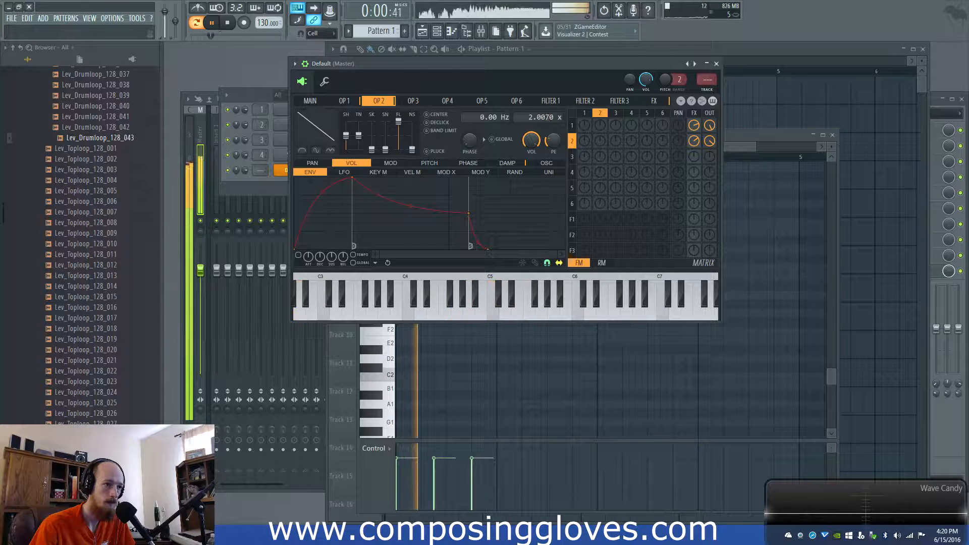
pyautogui.press('space')
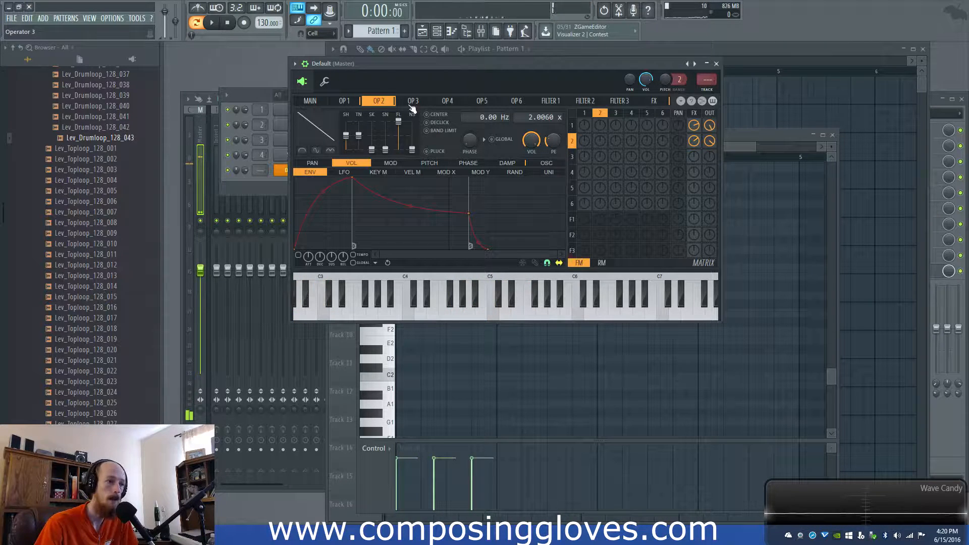
# Lower the first point of operator 1's phase randomization curve to 0%
pyautogui.click(329, 101)
pyautogui.click(343, 101)
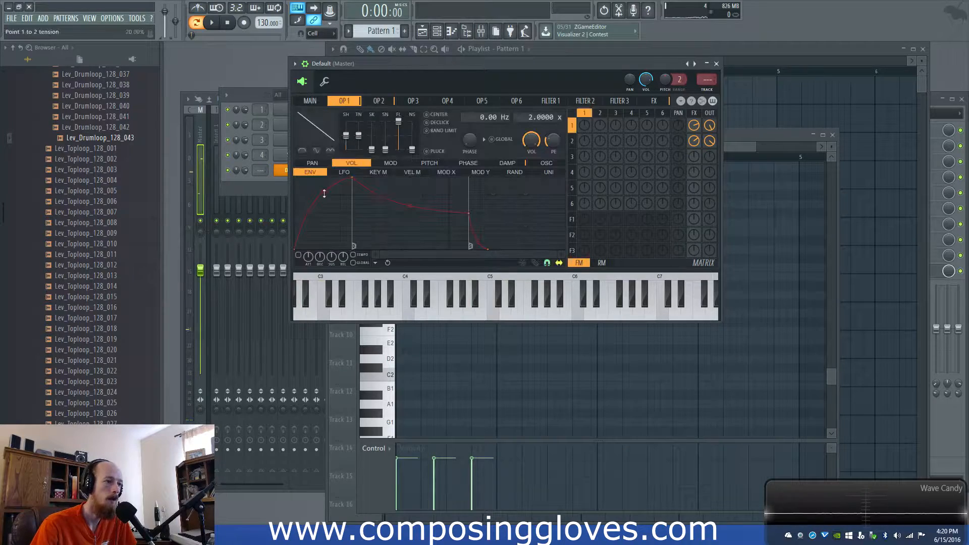
pyautogui.click(468, 165)
pyautogui.click(515, 173)
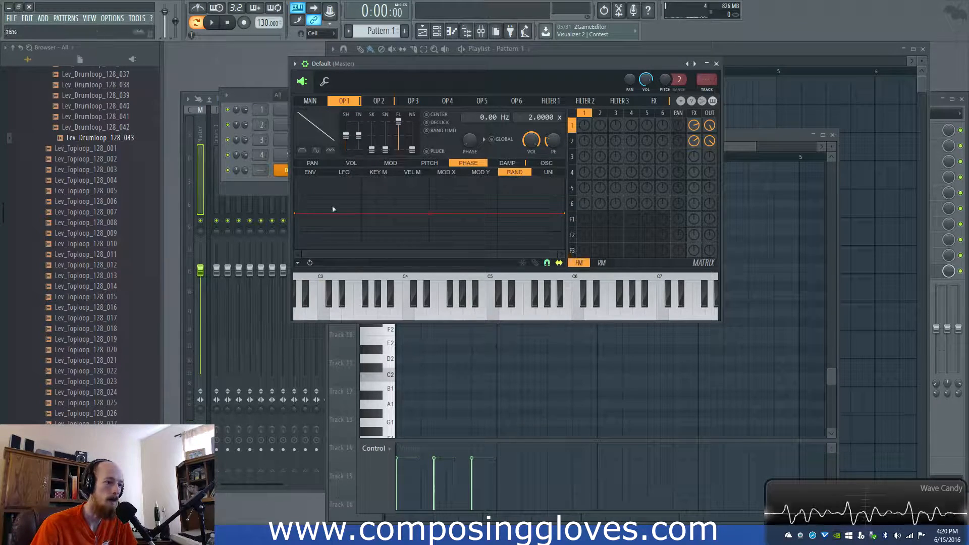
pyautogui.moveTo(298, 210); pyautogui.dragTo(303, 320)
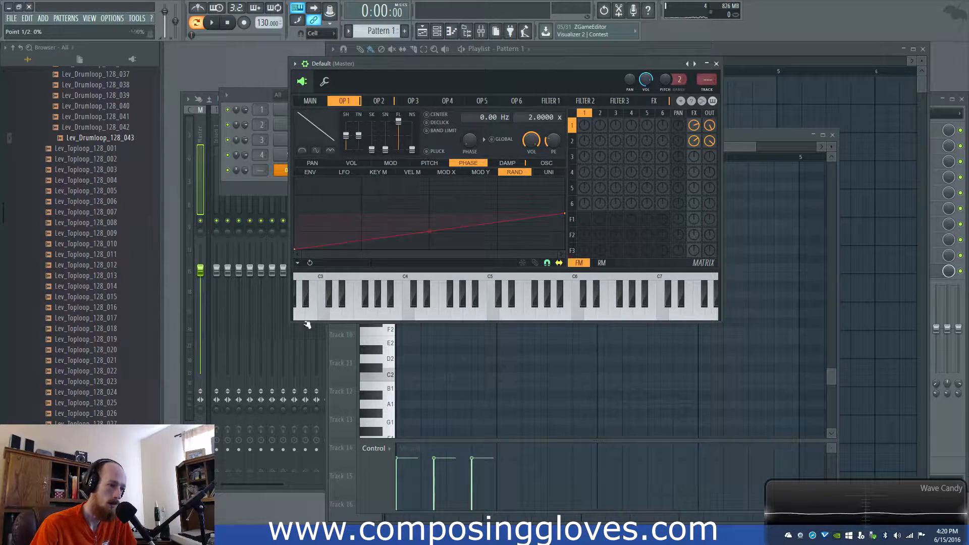
# Raise the end point of operator 1's phase randomization curve to the maximum and play the pattern
pyautogui.moveTo(566, 213); pyautogui.dragTo(565, 177)
pyautogui.click(308, 101)
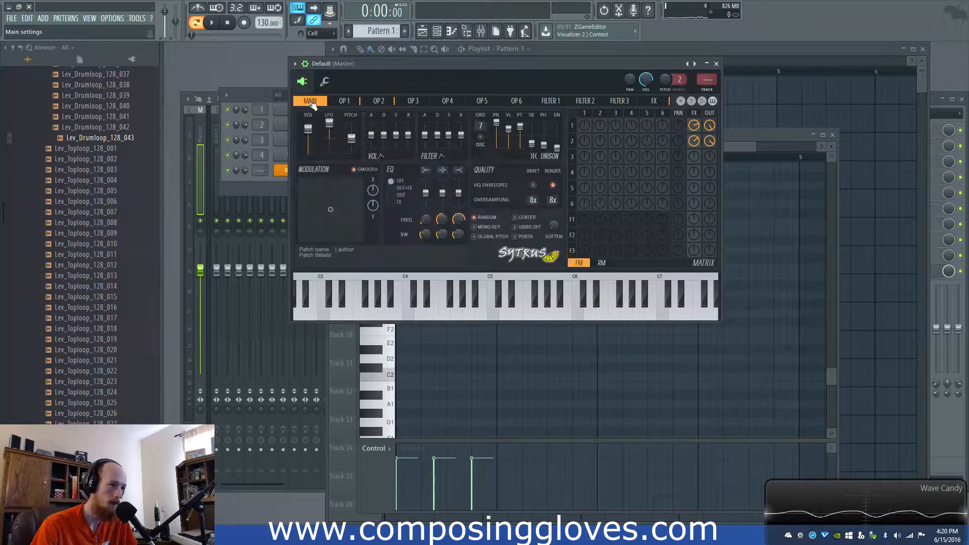
pyautogui.press('space')
pyautogui.press('space')
# Compare the phase randomization curves of operators 1 and 2 and play the pattern
pyautogui.click(346, 102)
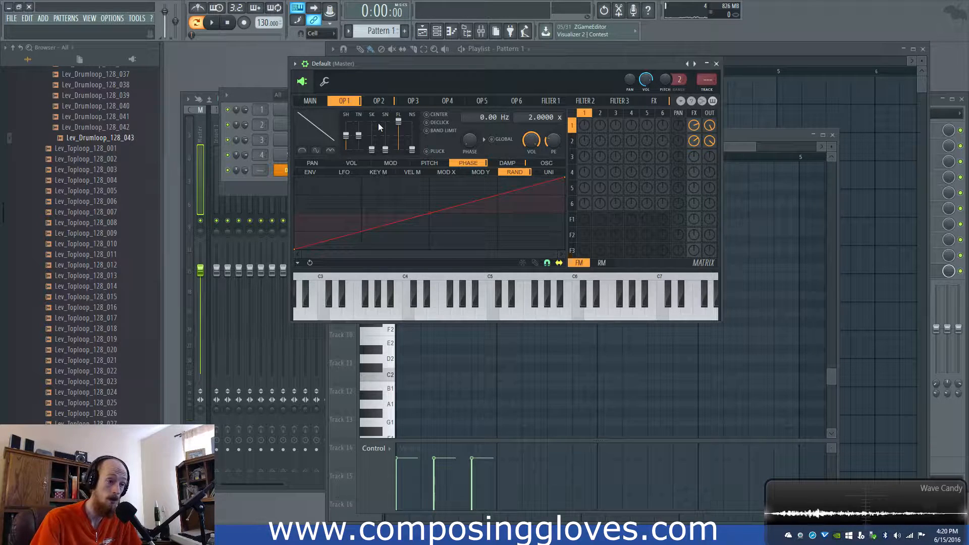
pyautogui.click(385, 101)
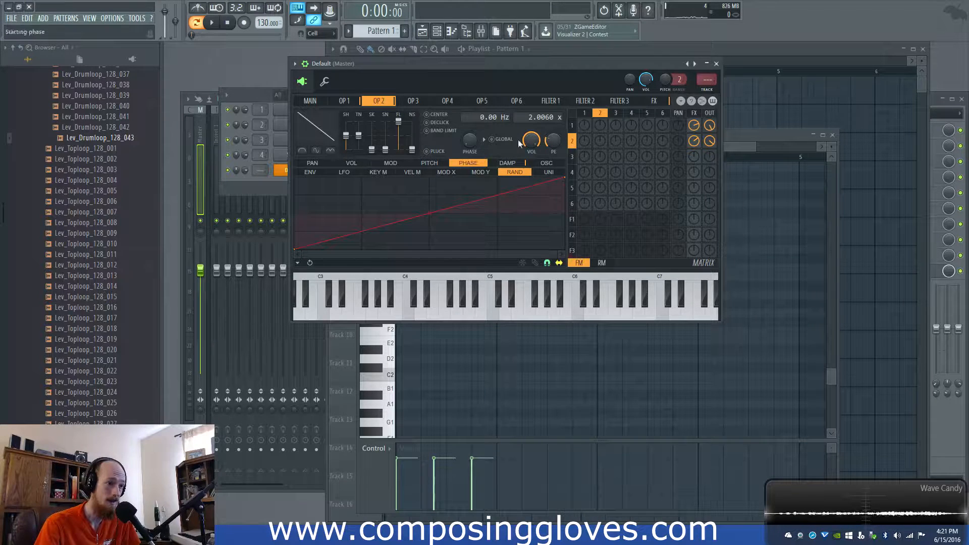
pyautogui.click(344, 101)
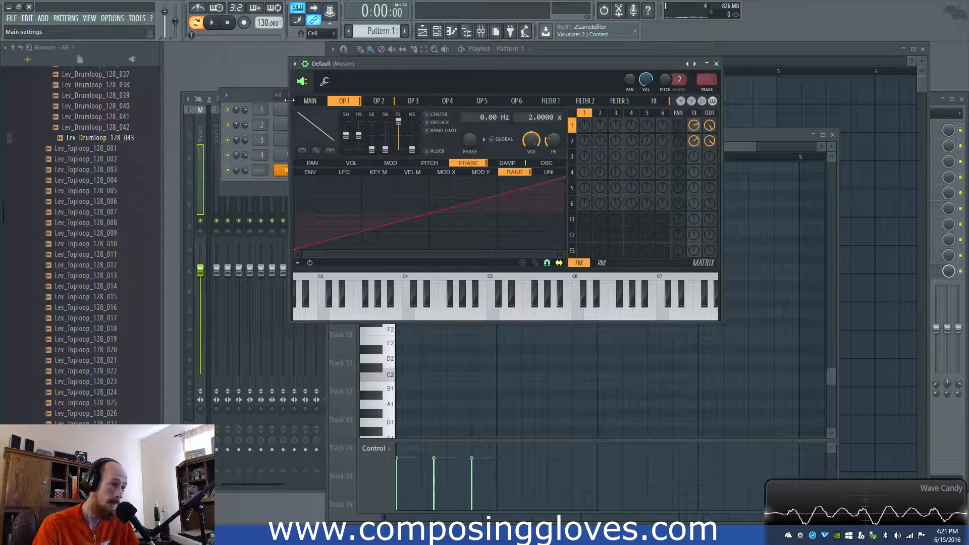
pyautogui.click(380, 101)
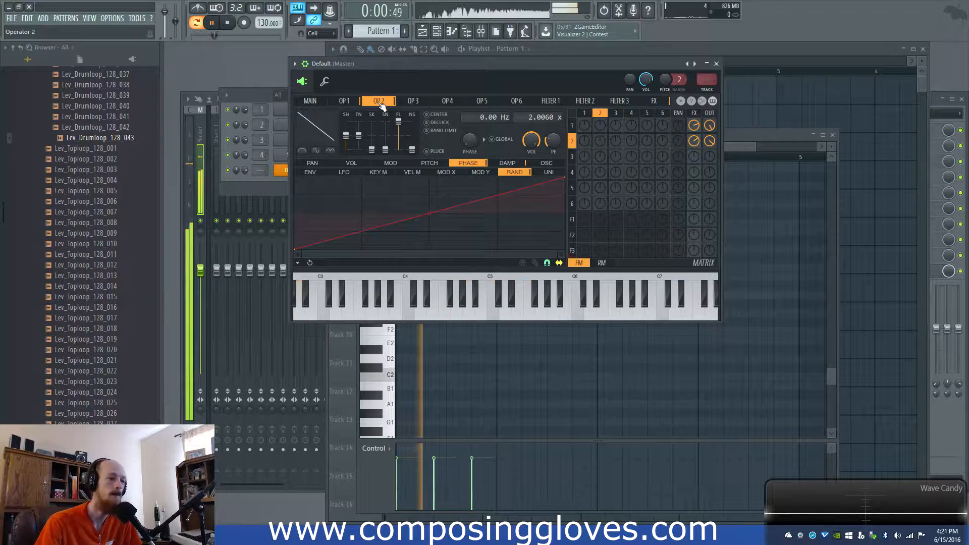
pyautogui.press('space')
# Route operators 1 and 2 through filter 1 to the effects and main output instead of sending them directly
pyautogui.click(253, 193)
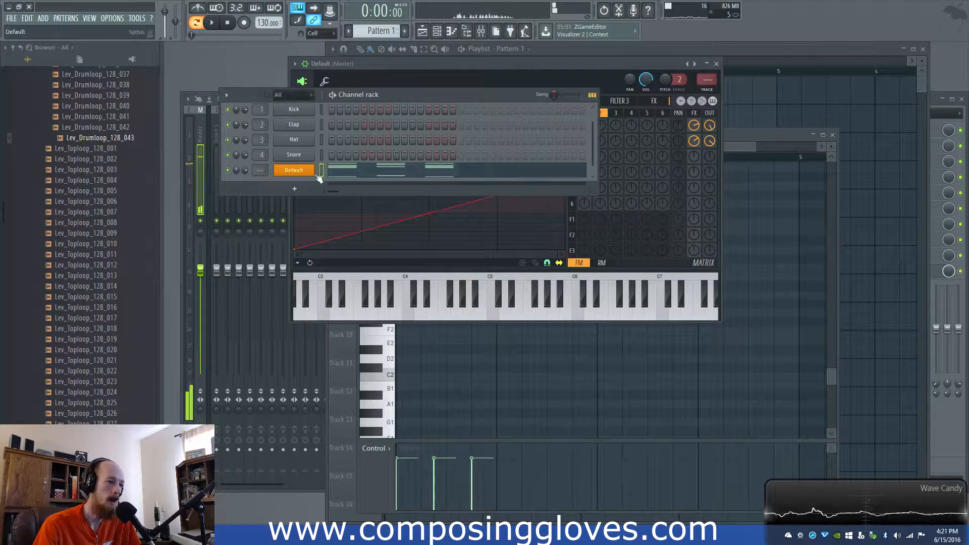
pyautogui.moveTo(510, 65); pyautogui.dragTo(508, 67)
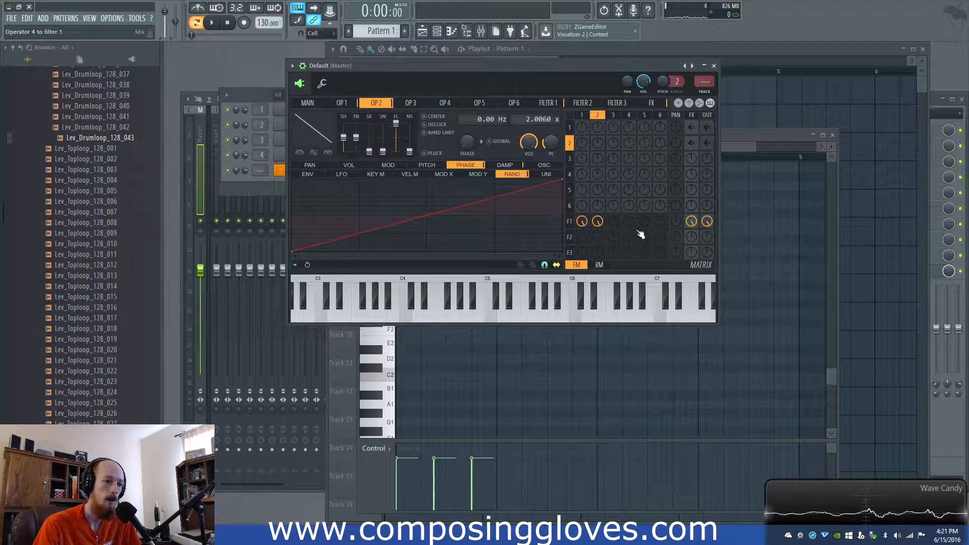
pyautogui.click(650, 103)
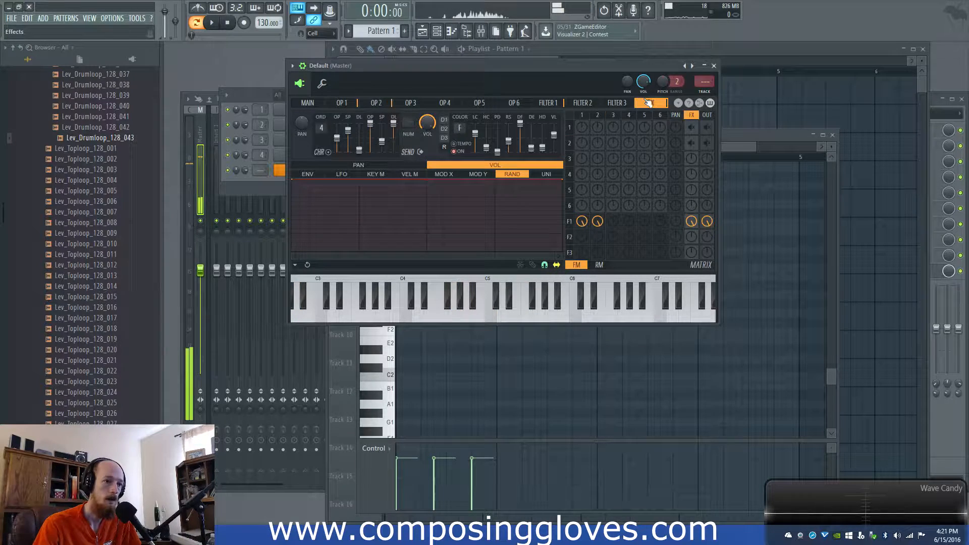
pyautogui.click(582, 104)
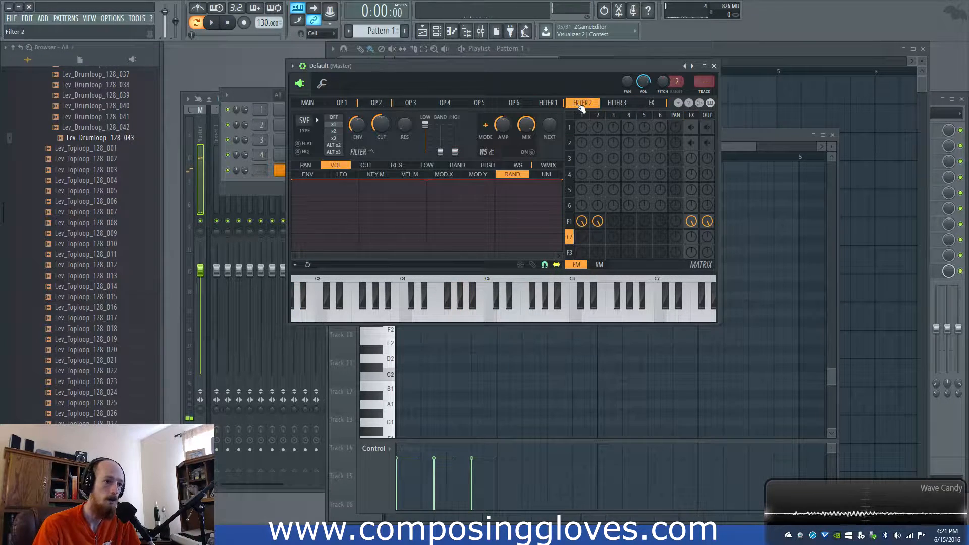
# Set filter 1 to Vanilla high pass and lower its cutoff to the minimum while playing the pattern
pyautogui.click(559, 104)
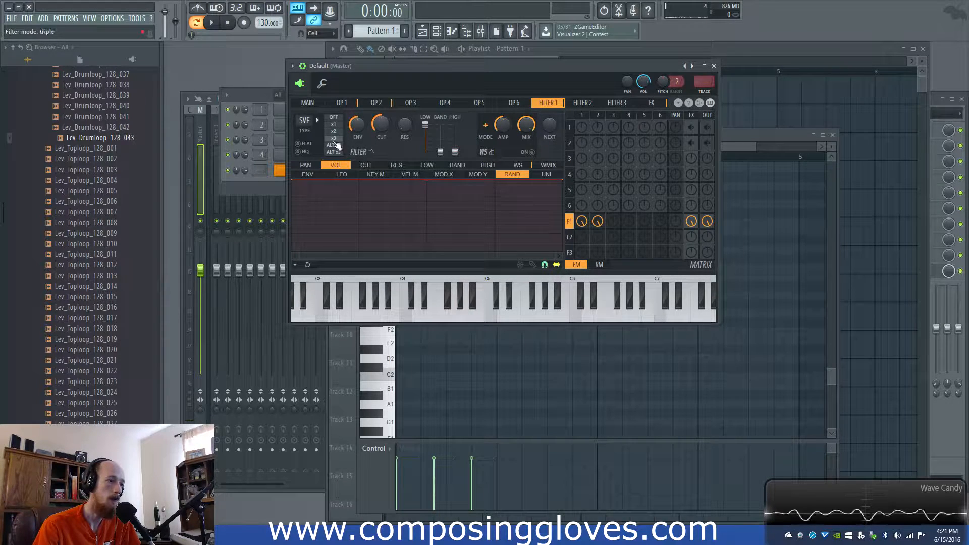
pyautogui.click(308, 121)
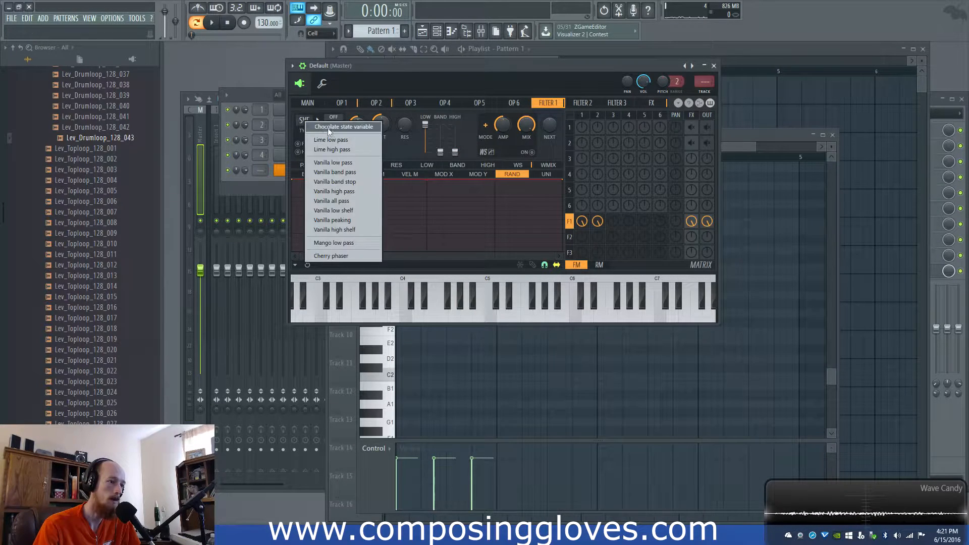
pyautogui.click(365, 190)
pyautogui.press('space')
pyautogui.moveTo(390, 123); pyautogui.dragTo(390, 176)
pyautogui.press('space')
# Map filter 1's cutoff to modulation X with a curve rising from the minimum to the maximum
pyautogui.click(443, 174)
pyautogui.click(365, 165)
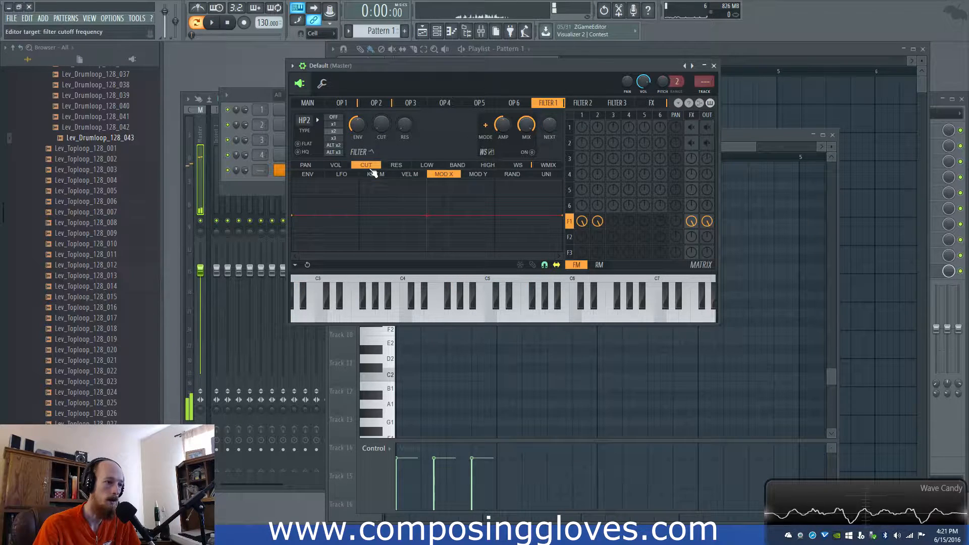
pyautogui.moveTo(292, 219); pyautogui.dragTo(295, 253)
pyautogui.moveTo(563, 216); pyautogui.dragTo(570, 174)
pyautogui.press('space')
# Sweep modulation X while playing the pattern to audition the filter cutoff
pyautogui.click(308, 103)
pyautogui.moveTo(370, 193); pyautogui.dragTo(371, 227)
pyautogui.press('space')
pyautogui.press('space')
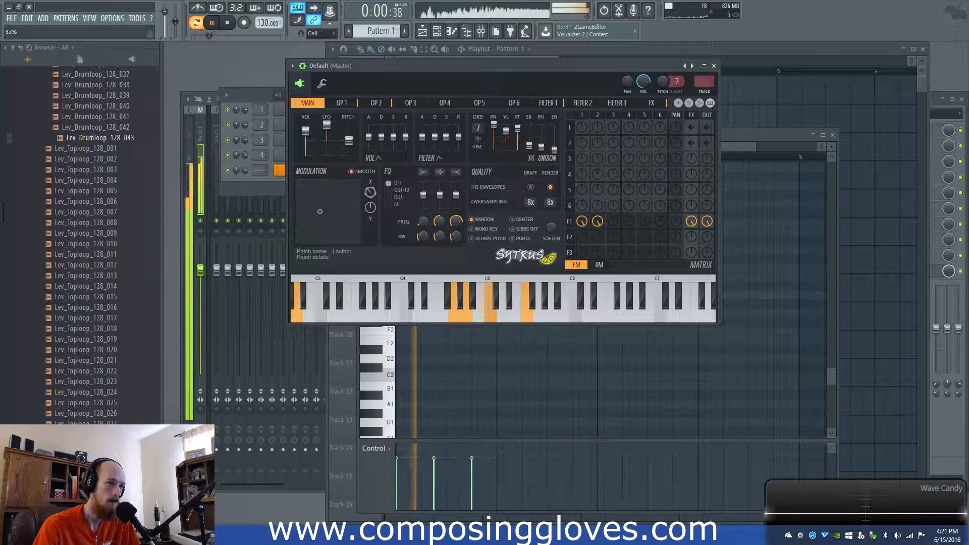
pyautogui.press('space')
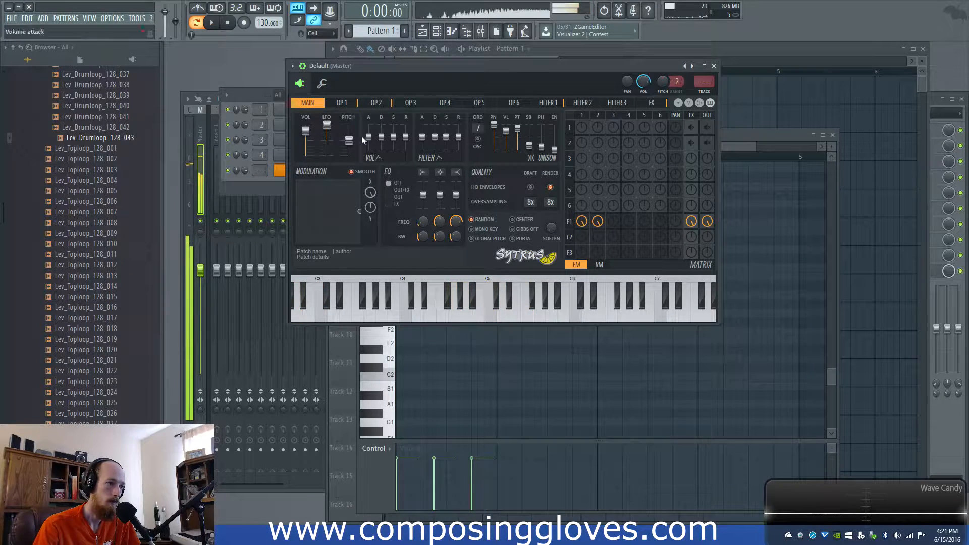
pyautogui.click(376, 103)
pyautogui.click(548, 103)
pyautogui.click(575, 103)
pyautogui.click(557, 103)
pyautogui.click(586, 103)
pyautogui.click(607, 103)
pyautogui.click(593, 104)
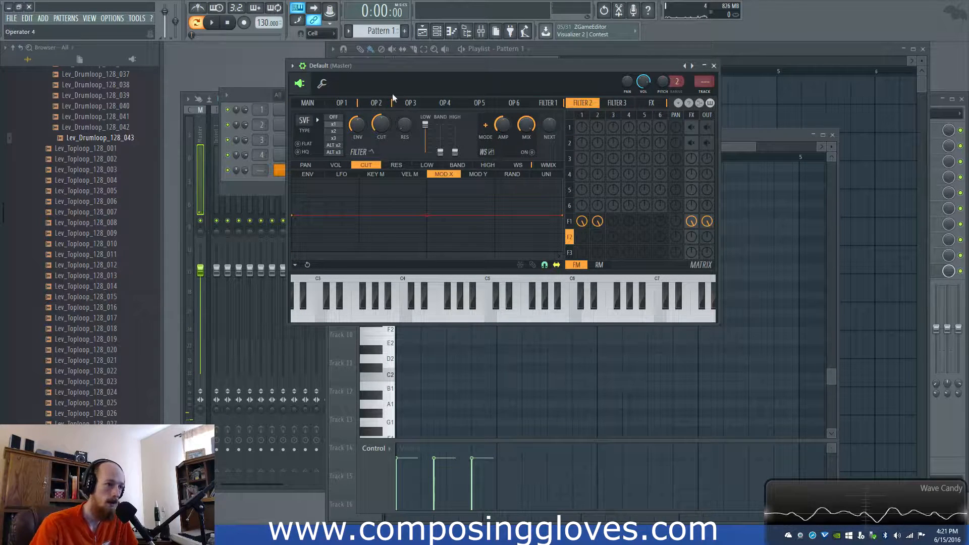
pyautogui.click(548, 102)
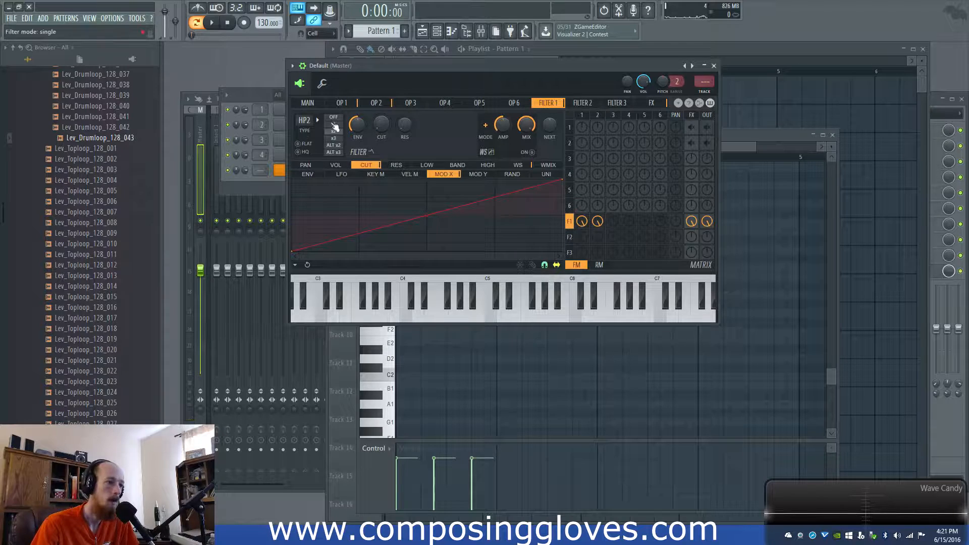
# Play the pattern again while varying the modulation X amount
pyautogui.click(305, 102)
pyautogui.press('space')
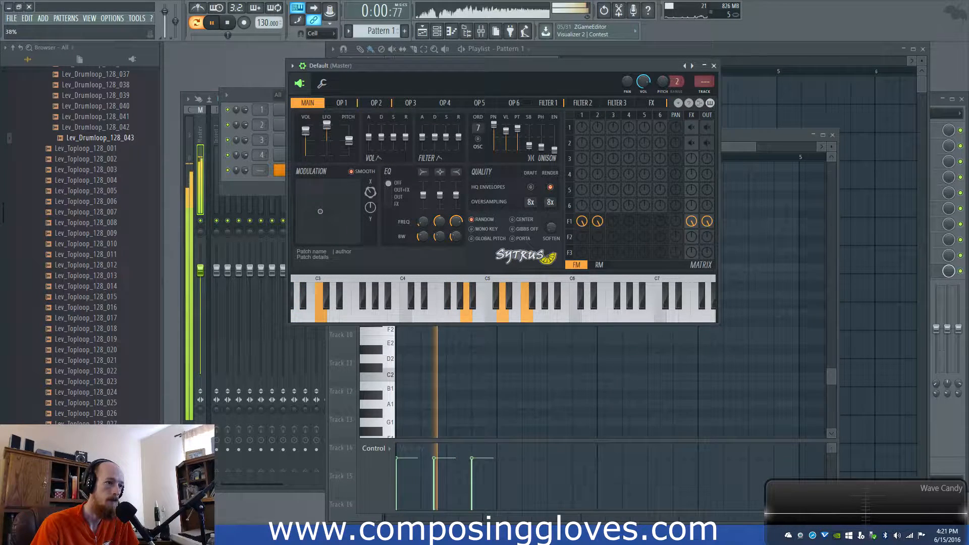
pyautogui.press('space')
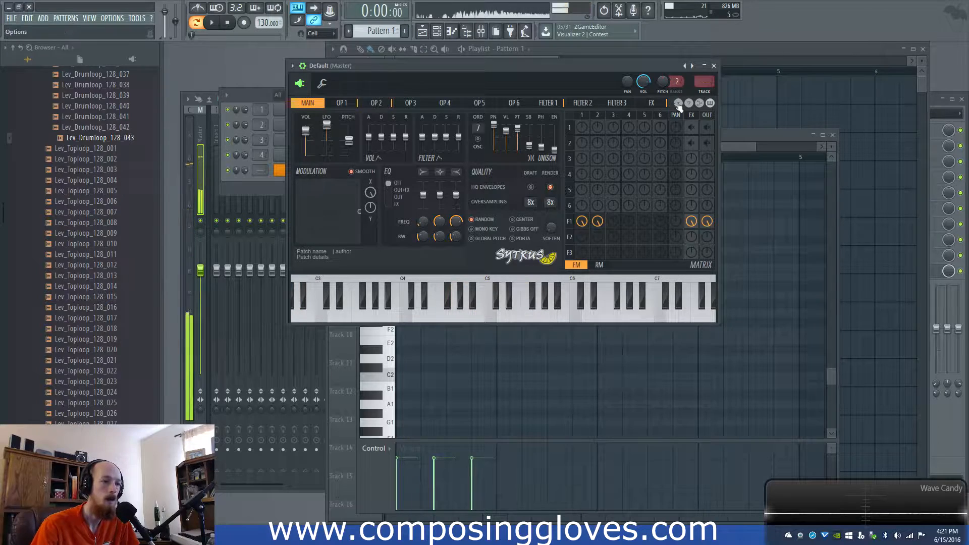
# Modulate operator 2's frequency with operator 3, taking the amount down to -100% while playing the pattern
pyautogui.click(617, 103)
pyautogui.click(649, 103)
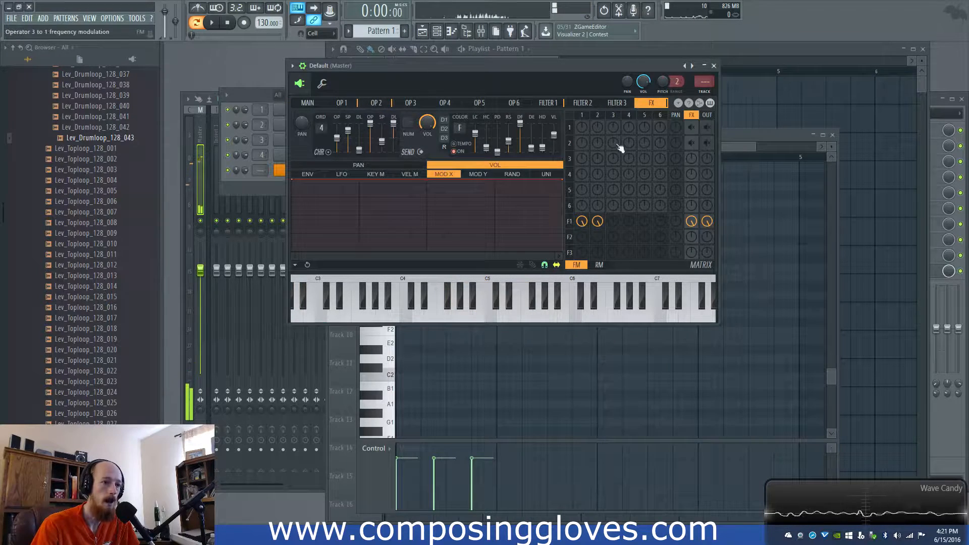
pyautogui.click(571, 222)
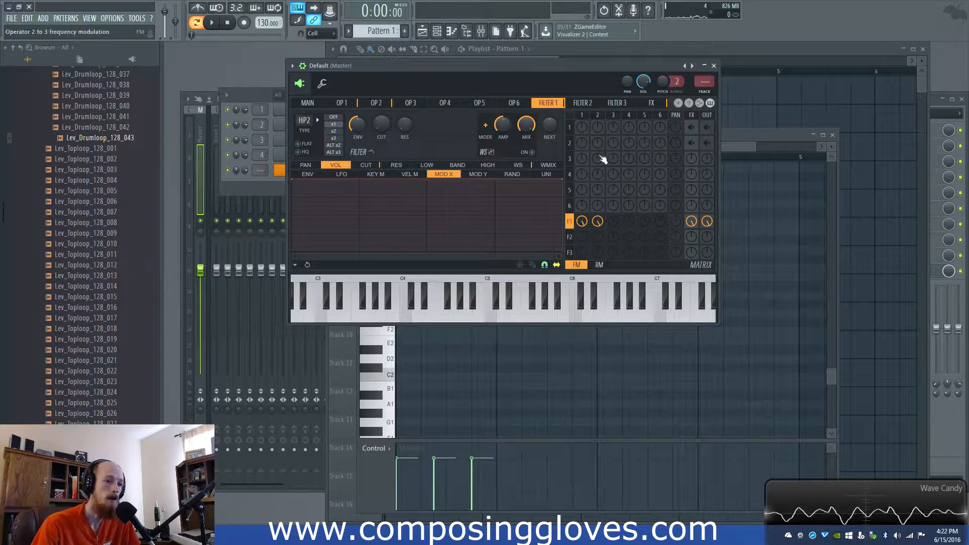
pyautogui.click(615, 161)
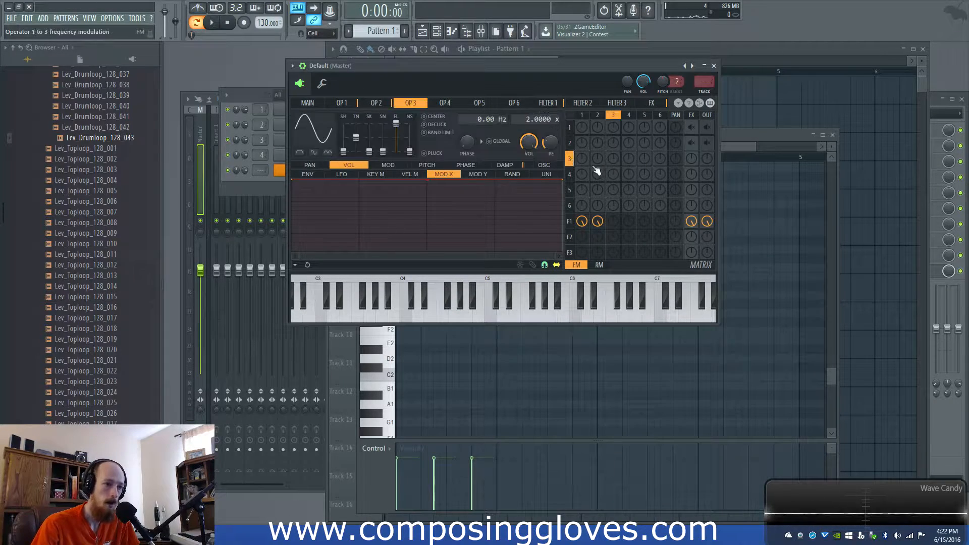
pyautogui.click(571, 144)
pyautogui.moveTo(613, 144); pyautogui.dragTo(613, 151)
pyautogui.press('space')
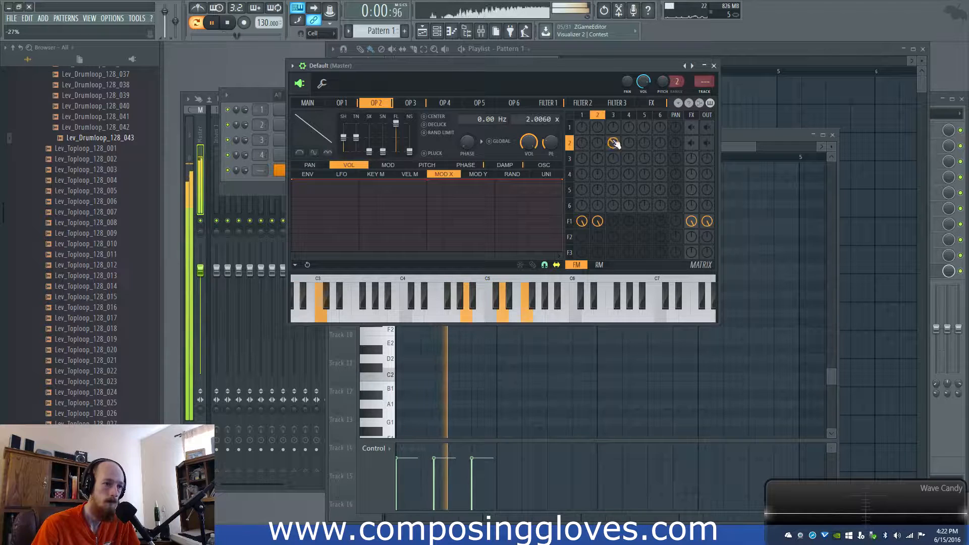
pyautogui.press('space')
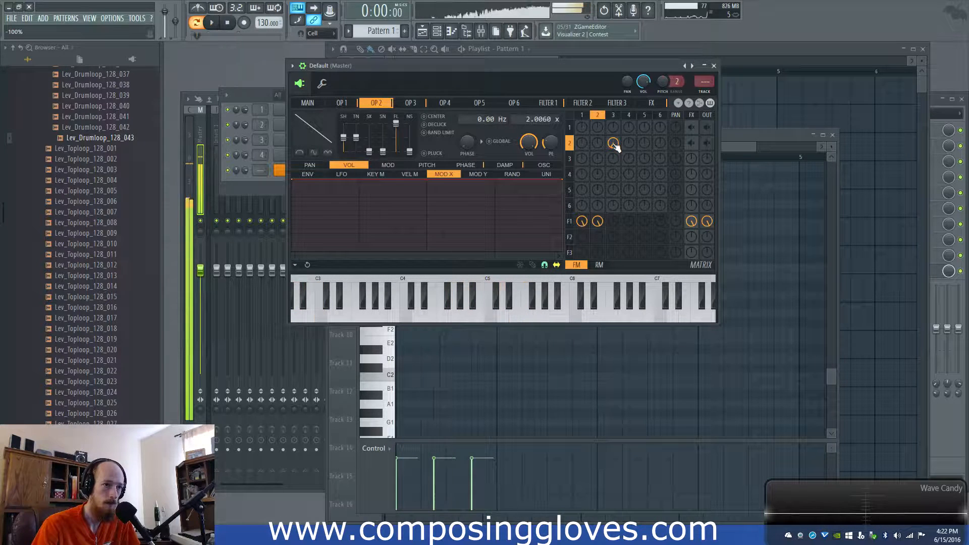
# Weaken the negative frequency modulation from operator 3 to operator 2 and play the pattern
pyautogui.moveTo(614, 145); pyautogui.dragTo(614, 141)
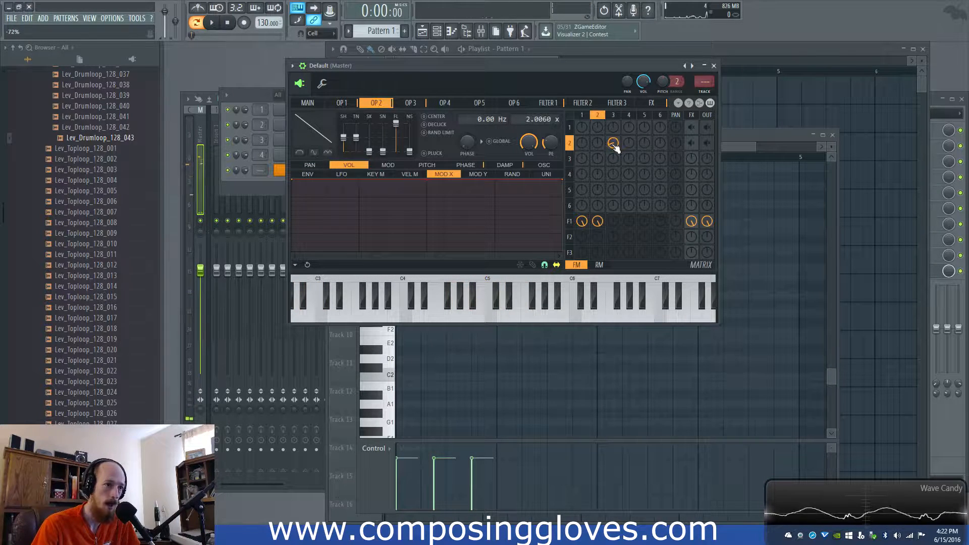
pyautogui.press('space')
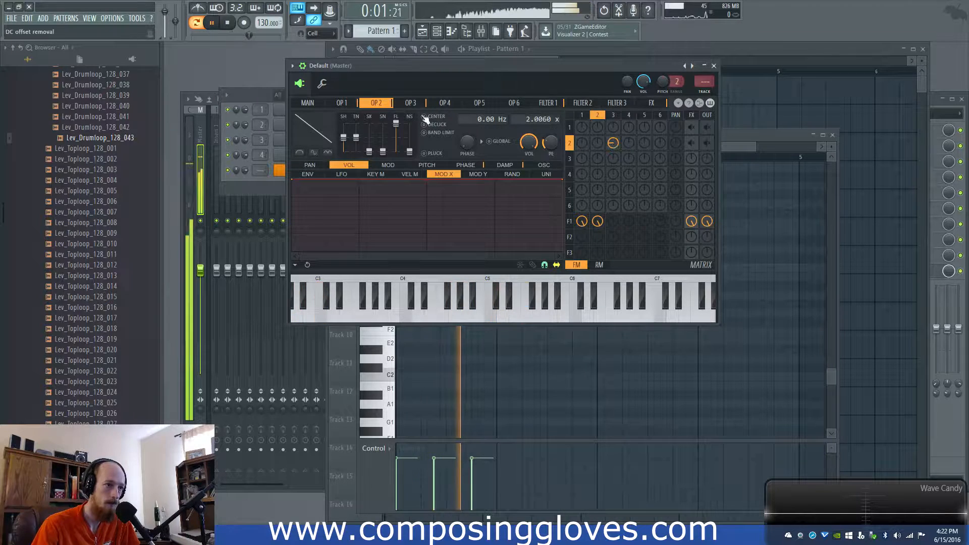
pyautogui.press('space')
# Set operator 3's frequency ratio to 0.0020 and readjust its frequency modulation of operator 2 during playback
pyautogui.click(411, 104)
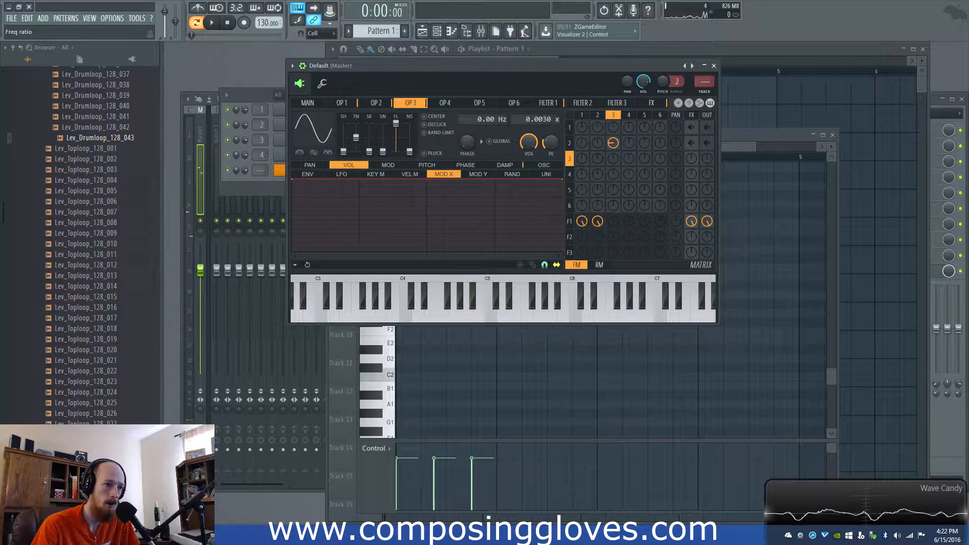
pyautogui.press('space')
pyautogui.moveTo(613, 144); pyautogui.dragTo(616, 148)
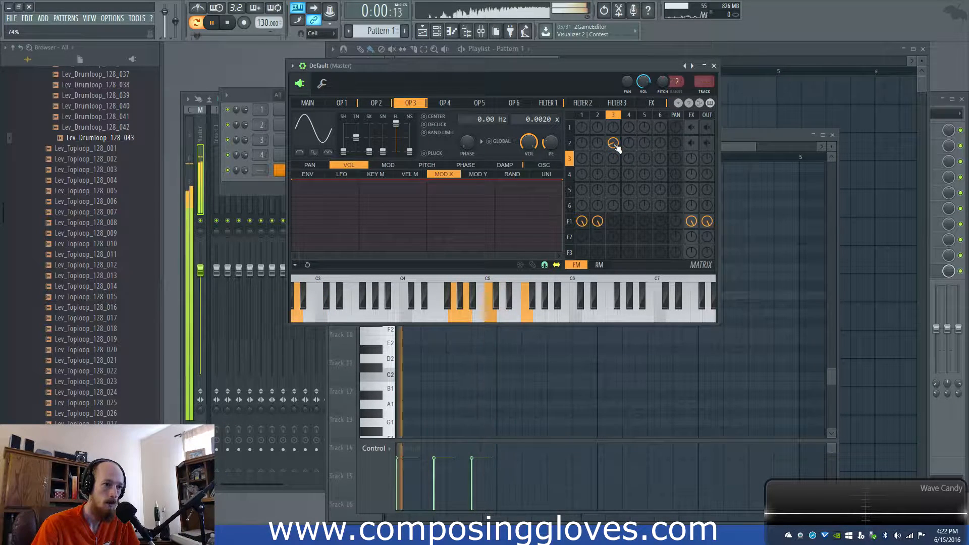
pyautogui.press('space')
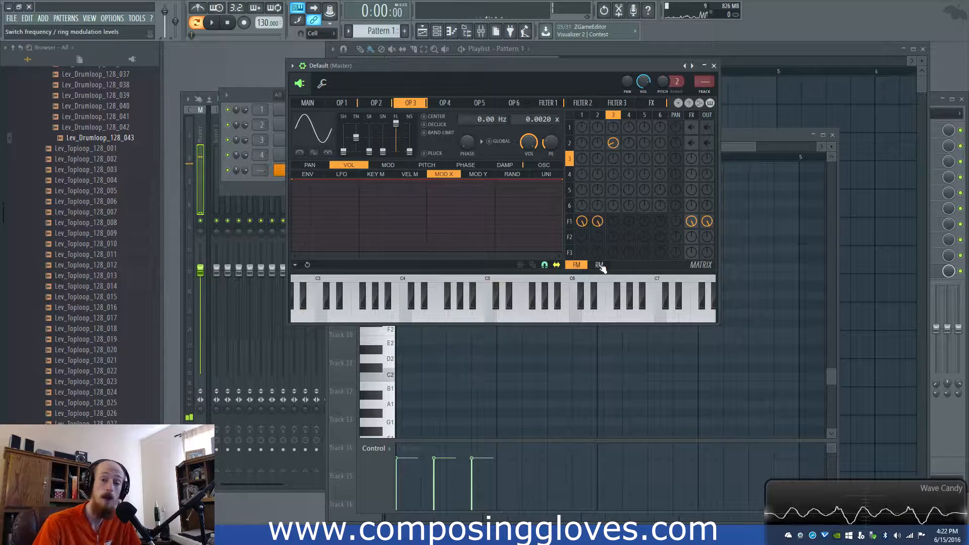
# Audition the modulated sound while sweeping modulation X, and return it to its centre position
pyautogui.click(307, 103)
pyautogui.press('space')
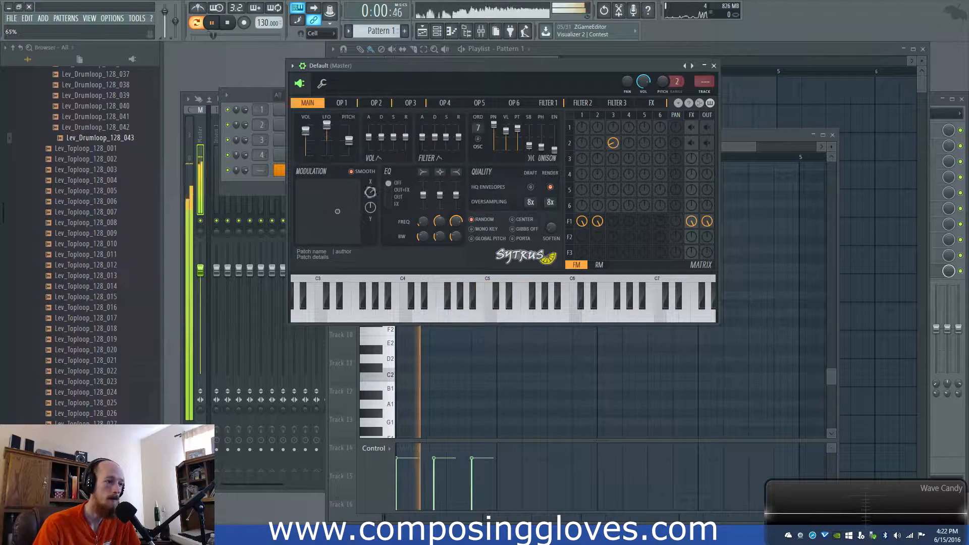
pyautogui.press('space')
# Switch the matrix to ring modulation and ring-modulate operator 3 with operator 4 at the maximum amount
pyautogui.click(599, 265)
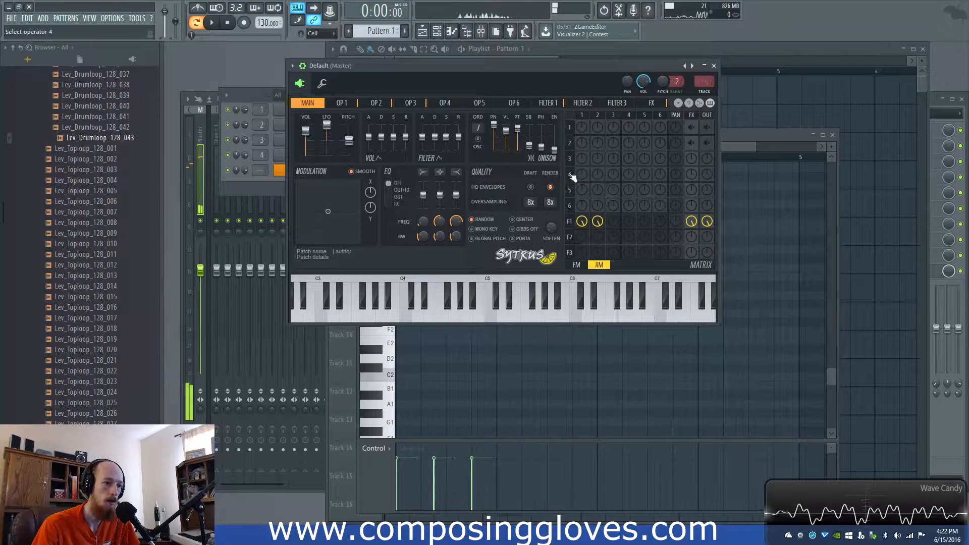
pyautogui.click(572, 176)
pyautogui.click(571, 159)
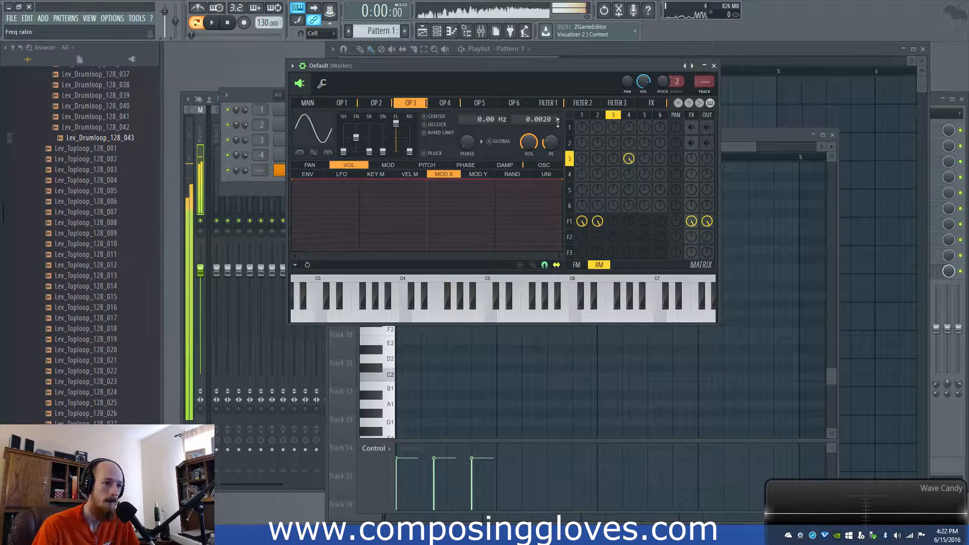
pyautogui.click(629, 116)
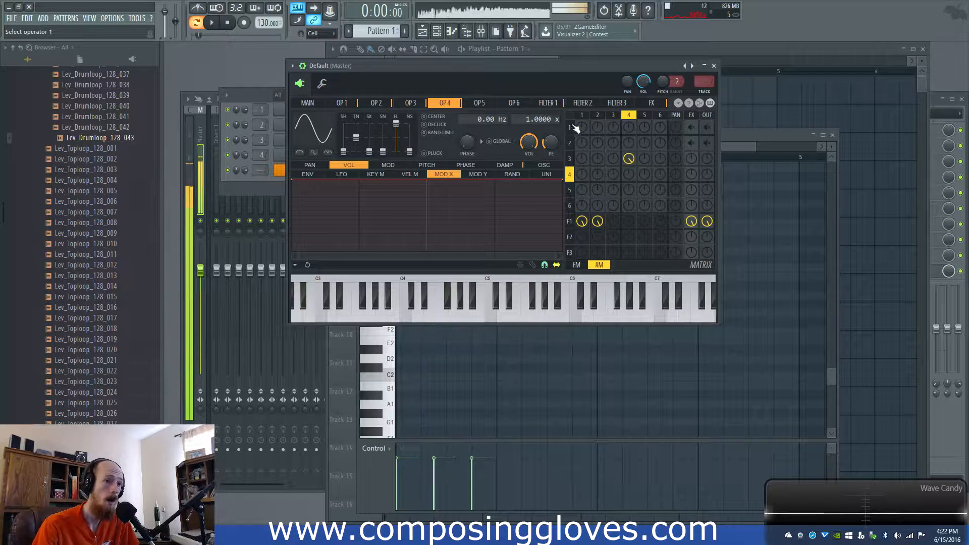
# Reduce the ring modulation from operator 4 to operator 3 while playing the pattern
pyautogui.click(308, 103)
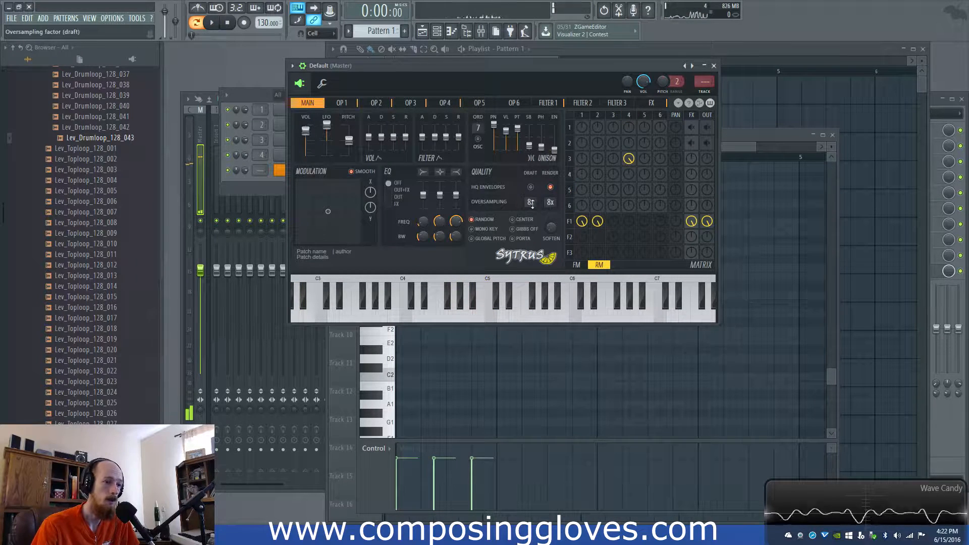
pyautogui.click(547, 103)
pyautogui.press('space')
pyautogui.click(582, 102)
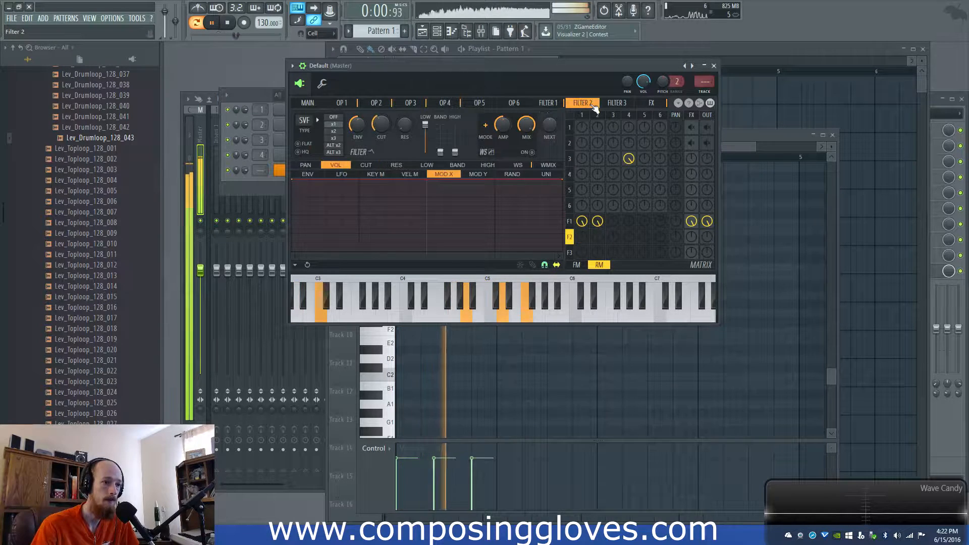
pyautogui.moveTo(628, 159); pyautogui.dragTo(628, 166)
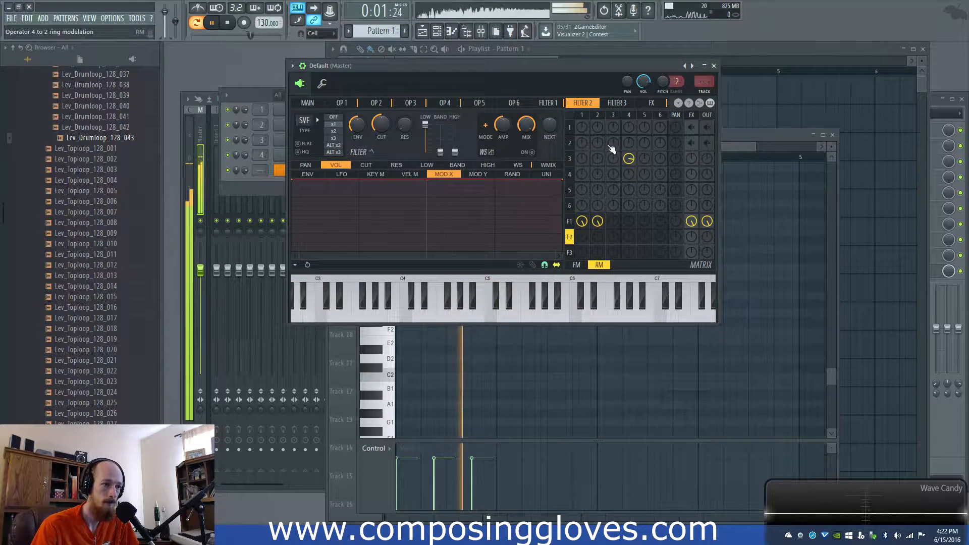
# Check the first delay unit in the effects section, and set the ring modulation from operator 4 to operator 3 to 27% during playback
pyautogui.press('space')
pyautogui.click(651, 102)
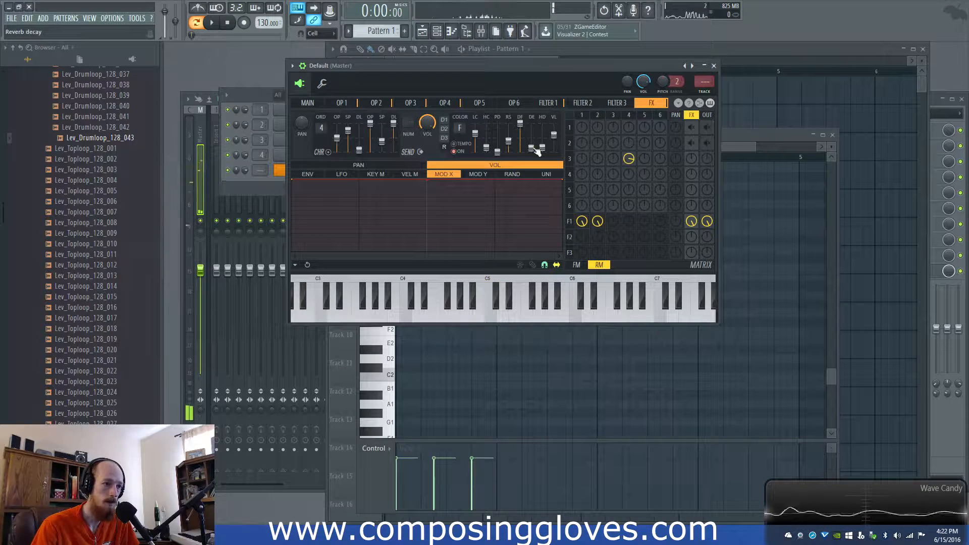
pyautogui.press('space')
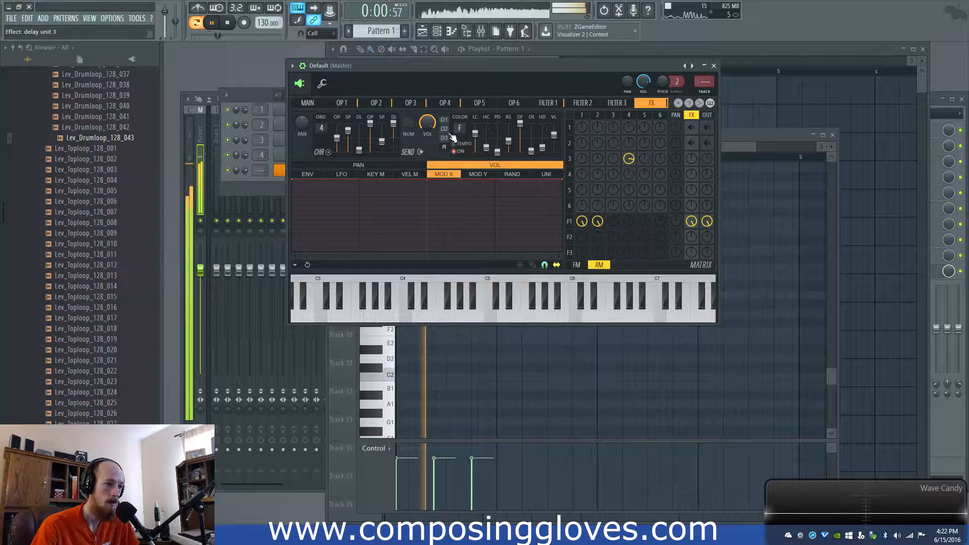
pyautogui.click(444, 120)
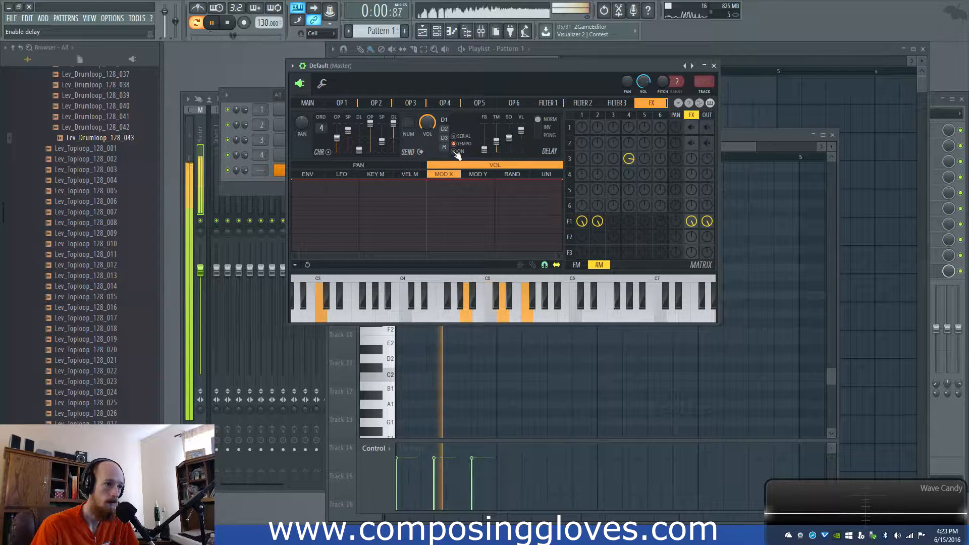
pyautogui.moveTo(632, 162); pyautogui.dragTo(632, 162)
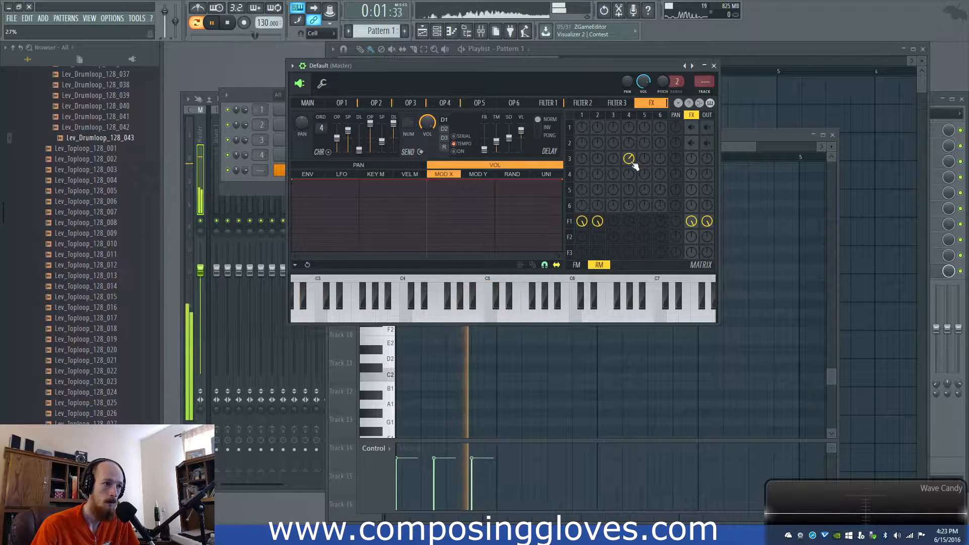
pyautogui.press('space')
# Switch the matrix back to frequency modulation and frequency-modulate operator 3 with operator 4 at about 8%
pyautogui.click(403, 103)
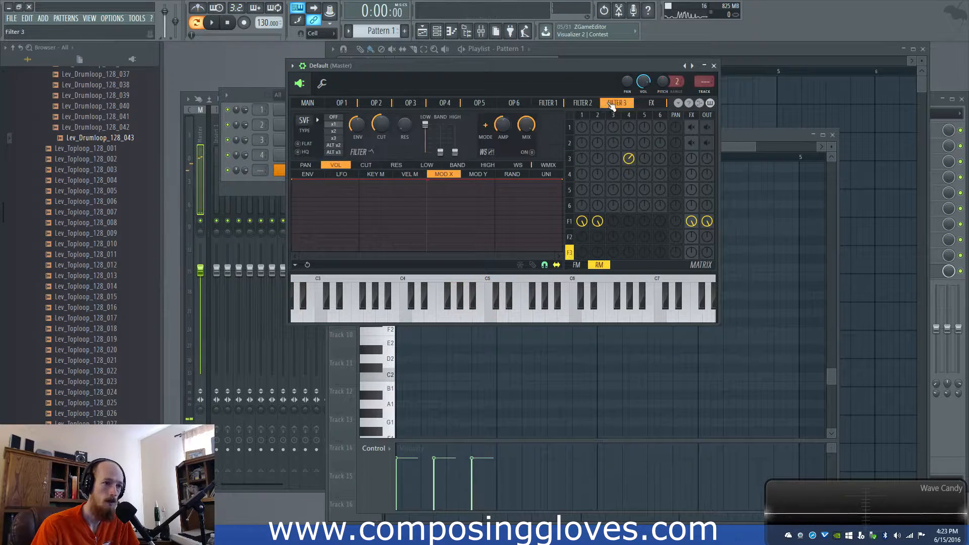
pyautogui.click(307, 103)
pyautogui.click(577, 265)
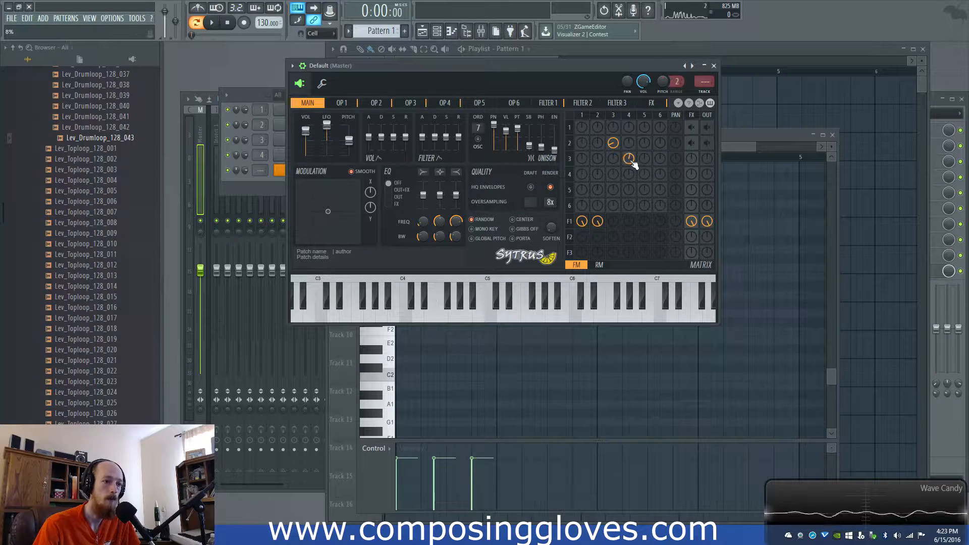
# Frequency-modulate operator 2 slightly with operator 1 during playback, and try the same modulation on operator 3
pyautogui.click(411, 104)
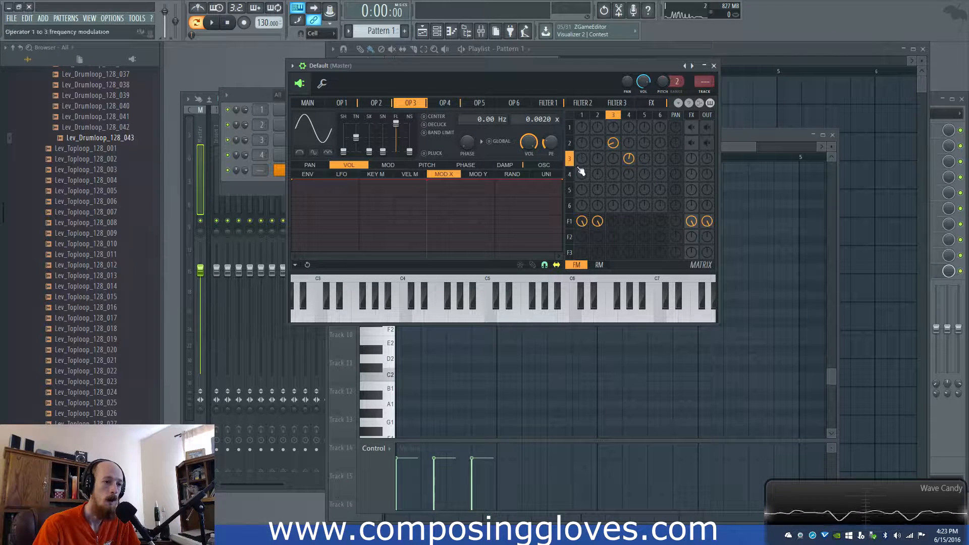
pyautogui.click(582, 116)
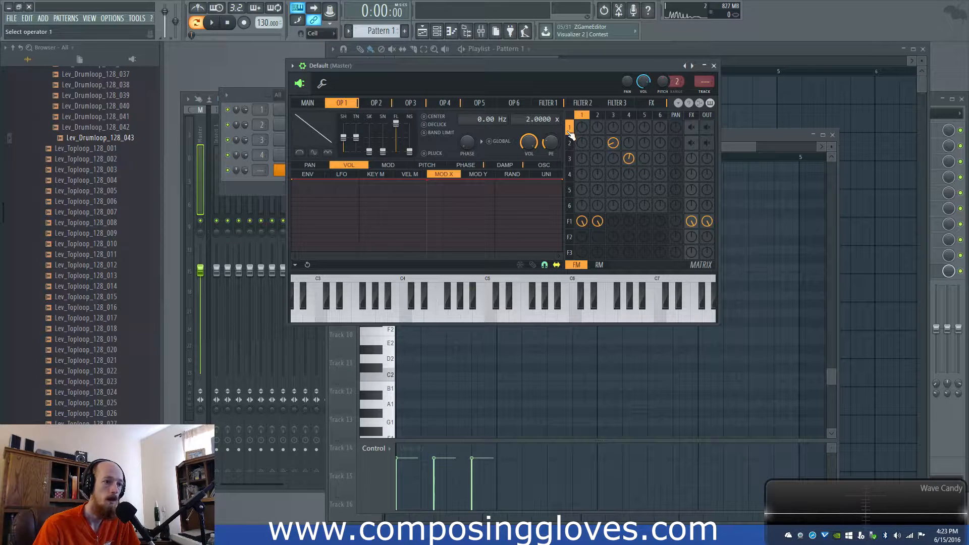
pyautogui.click(570, 158)
pyautogui.click(569, 134)
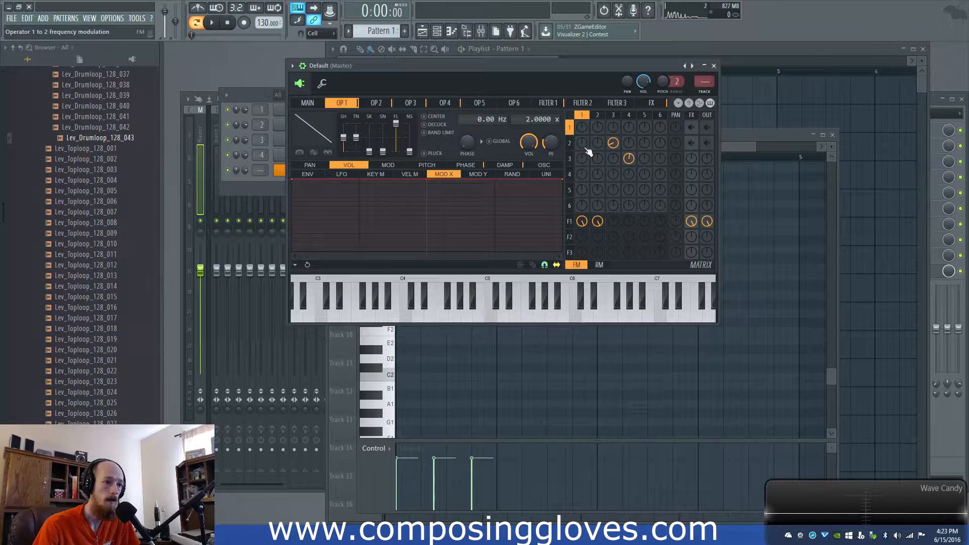
pyautogui.press('space')
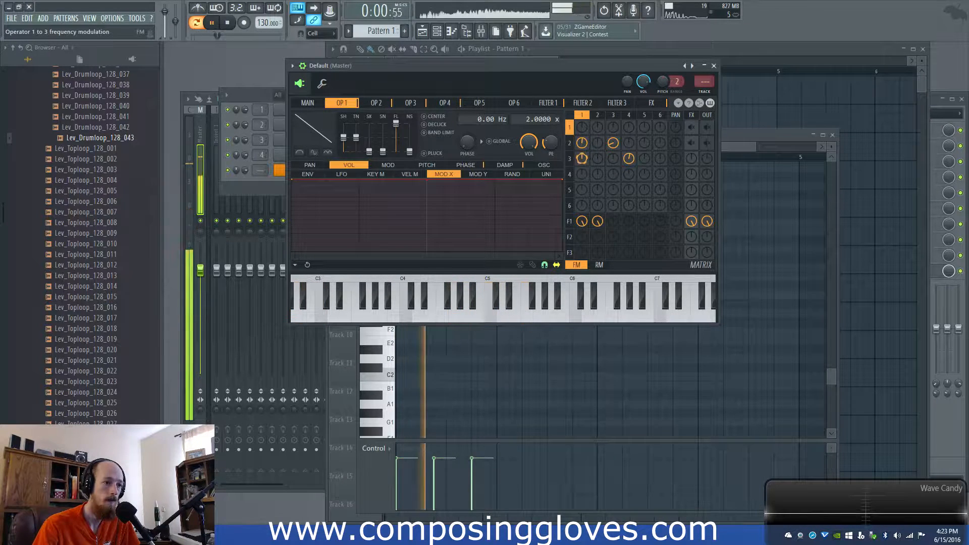
pyautogui.press('space')
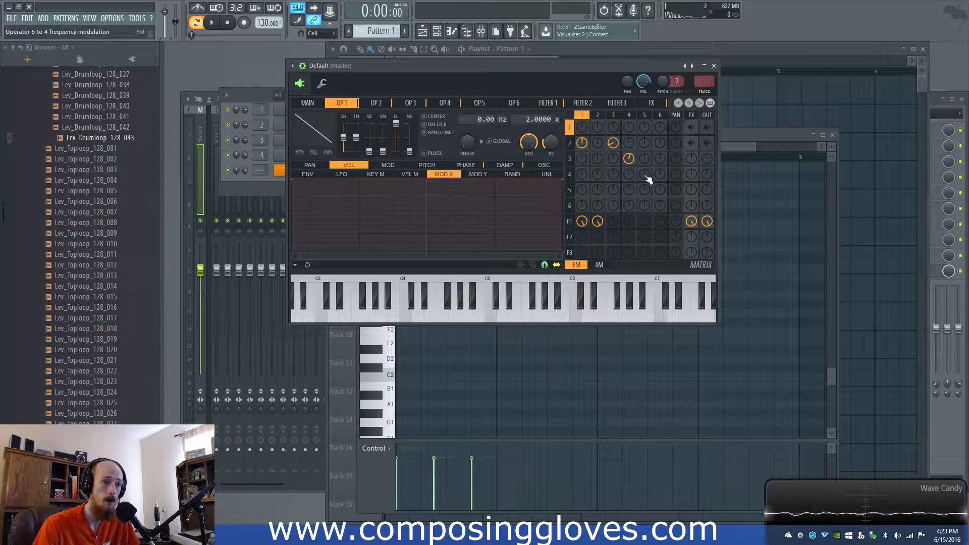
# Frequency-modulate operator 4 with operator 5, and set operator 5's frequency ratio to 12.0000 while auditioning the pattern
pyautogui.press('space')
pyautogui.click(483, 105)
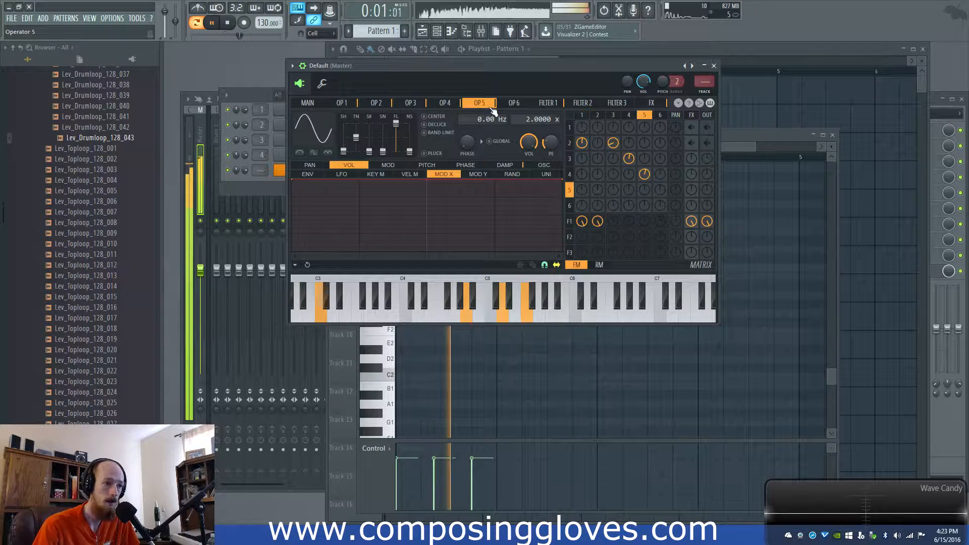
pyautogui.moveTo(527, 121); pyautogui.dragTo(527, 121)
pyautogui.press('space')
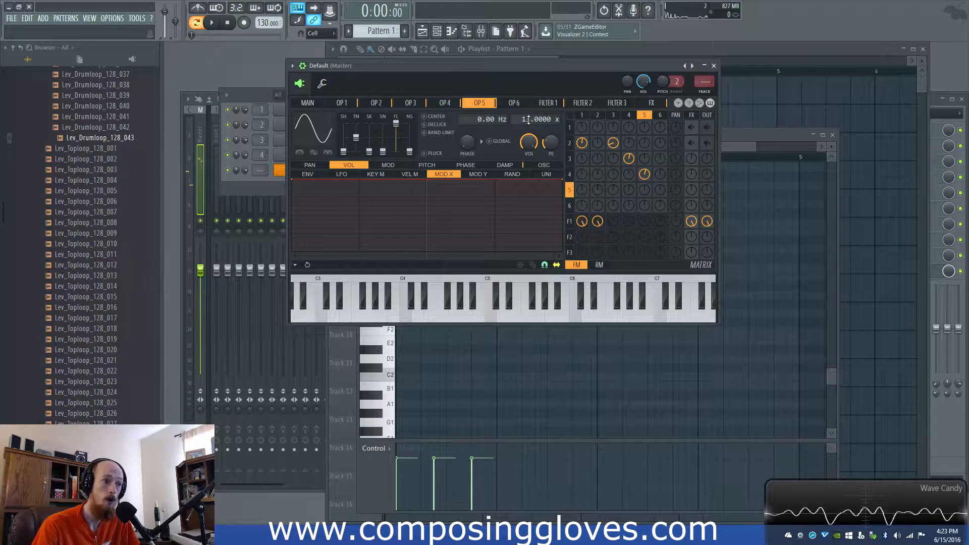
pyautogui.press('space')
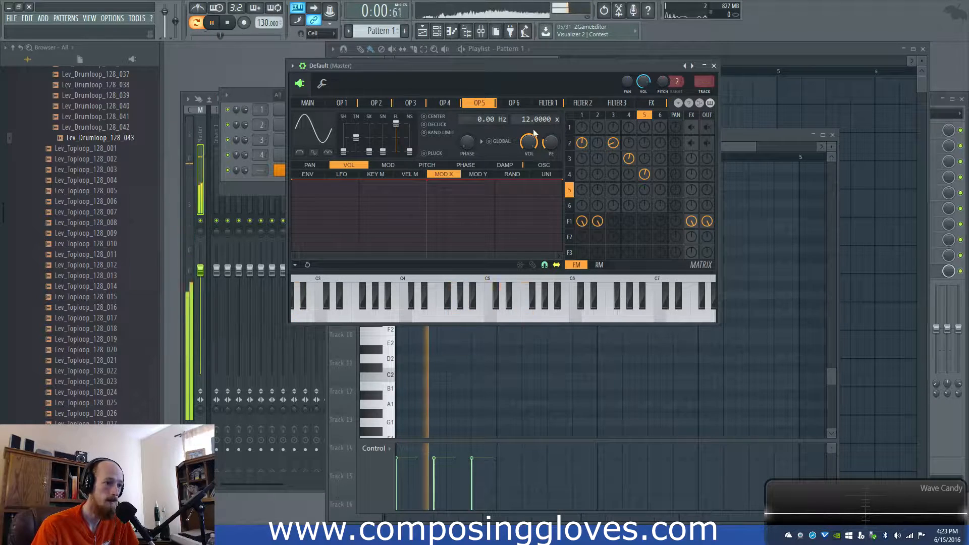
pyautogui.press('space')
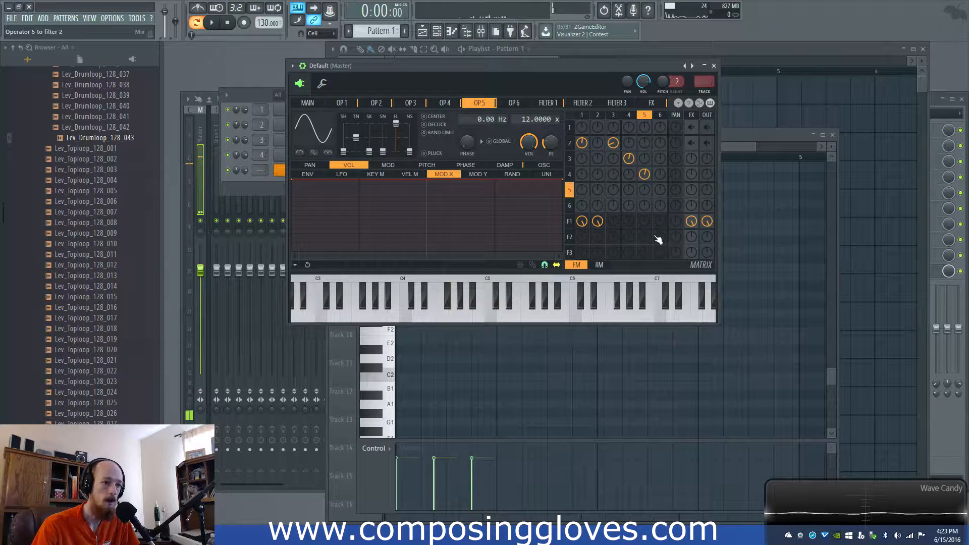
# Route operator 5 into filter 2 at full level, and set that filter to x3 mode while sweeping its cutoff
pyautogui.click(569, 237)
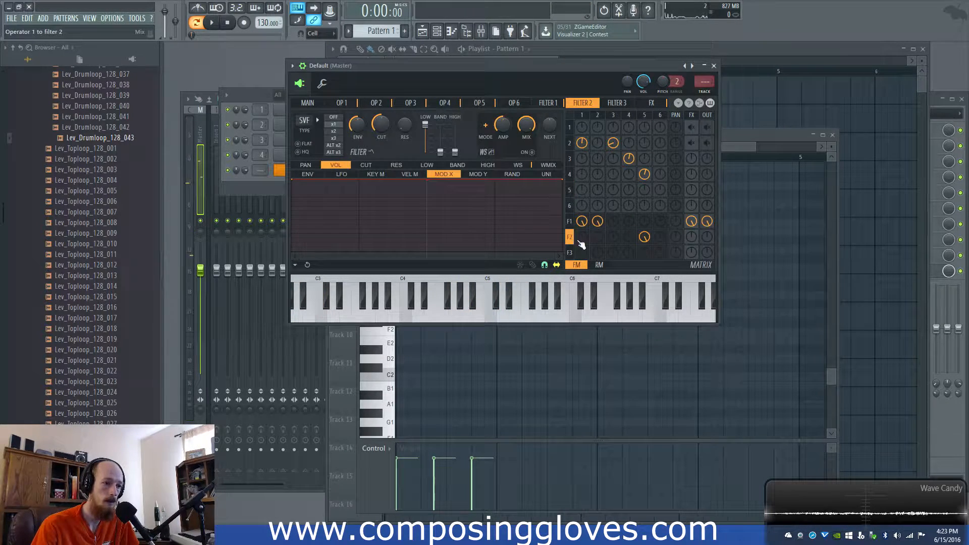
pyautogui.press('space')
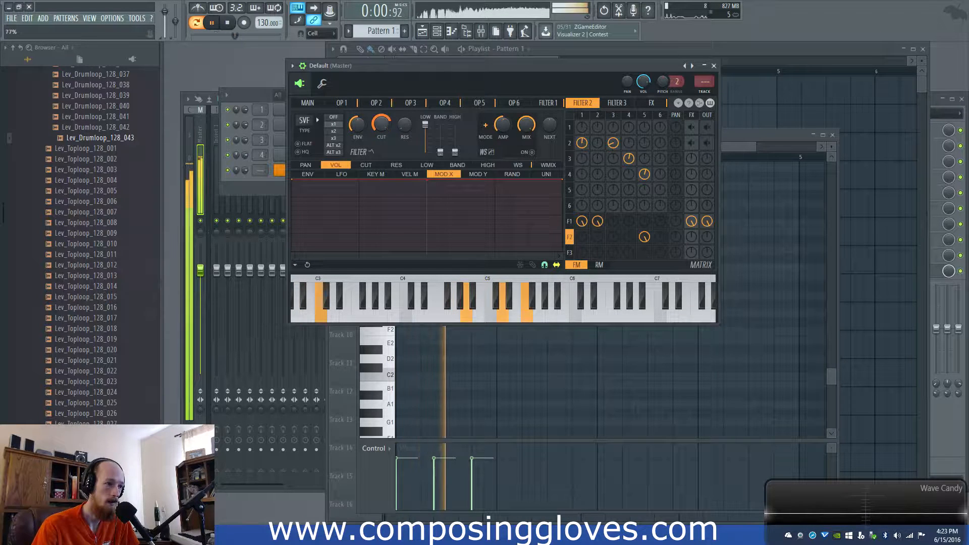
pyautogui.press('space')
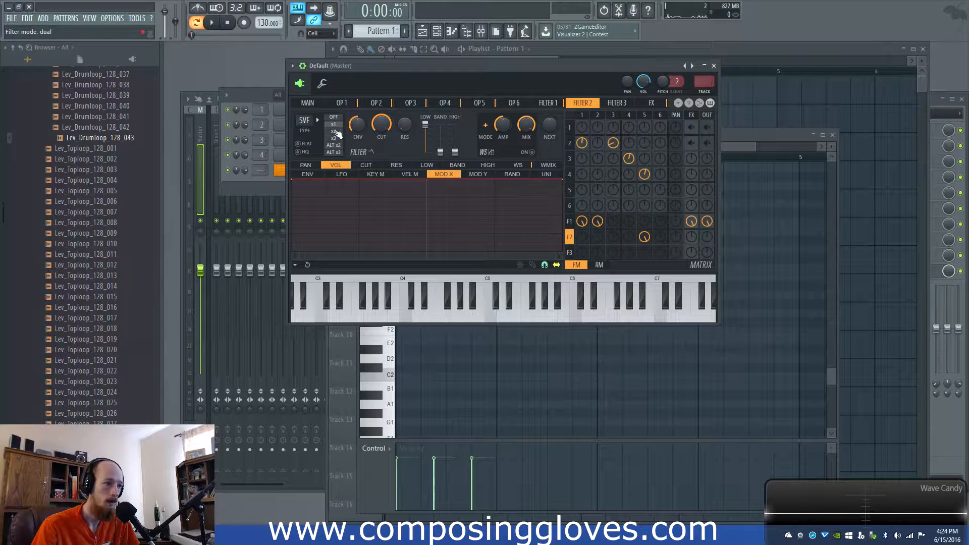
pyautogui.click(335, 140)
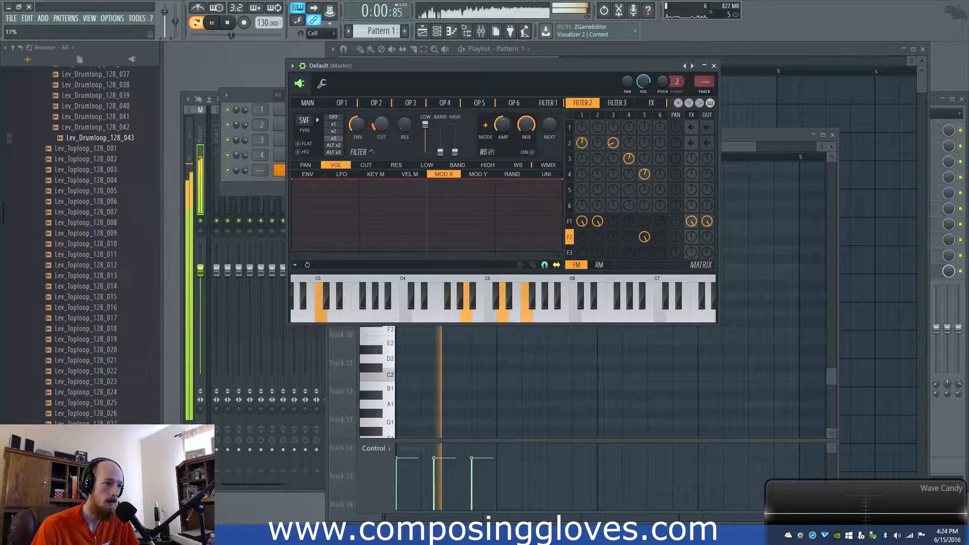
# Try the Lime low pass type on filter 2, sweeping its cutoff during playback in the ALT x3 mode
pyautogui.click(305, 120)
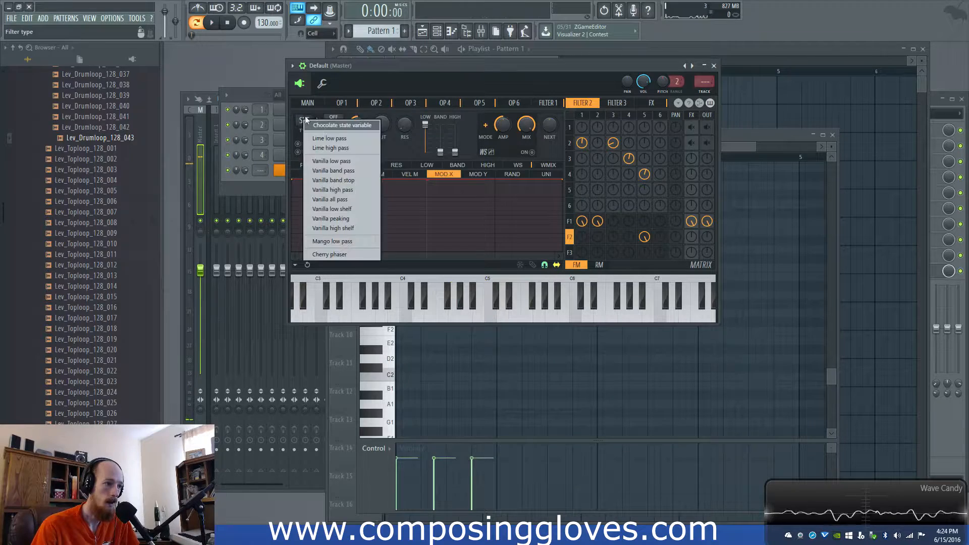
pyautogui.click(356, 137)
pyautogui.press('space')
pyautogui.moveTo(382, 124); pyautogui.dragTo(381, 161)
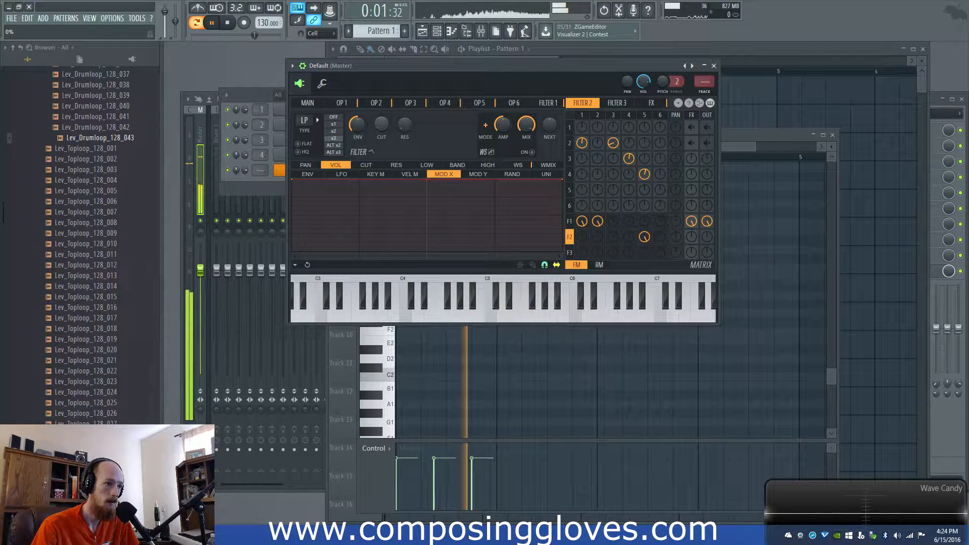
pyautogui.click(337, 153)
pyautogui.moveTo(383, 126); pyautogui.dragTo(384, 107)
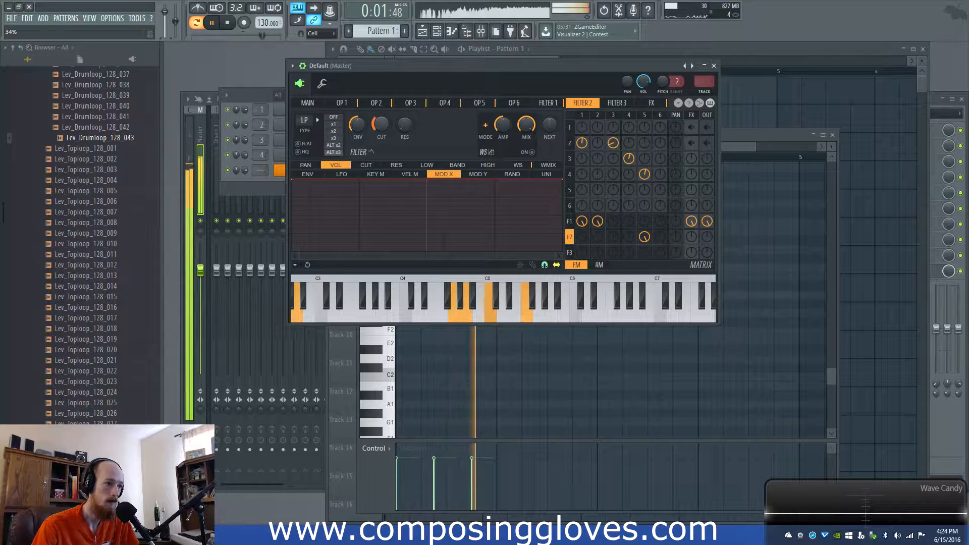
pyautogui.press('space')
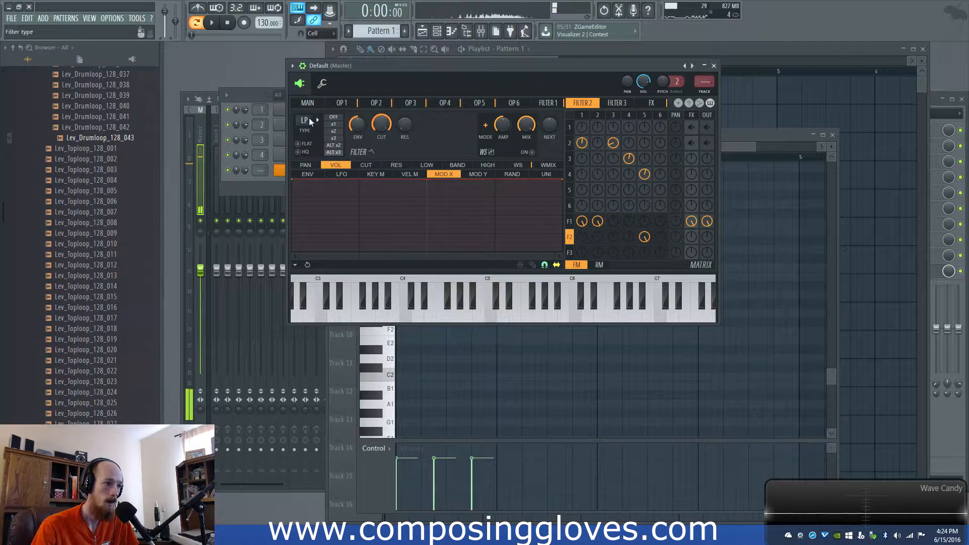
# Change filter 2's type to Cherry phaser, and raise operator 5's frequency modulation of operator 4 during playback
pyautogui.click(309, 117)
pyautogui.click(363, 253)
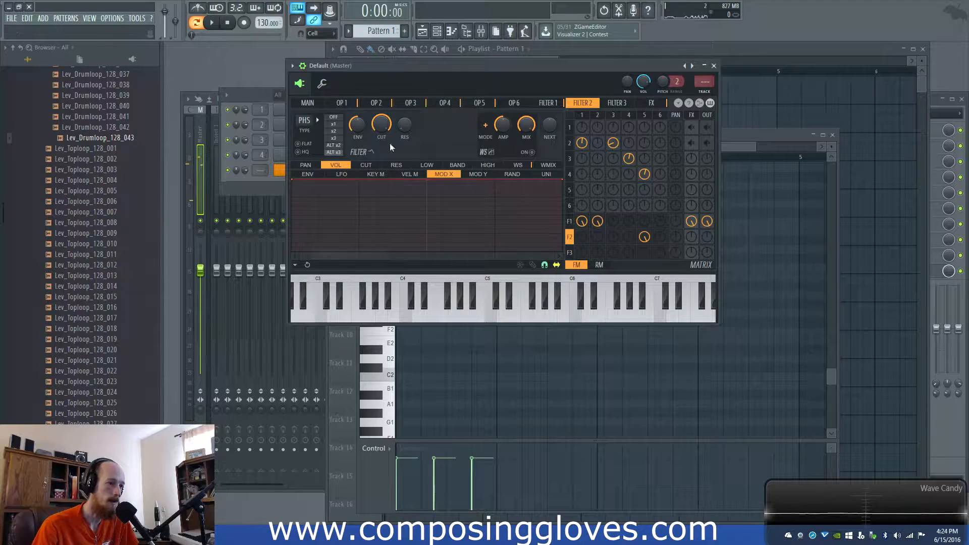
pyautogui.click(644, 115)
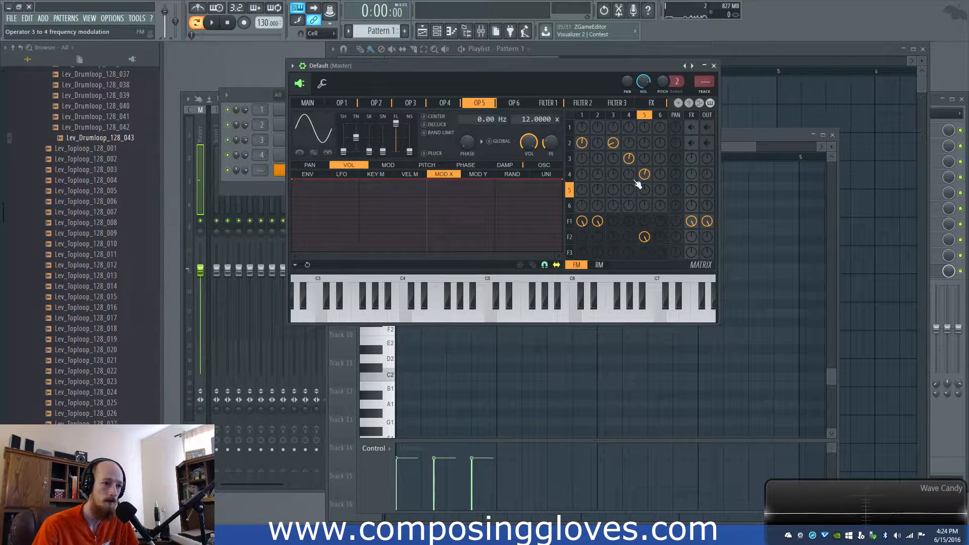
pyautogui.press('space')
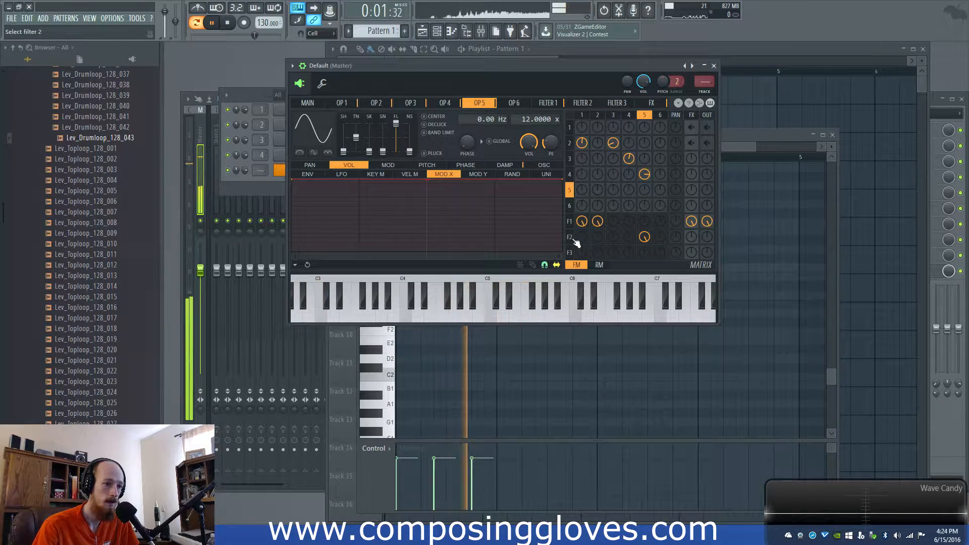
# Enable filter 2's flat option, try HQ, set the mode to x2, and readjust the cutoff during playback
pyautogui.click(637, 242)
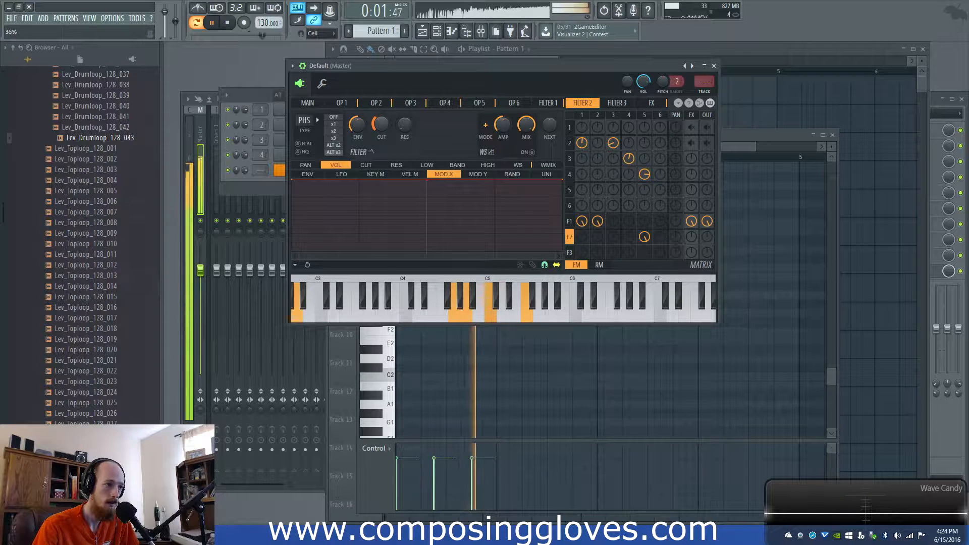
pyautogui.click(306, 145)
pyautogui.moveTo(382, 125)
pyautogui.mouseDown()
pyautogui.moveTo(380, 133)
pyautogui.moveTo(382, 112)
pyautogui.mouseUp()
pyautogui.click(309, 152)
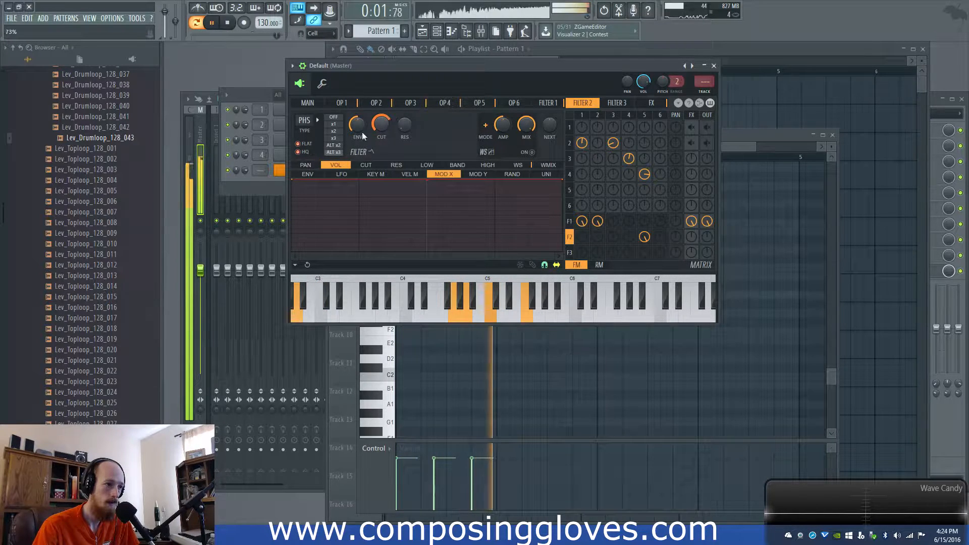
pyautogui.click(305, 154)
pyautogui.click(337, 131)
pyautogui.moveTo(381, 125)
pyautogui.mouseDown()
pyautogui.moveTo(381, 140)
pyautogui.moveTo(381, 122)
pyautogui.mouseUp()
pyautogui.press('space')
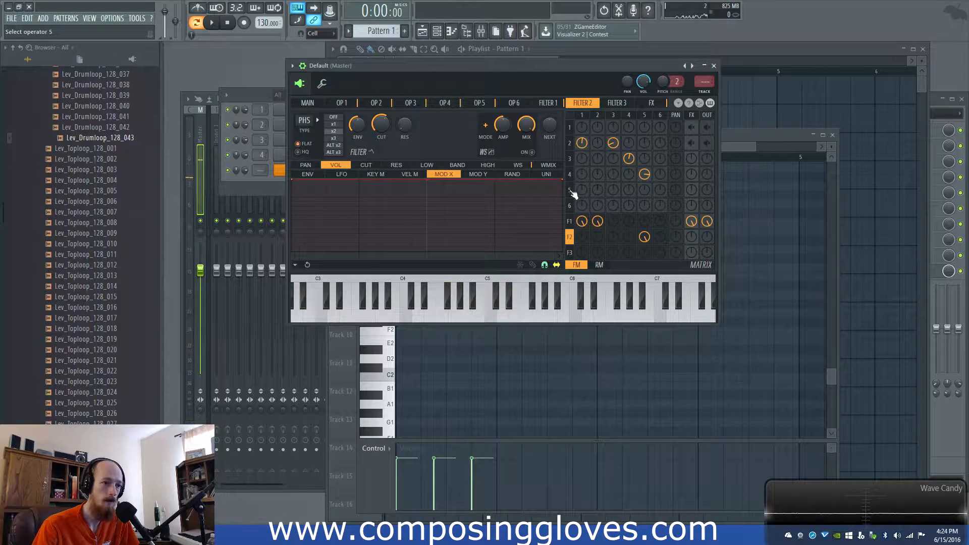
# Try removing operator 5's frequency modulation of operator 4 and let operator 5 modulate itself at 2% instead
pyautogui.click(572, 175)
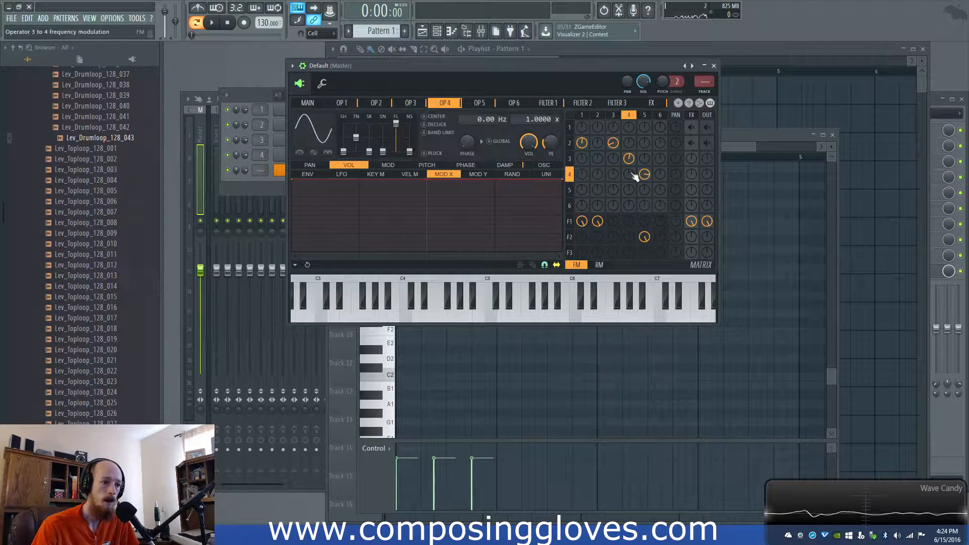
pyautogui.moveTo(645, 175); pyautogui.dragTo(644, 188)
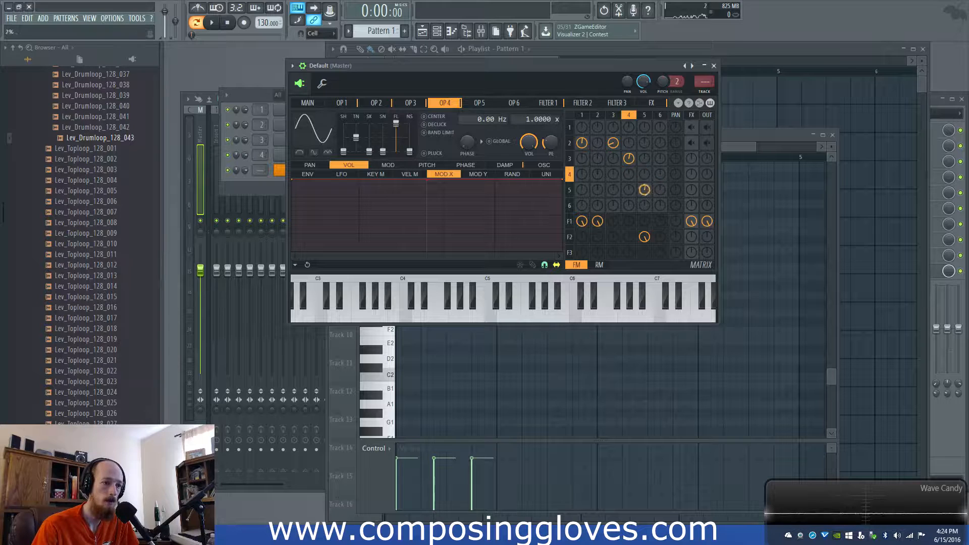
pyautogui.press('space')
pyautogui.press('space')
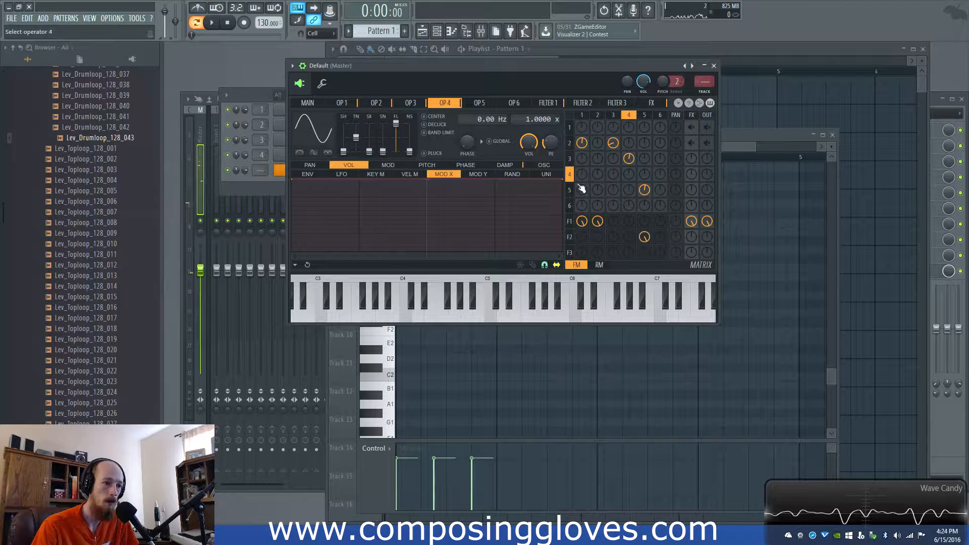
# Remove operator 5's self-modulation, and reapply and readjust its frequency modulation of operator 4 while playing the pattern
pyautogui.press('space')
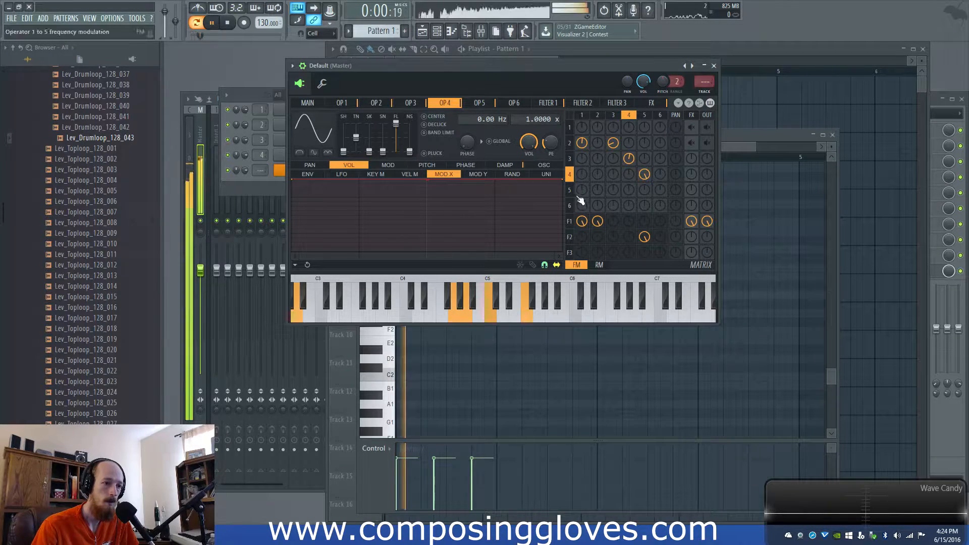
pyautogui.click(569, 190)
pyautogui.moveTo(644, 175); pyautogui.dragTo(645, 172)
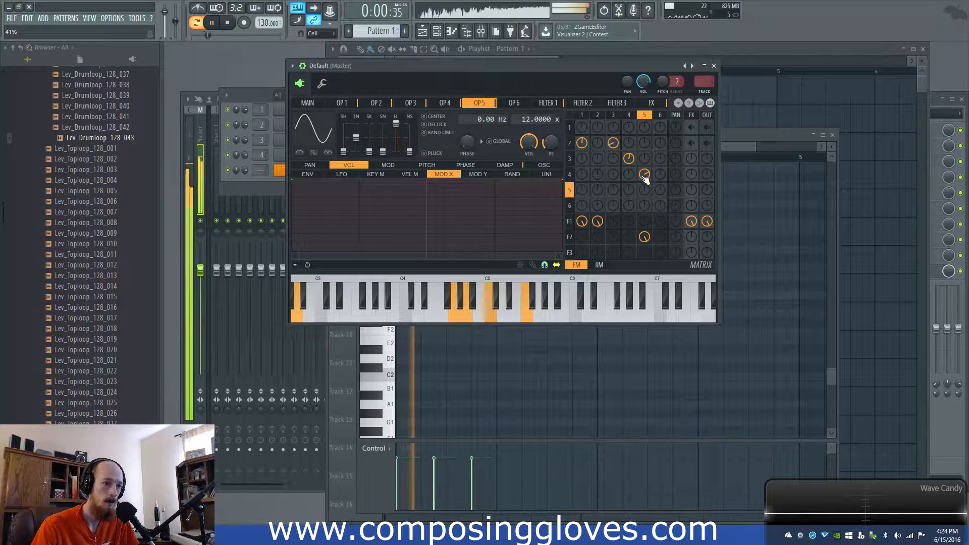
pyautogui.press('space')
# Route operator 4 into filter 2, switch back to operator 5, and play the pattern
pyautogui.click(629, 116)
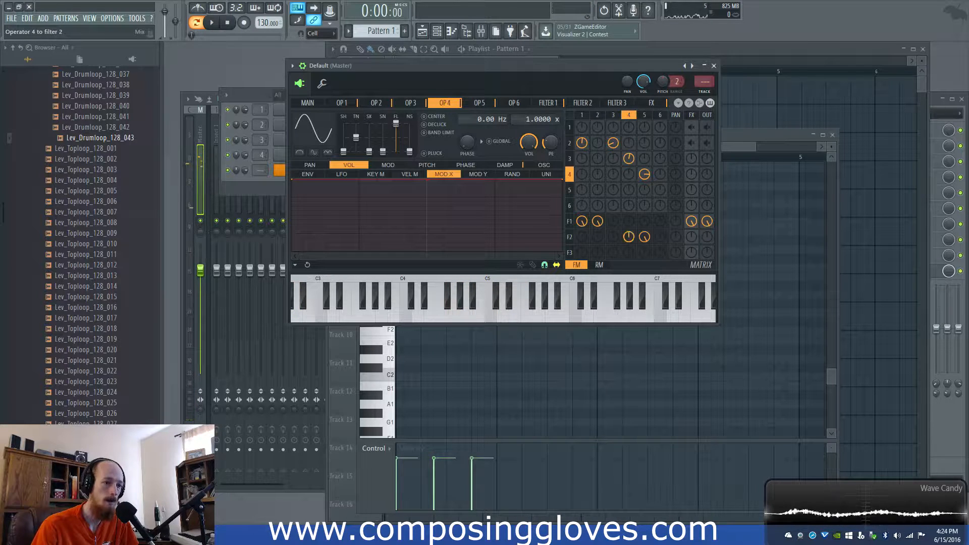
pyautogui.click(644, 115)
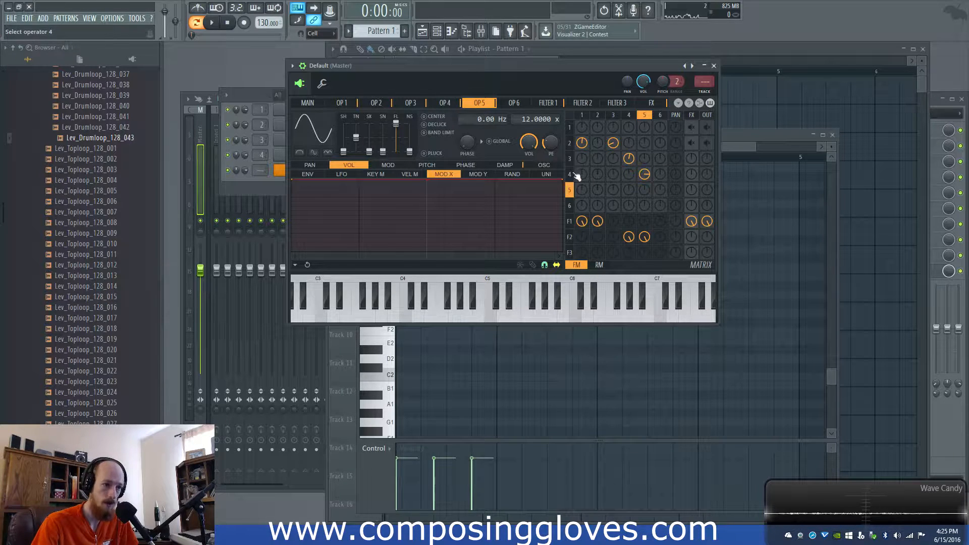
pyautogui.press('space')
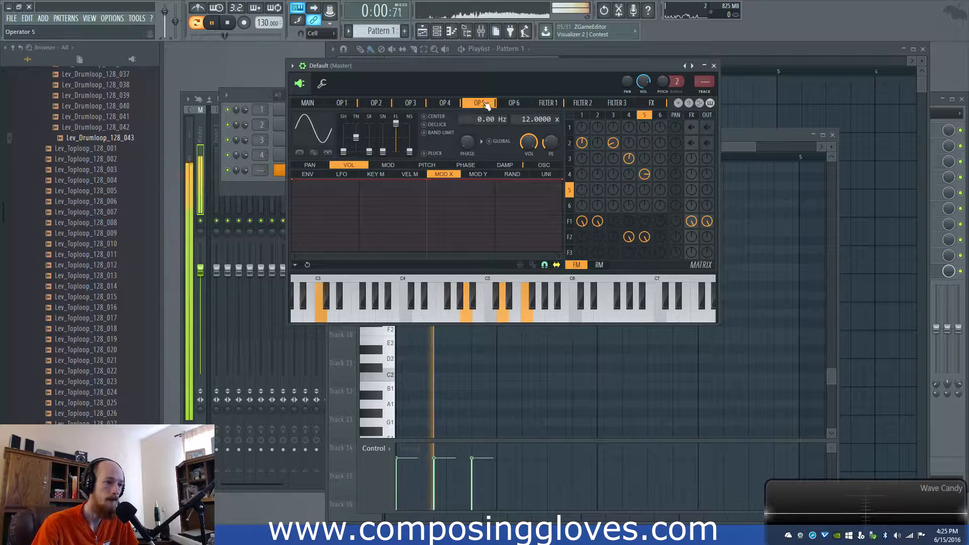
# Reshape the sine waves of operators 4 and 3 into triangles using their shape setting, testing against playback
pyautogui.click(445, 102)
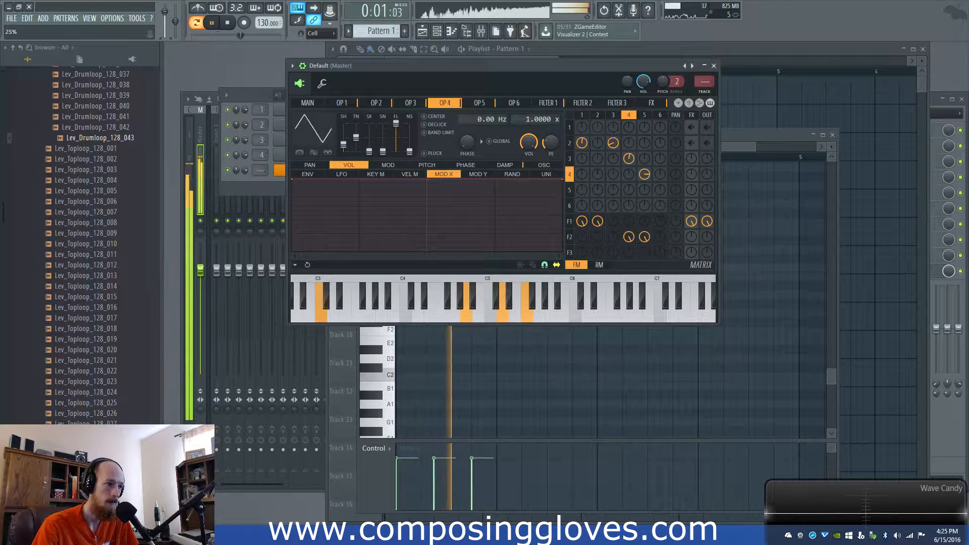
pyautogui.press('space')
pyautogui.click(411, 103)
pyautogui.moveTo(343, 150); pyautogui.dragTo(343, 144)
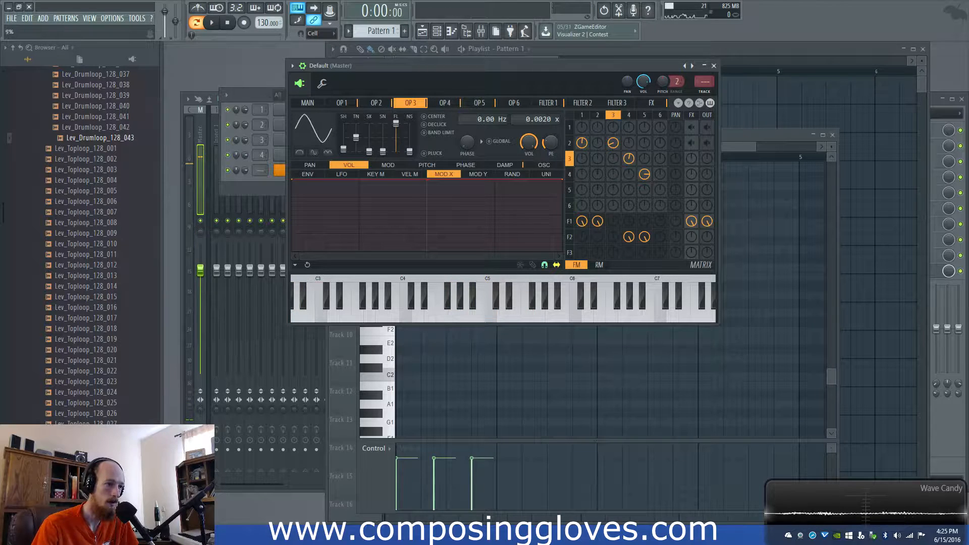
pyautogui.press('space')
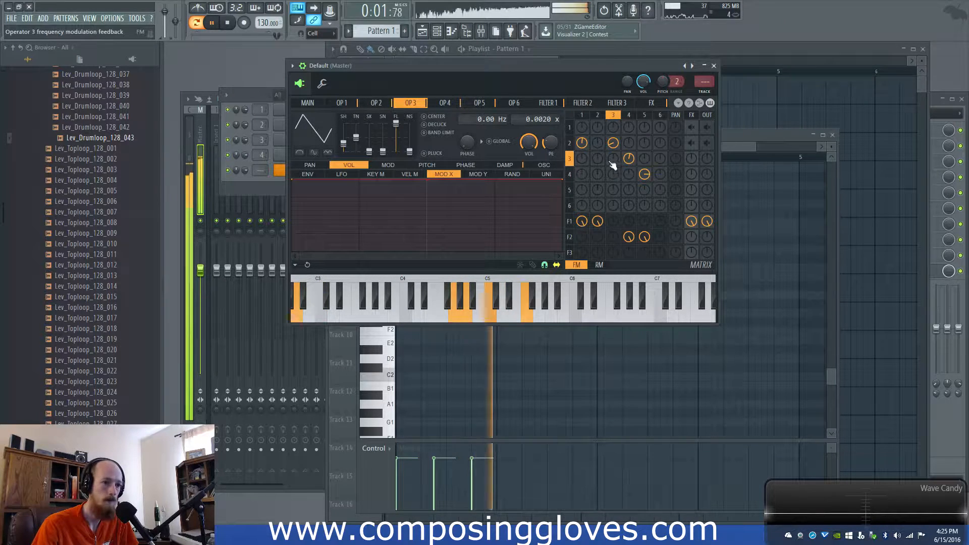
# Lower modulation X to its minimum in the main settings while the pattern plays
pyautogui.click(307, 102)
pyautogui.moveTo(370, 192); pyautogui.dragTo(369, 231)
pyautogui.press('space')
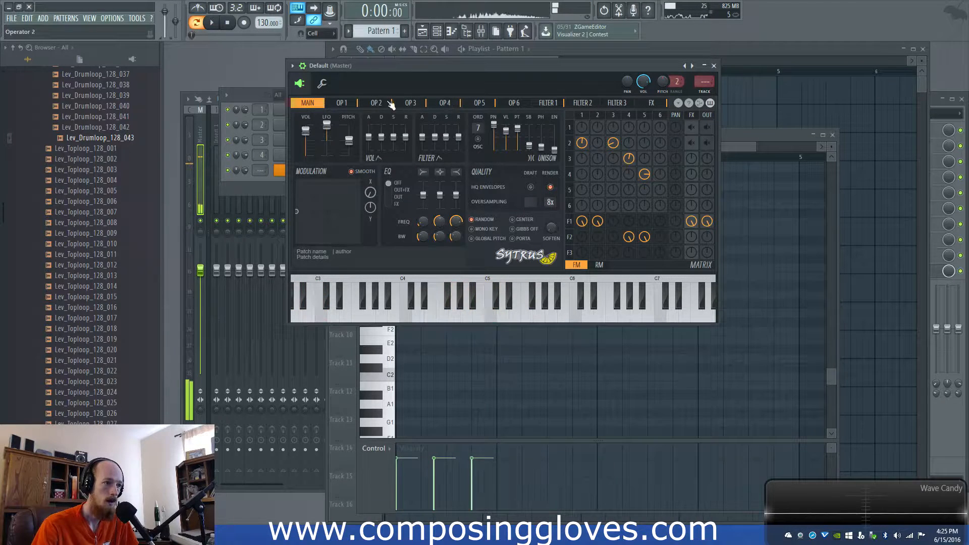
# Check operators 2 and 3, and give operator 2's volume a rising modulation X envelope
pyautogui.click(610, 119)
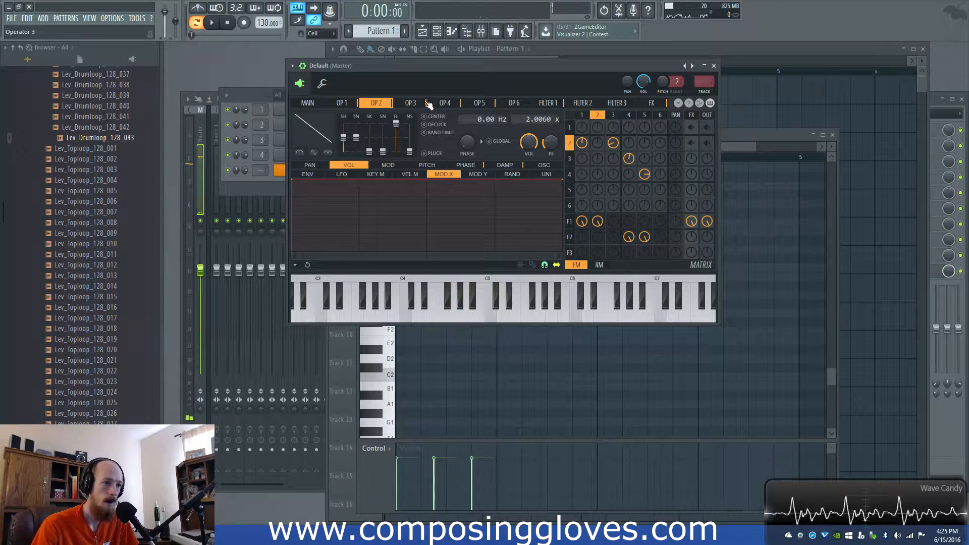
pyautogui.click(575, 149)
pyautogui.click(615, 116)
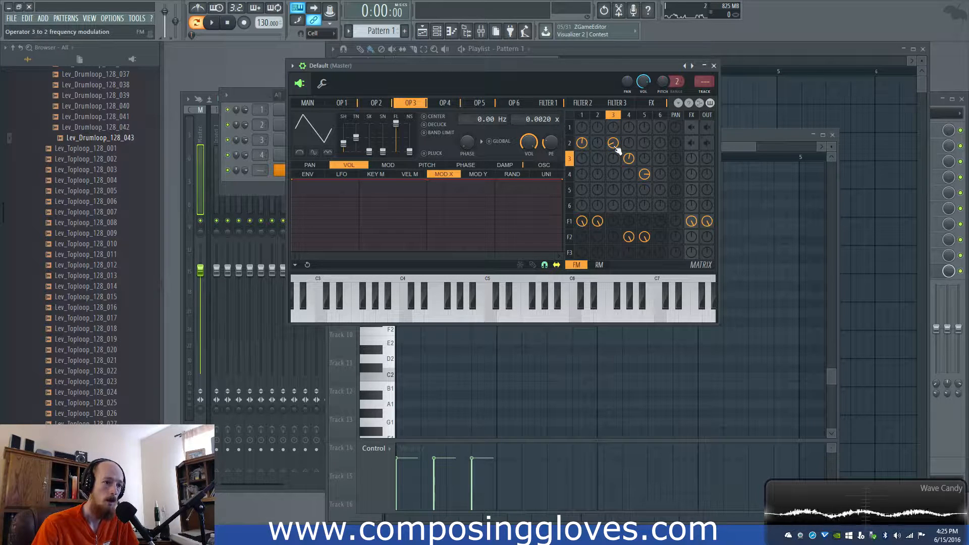
pyautogui.click(572, 145)
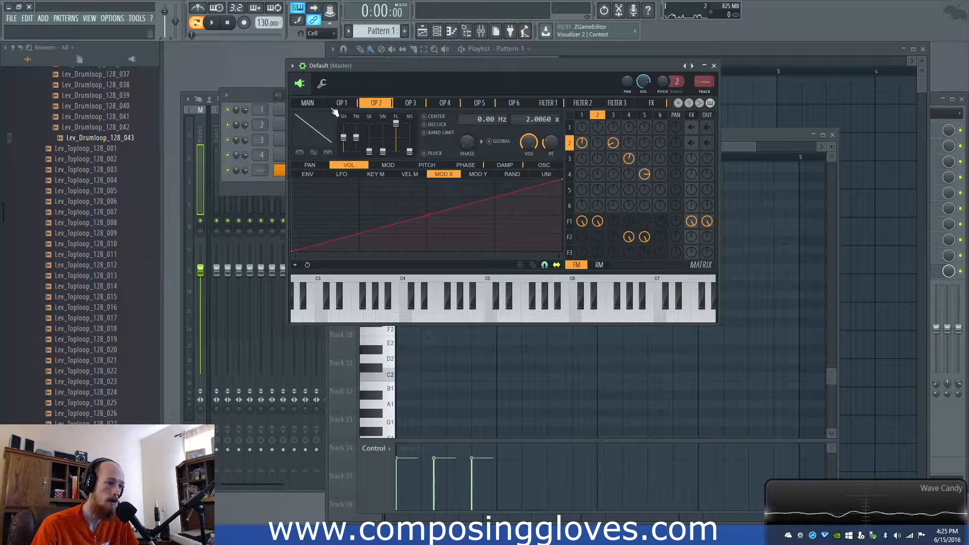
# Audition modulation X by sweeping it up and back to its minimum over repeated playback of the pattern
pyautogui.click(307, 102)
pyautogui.press('space')
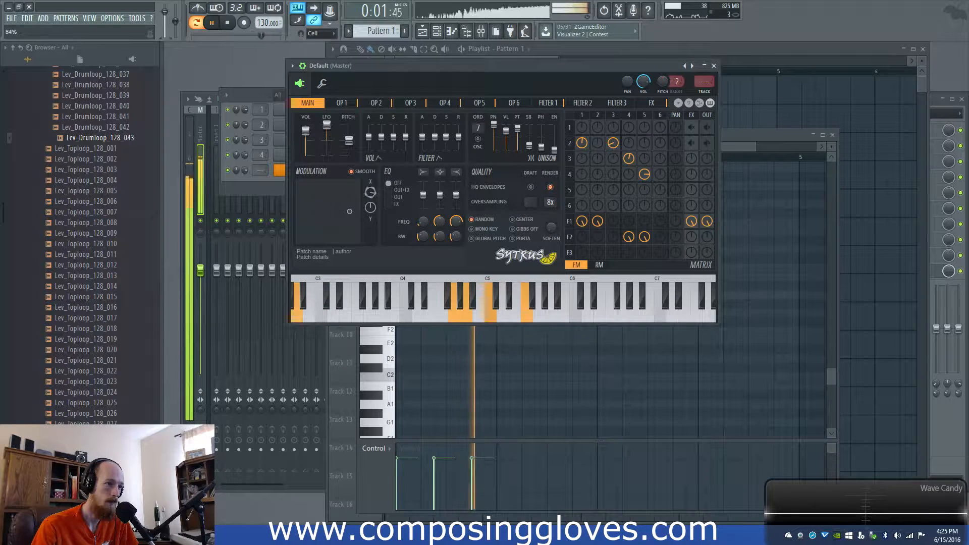
pyautogui.press('space')
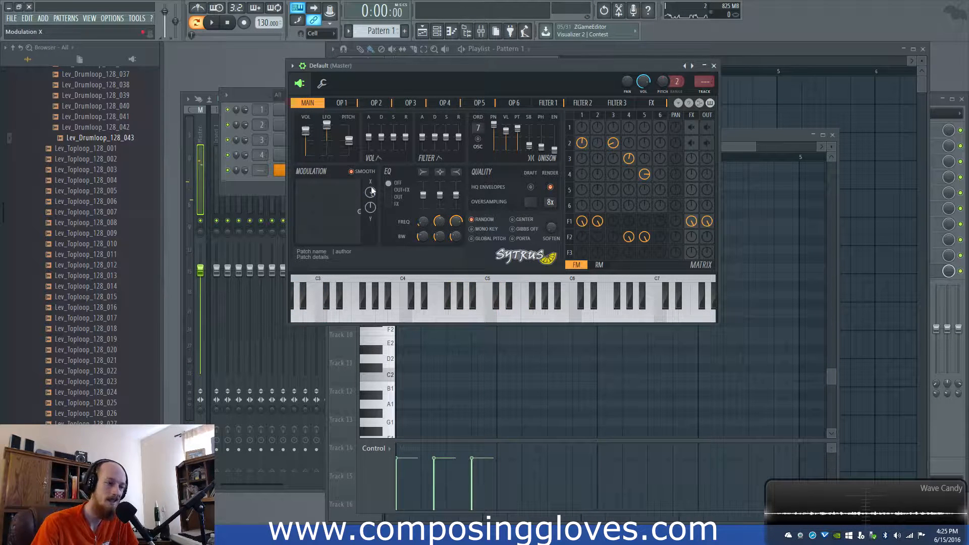
pyautogui.press('space')
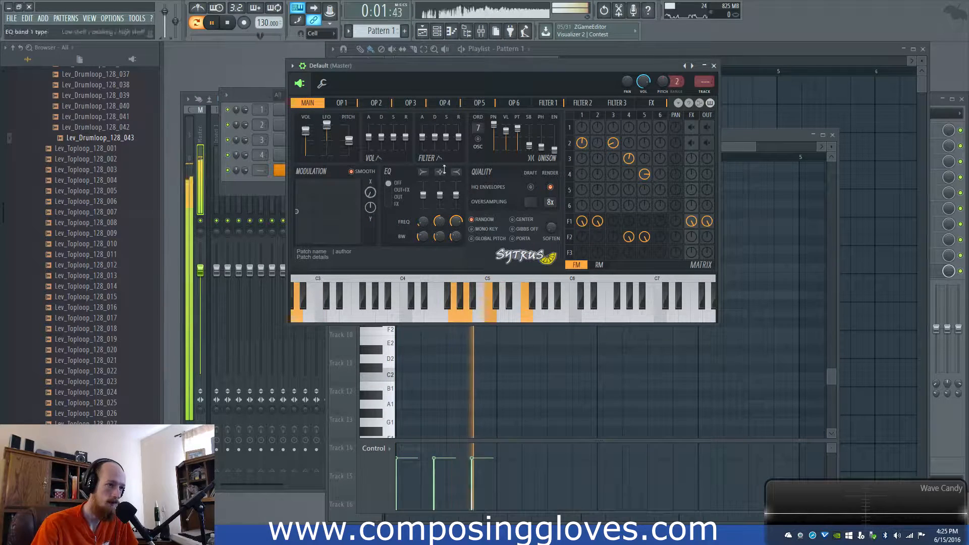
pyautogui.press('space')
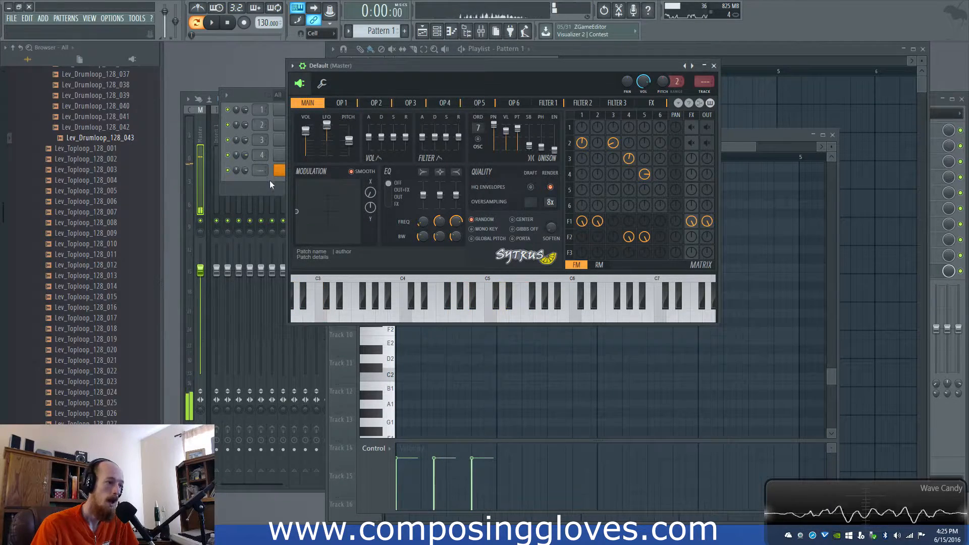
# Move the Sytrus window clear of the channel rack, and place Pattern 1 at bar 1 of playlist Track 1
pyautogui.press('F6')
pyautogui.click(276, 172)
pyautogui.click(291, 172)
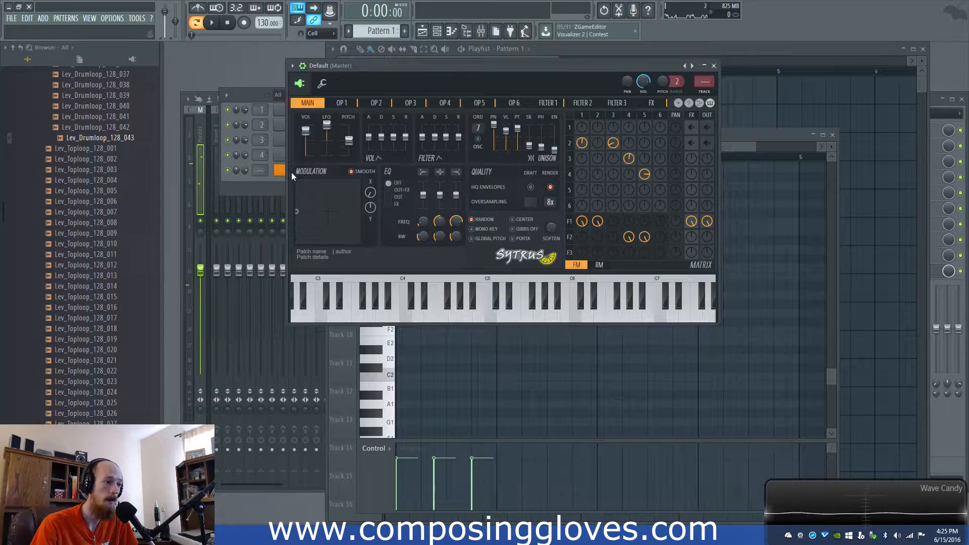
pyautogui.moveTo(484, 69); pyautogui.dragTo(505, 45)
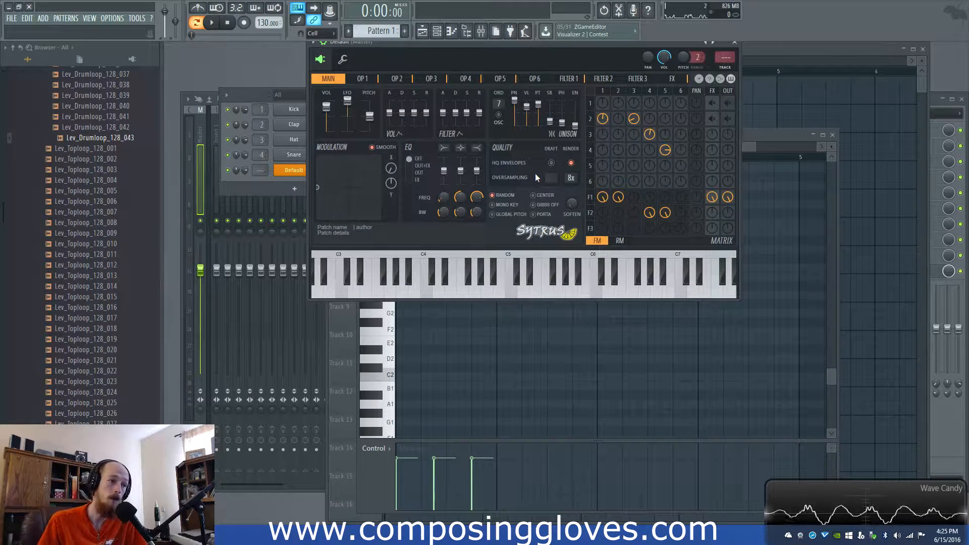
pyautogui.click(365, 81)
pyautogui.click(340, 82)
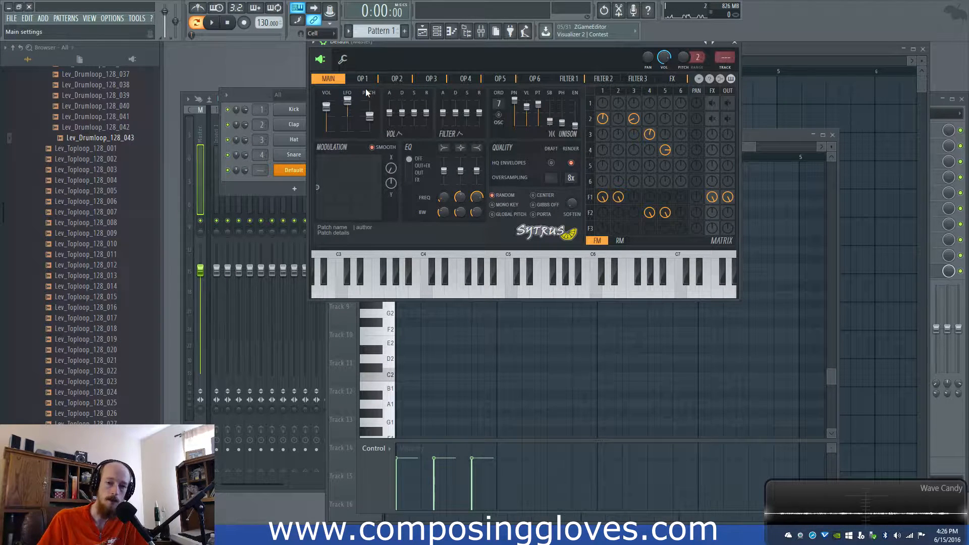
pyautogui.click(761, 46)
pyautogui.moveTo(450, 99); pyautogui.dragTo(390, 99)
# Create an automation clip for the volume multiplier in the Default channel's level adjustment settings
pyautogui.click(298, 171)
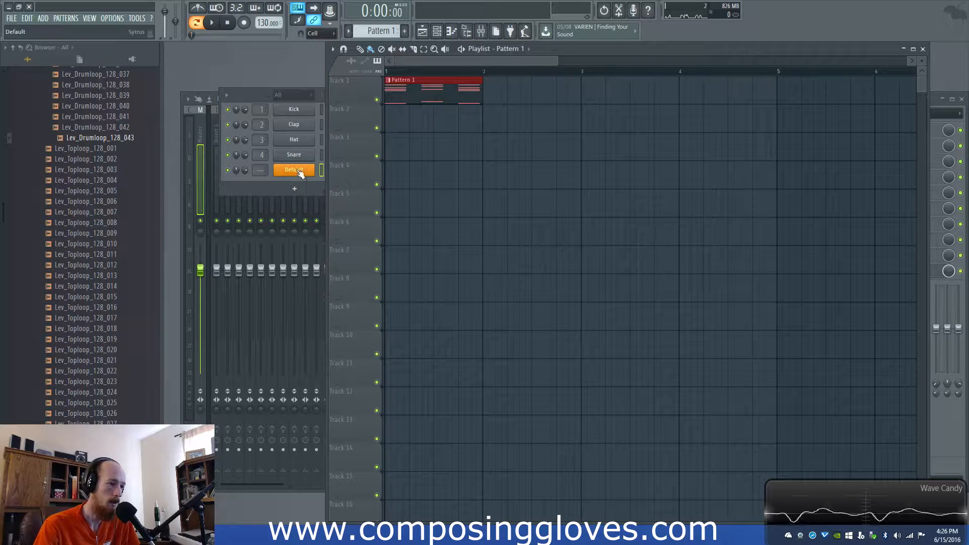
pyautogui.click(298, 170)
pyautogui.click(343, 76)
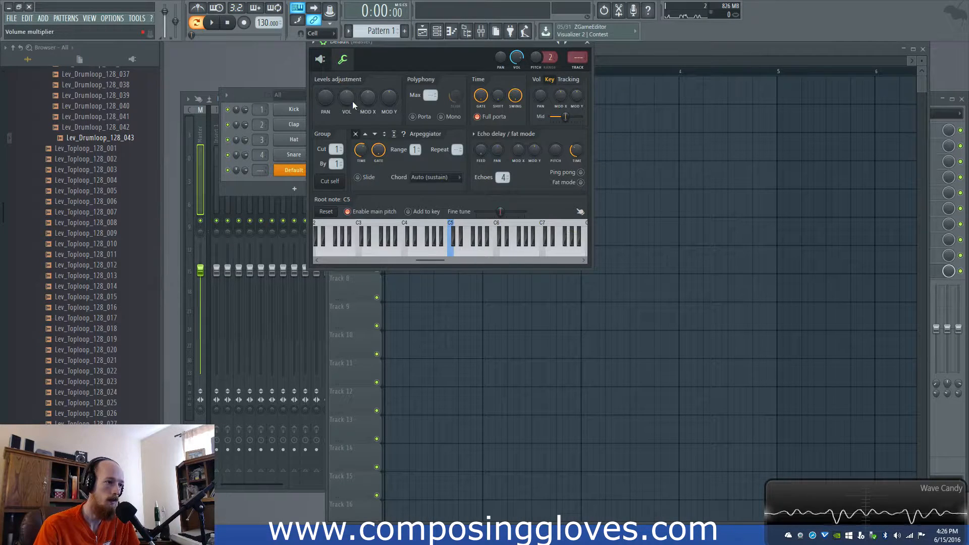
pyautogui.rightClick(352, 101)
pyautogui.click(383, 149)
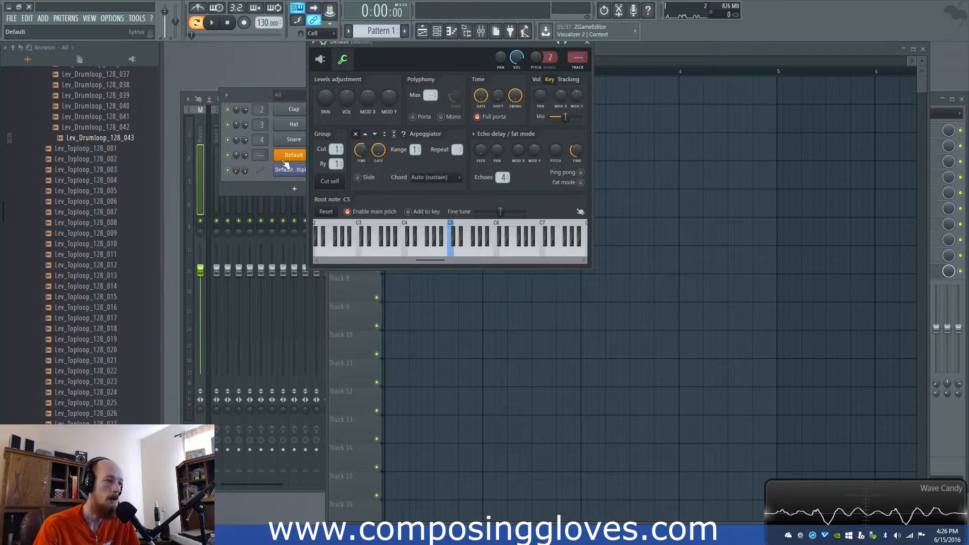
# Create an automation clip for Sytrus's main modulation X control
pyautogui.click(320, 59)
pyautogui.rightClick(392, 169)
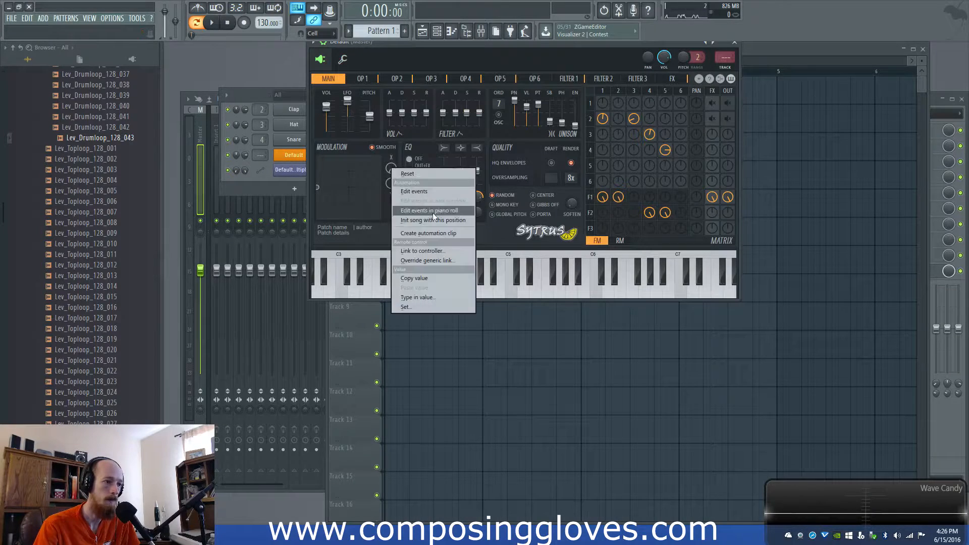
pyautogui.click(446, 233)
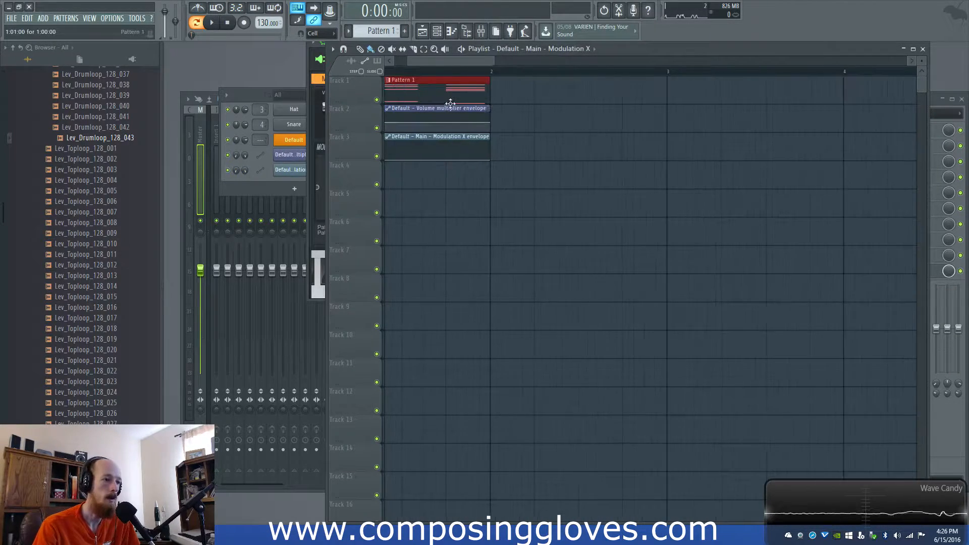
# Duplicate the Pattern 1 clip three times on Track 1 to fill bars 1 through 4
pyautogui.hotkey('ctrl', 'b')
pyautogui.hotkey('ctrl', 'b')
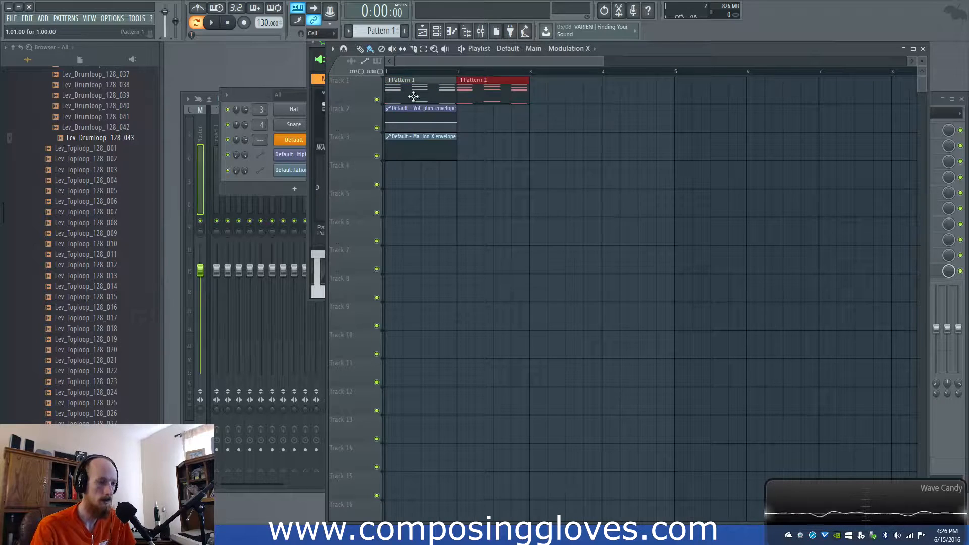
pyautogui.hotkey('ctrl', 'b')
# Extend the Modulation X automation clip to four bars and shape it into a rising ramp ending at bar 4
pyautogui.moveTo(456, 109); pyautogui.dragTo(672, 134)
pyautogui.moveTo(457, 137); pyautogui.dragTo(674, 138)
pyautogui.moveTo(459, 161); pyautogui.dragTo(603, 136)
pyautogui.scroll(3, 442, 126)
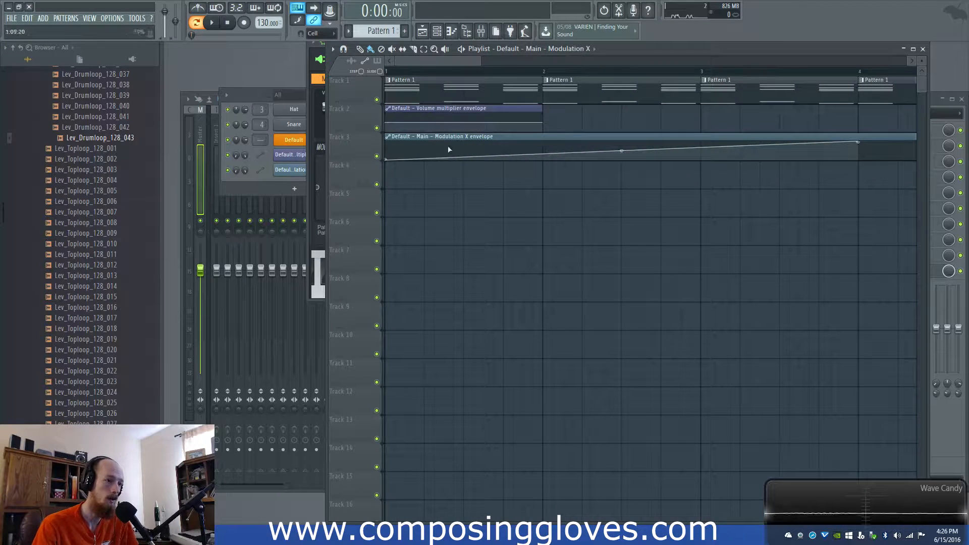
# Shape the volume multiplier clip with repeated sharp drops in the first beat and a broad peak near mid-bar
pyautogui.click(387, 123)
pyautogui.moveTo(388, 123); pyautogui.dragTo(402, 117)
pyautogui.rightClick(405, 131)
pyautogui.rightClick(406, 119)
pyautogui.rightClick(414, 126)
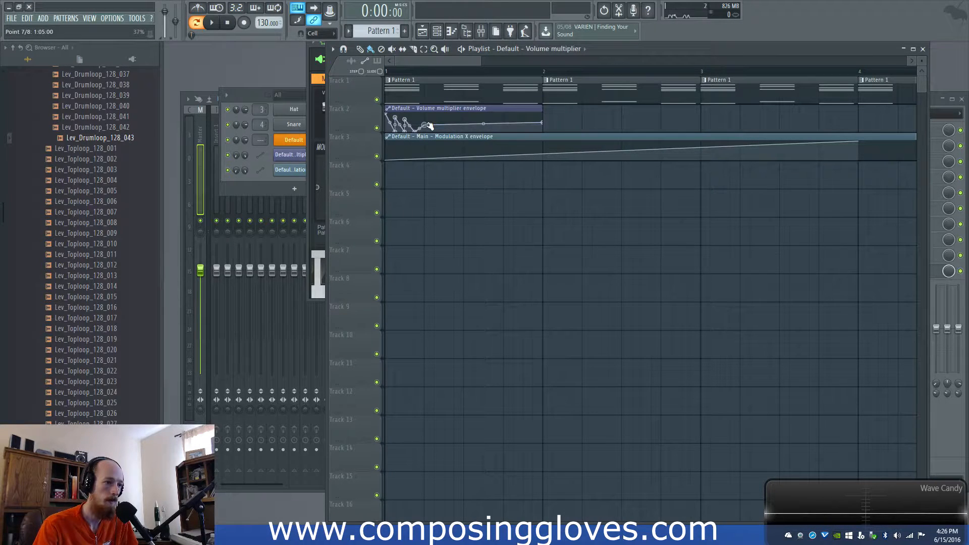
pyautogui.moveTo(430, 124); pyautogui.dragTo(471, 115)
pyautogui.rightClick(430, 133)
pyautogui.rightClick(509, 132)
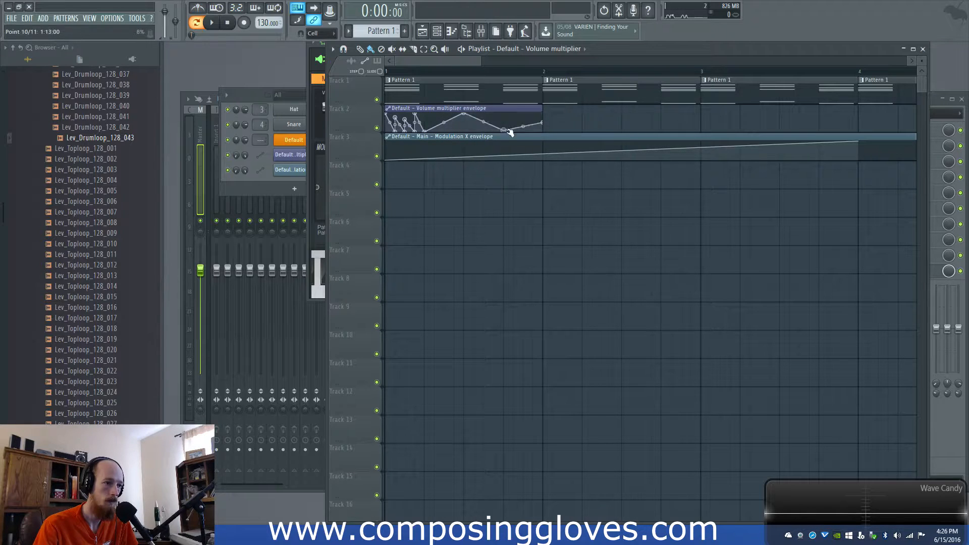
# Refine the volume multiplier envelope with closely spaced mid-bar peaks and drops, playing the song before and after the edit
pyautogui.press('space')
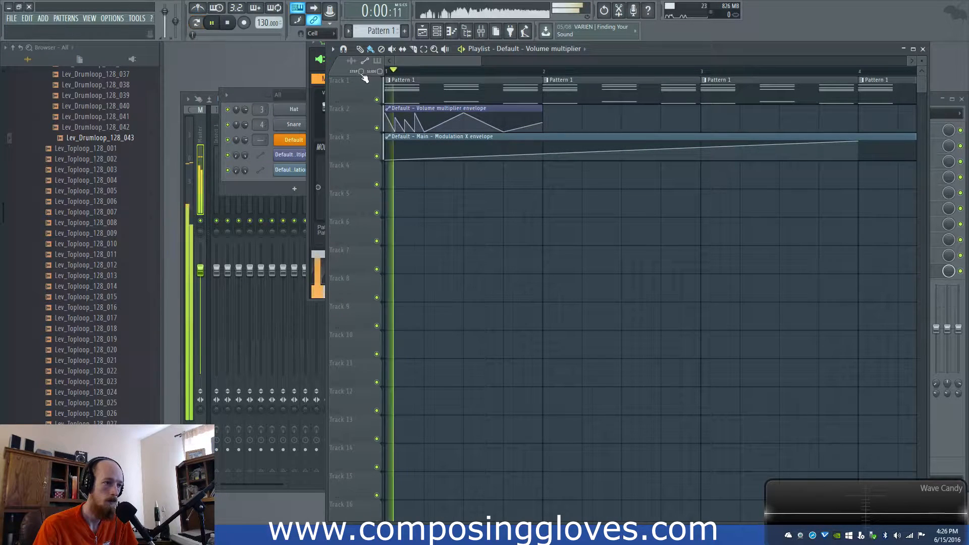
pyautogui.press('space')
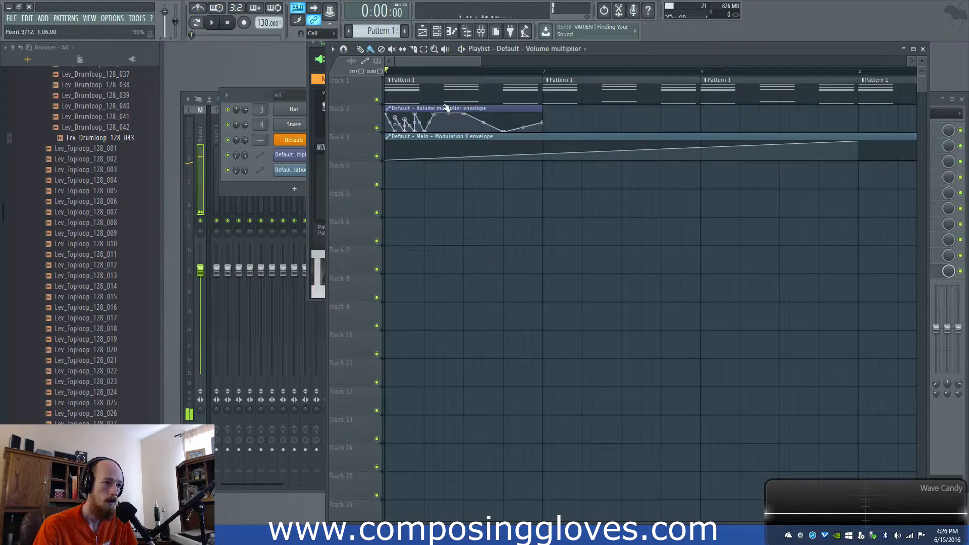
pyautogui.moveTo(466, 116); pyautogui.dragTo(456, 109)
pyautogui.rightClick(468, 136)
pyautogui.rightClick(467, 113)
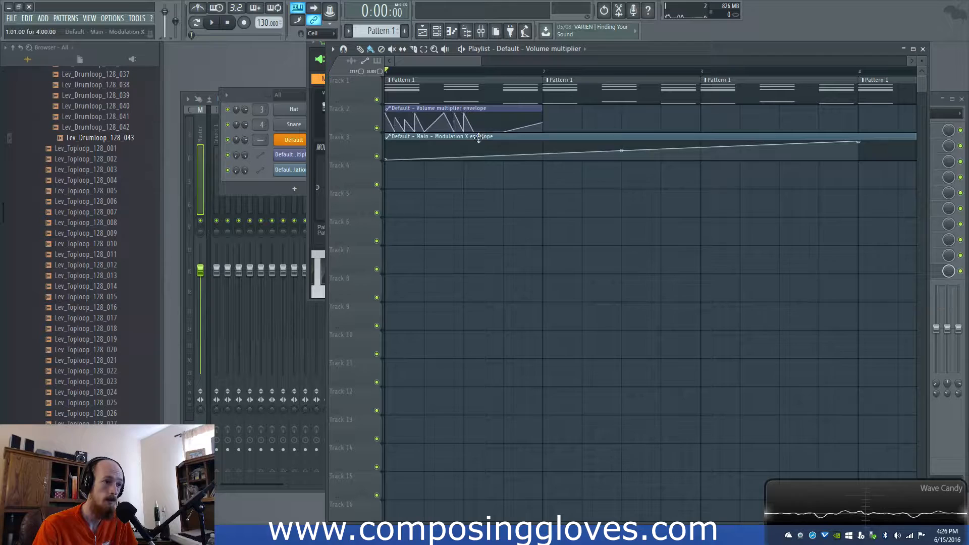
pyautogui.press('space')
pyautogui.press('space')
# Add two triangular peaks to the last beat of the volume multiplier clip, and lower its end point to the minimum
pyautogui.scroll(2, 508, 124)
pyautogui.rightClick(534, 113)
pyautogui.rightClick(562, 132)
pyautogui.rightClick(593, 116)
pyautogui.moveTo(621, 123); pyautogui.dragTo(621, 133)
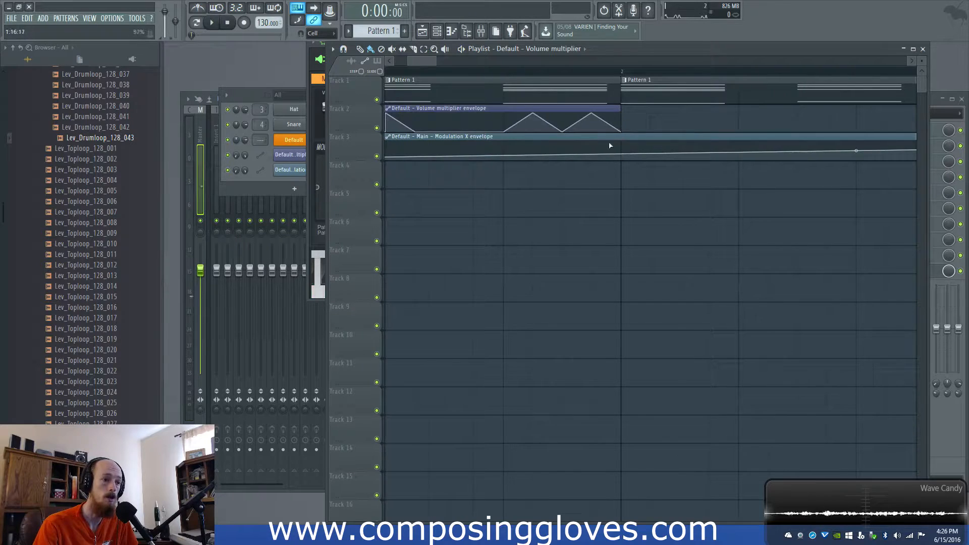
# Copy the volume multiplier clip along Track 2 to cover all four bars while playing the song
pyautogui.scroll(-3, 566, 150)
pyautogui.moveTo(435, 109); pyautogui.dragTo(528, 108)
pyautogui.press('space')
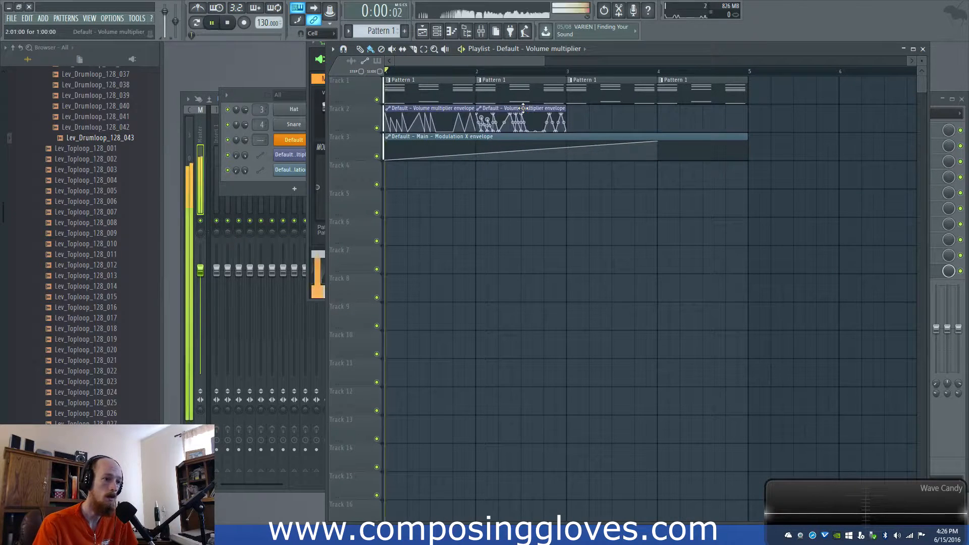
pyautogui.moveTo(510, 108); pyautogui.dragTo(692, 108)
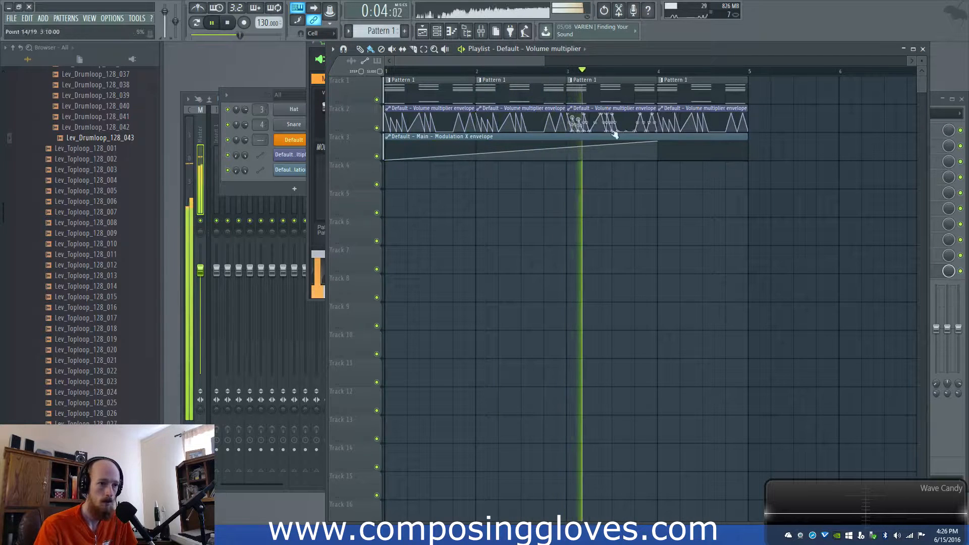
pyautogui.press('space')
# Reverse the Modulation X automation into a falling ramp that reaches its minimum at bar 4, and play the song
pyautogui.click(538, 135)
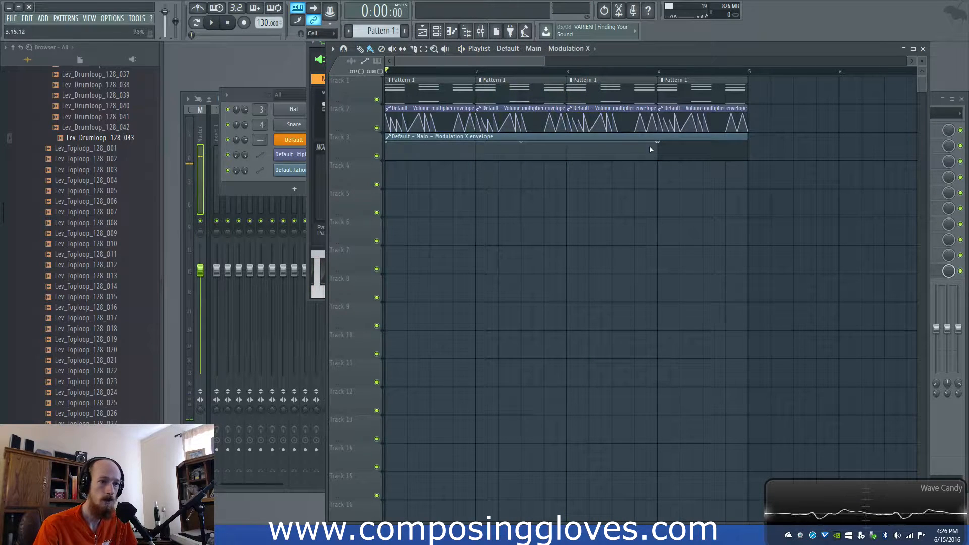
pyautogui.moveTo(659, 145); pyautogui.dragTo(658, 160)
pyautogui.press('space')
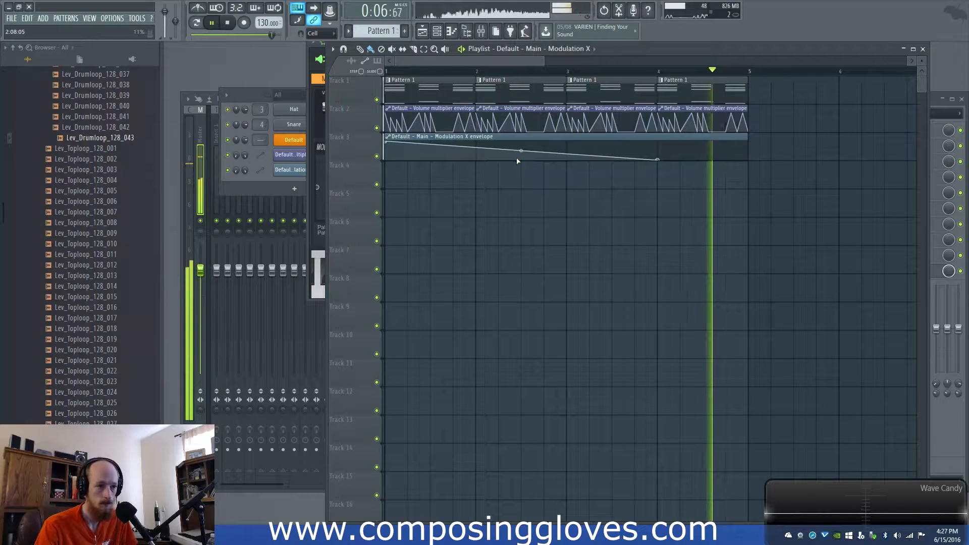
pyautogui.press('space')
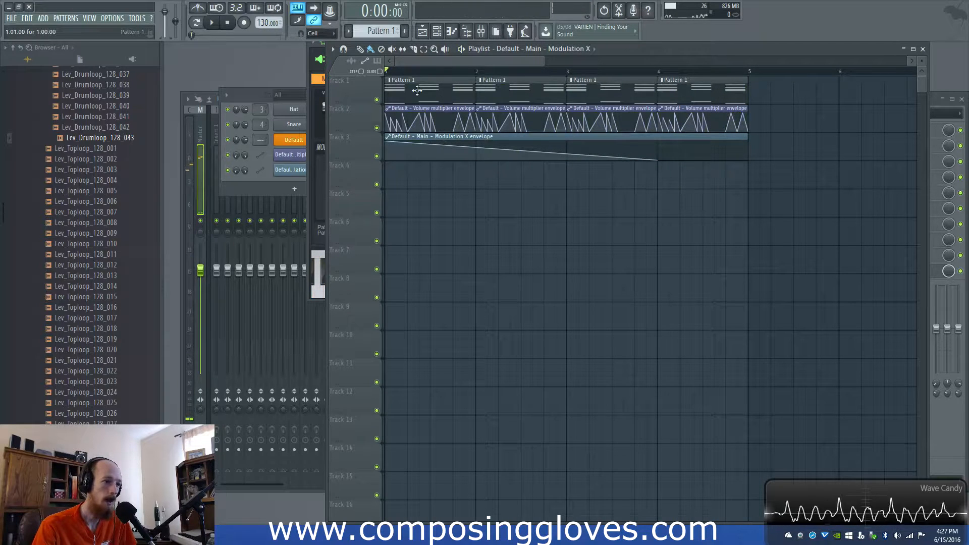
# Show the unsorted channels, create a new Pattern 2, and open the piano roll of the Default channel
pyautogui.press('F6')
pyautogui.click(300, 96)
pyautogui.click(297, 130)
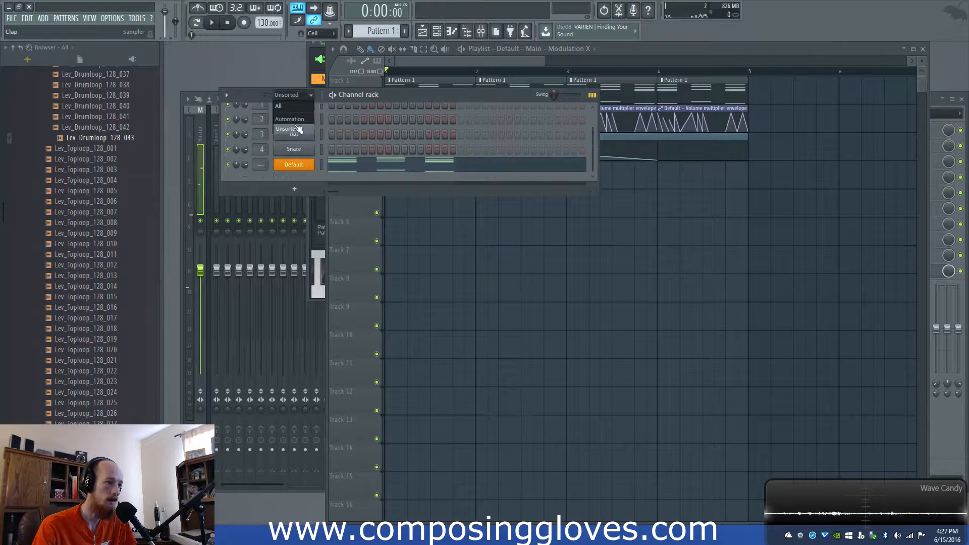
pyautogui.click(405, 34)
pyautogui.press('Return')
pyautogui.rightClick(300, 178)
pyautogui.click(357, 181)
pyautogui.rightClick(321, 179)
pyautogui.click(343, 182)
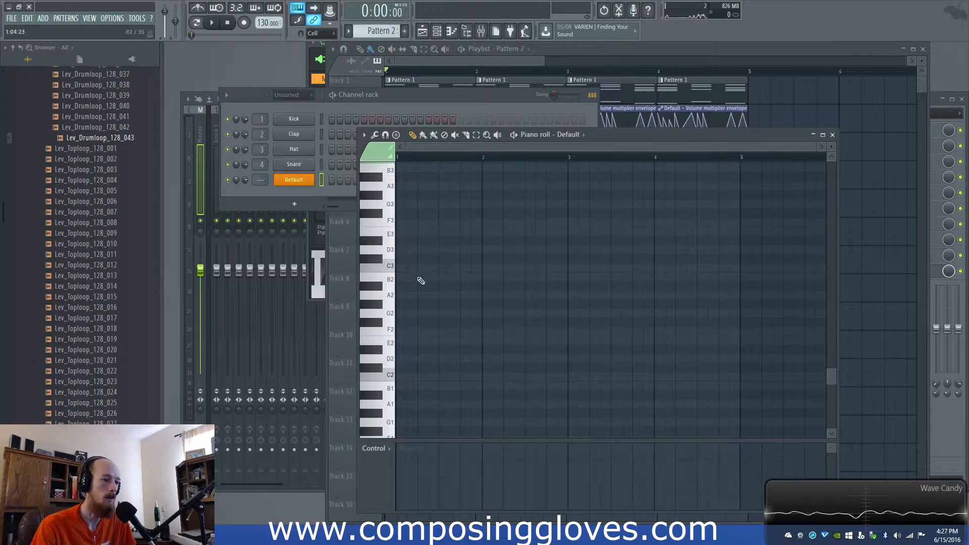
# Draw a two-bar A2 note from bar 1 and matching A notes one octave below and above it
pyautogui.click(403, 295)
pyautogui.moveTo(414, 296); pyautogui.dragTo(565, 295)
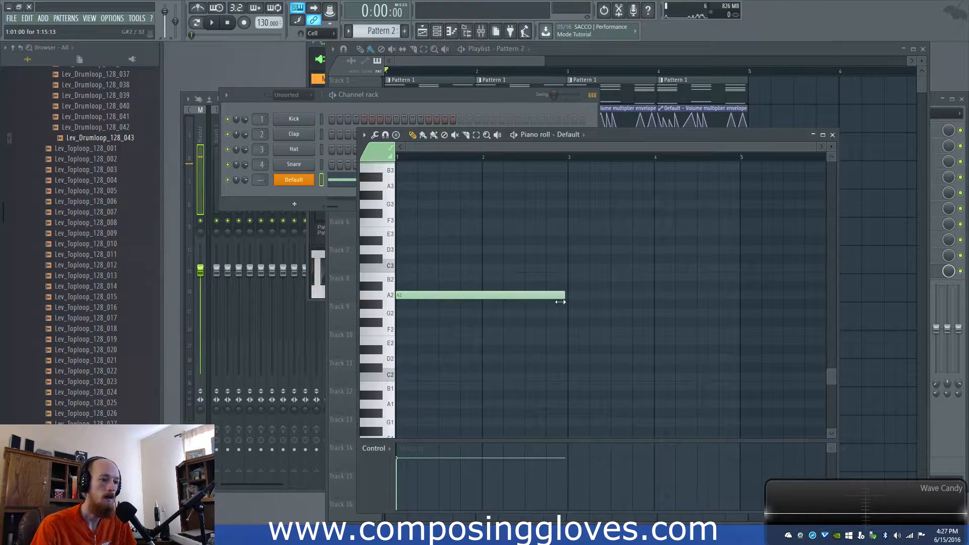
pyautogui.scroll(-2, 429, 314)
pyautogui.click(401, 350)
pyautogui.scroll(4, 417, 292)
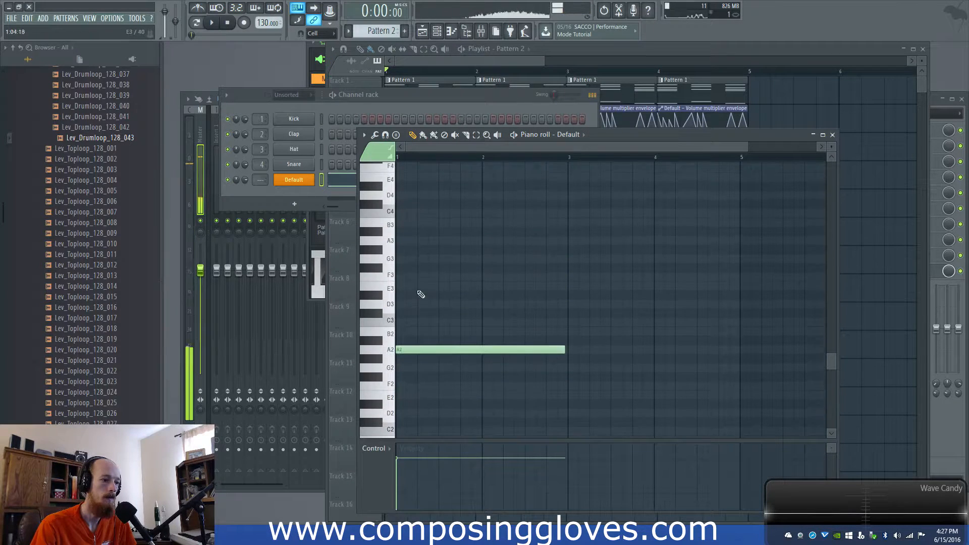
pyautogui.click(406, 323)
pyautogui.scroll(2, 414, 263)
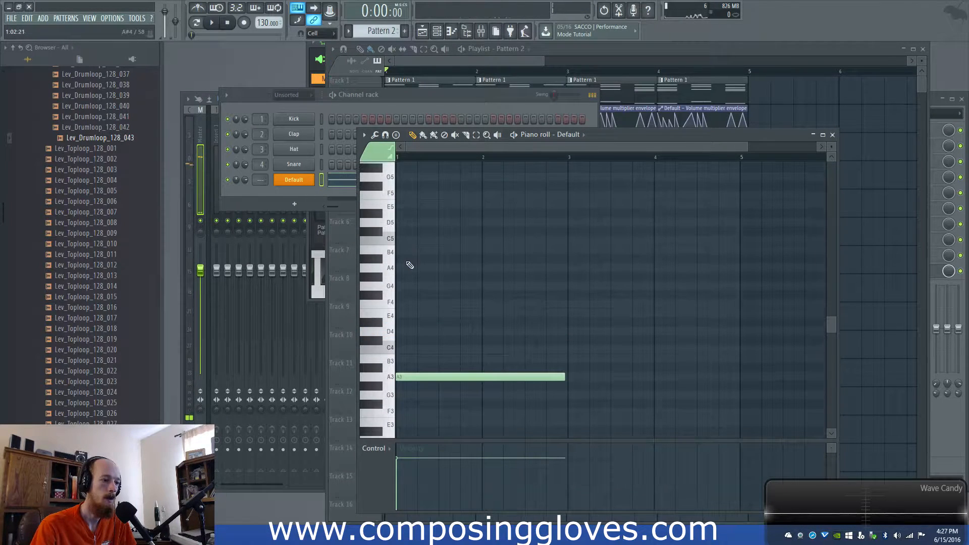
# Complete the chord with two-bar E4, A4, C5 and E5 notes, removing the misplaced C4
pyautogui.click(412, 269)
pyautogui.click(408, 347)
pyautogui.scroll(1, 410, 262)
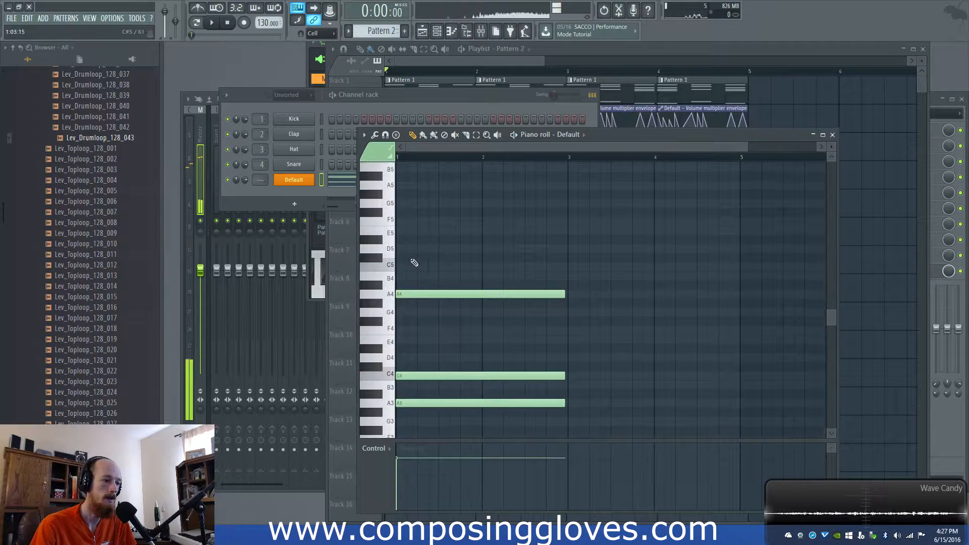
pyautogui.rightClick(412, 377)
pyautogui.click(403, 345)
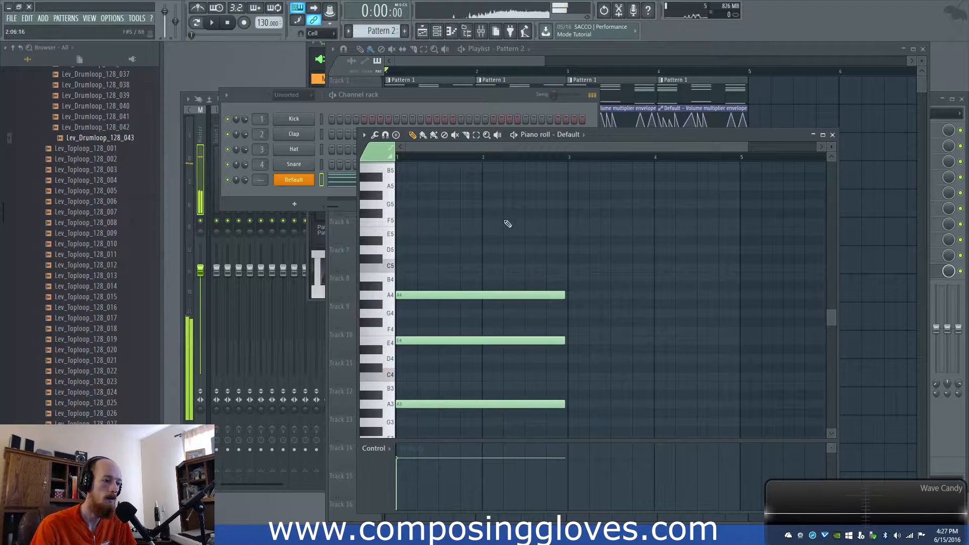
pyautogui.scroll(1, 409, 275)
pyautogui.click(409, 295)
pyautogui.click(406, 269)
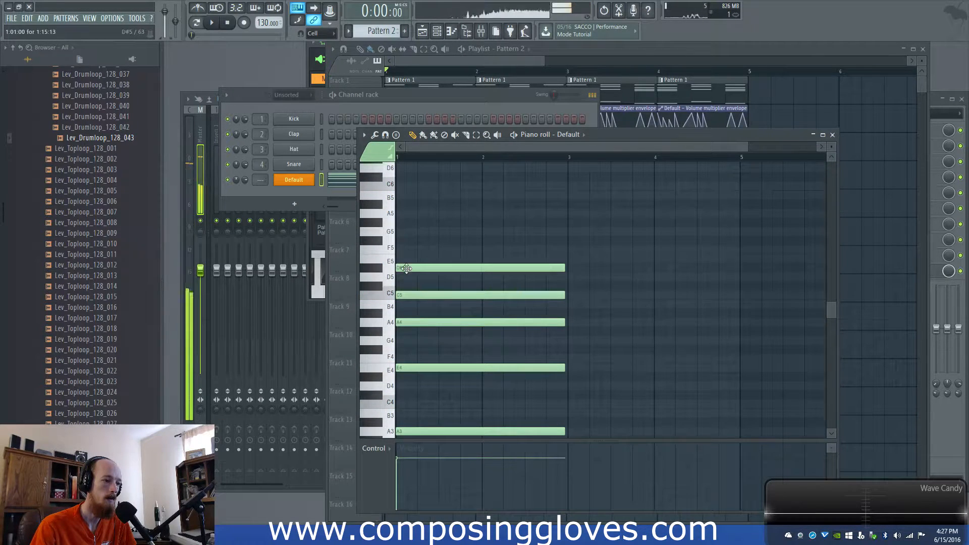
pyautogui.moveTo(406, 270); pyautogui.dragTo(407, 259)
# Replace the Pattern 1 clips on Track 1 with Pattern 2 at bars 1 and 3, and end the Modulation X ramp at bar 3
pyautogui.click(449, 213)
pyautogui.moveTo(484, 52); pyautogui.dragTo(459, 52)
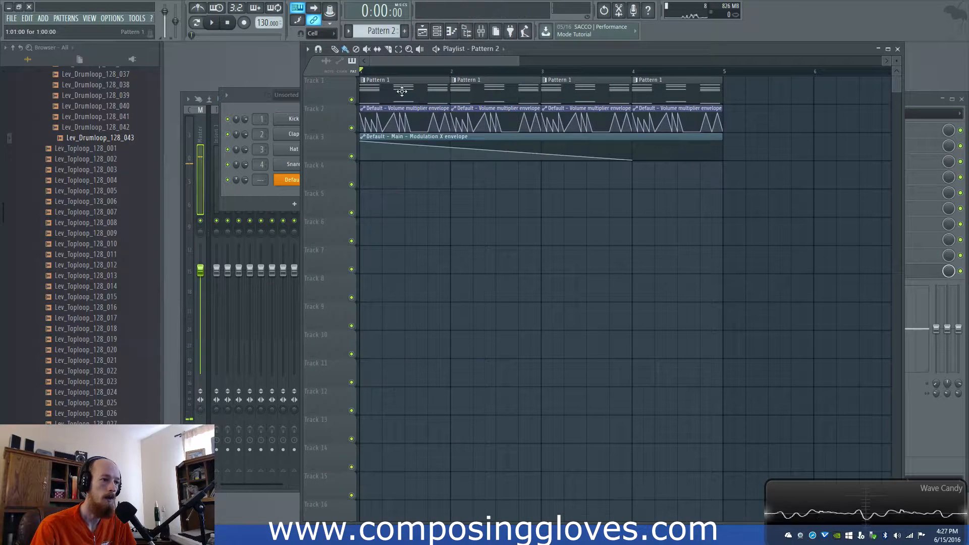
pyautogui.rightClick(401, 91)
pyautogui.click(395, 92)
pyautogui.moveTo(407, 89); pyautogui.dragTo(370, 89)
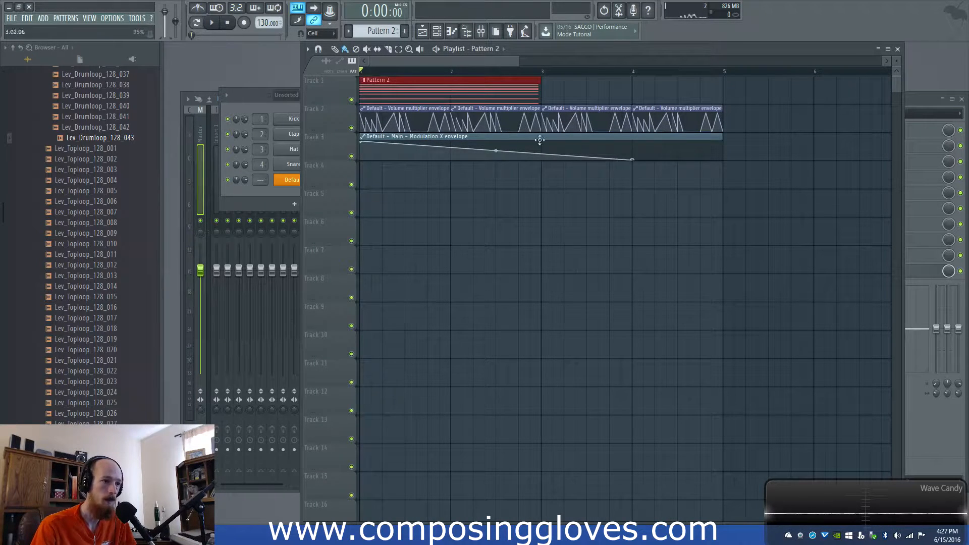
pyautogui.moveTo(634, 158); pyautogui.dragTo(554, 189)
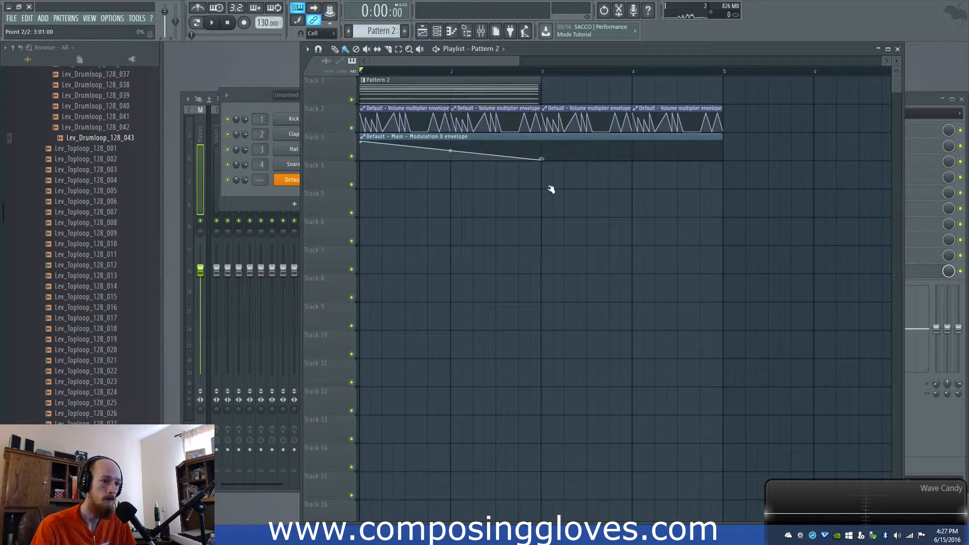
pyautogui.moveTo(430, 90); pyautogui.dragTo(613, 84)
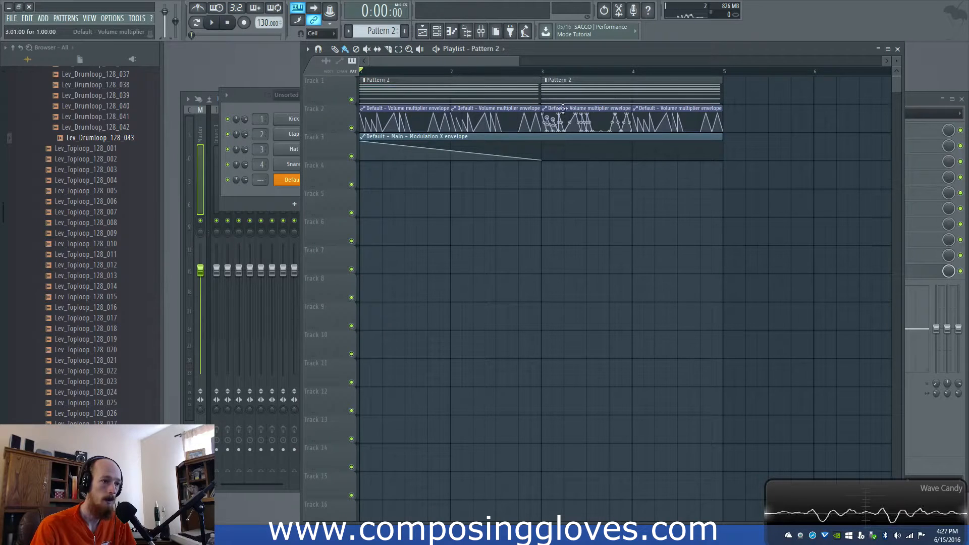
# Delete the last three volume multiplier clips on Track 2 and lengthen the remaining clip to just past bar 3
pyautogui.rightClick(505, 109)
pyautogui.rightClick(585, 110)
pyautogui.rightClick(678, 110)
pyautogui.scroll(1, 417, 110)
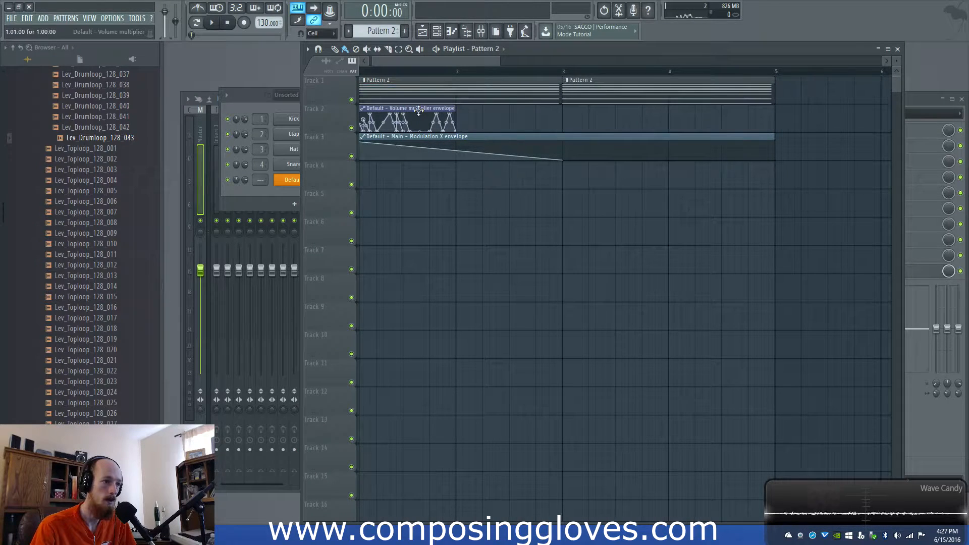
pyautogui.moveTo(451, 107); pyautogui.dragTo(592, 117)
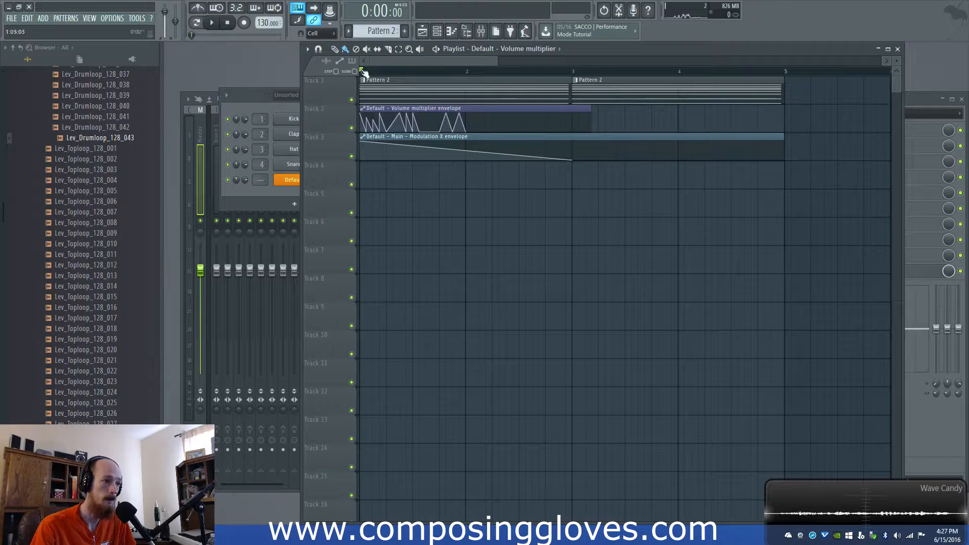
# Slice the volume multiplier clip at bar 2, delete its first part, and move the remainder to bar 1
pyautogui.rightClick(474, 119)
pyautogui.click(511, 135)
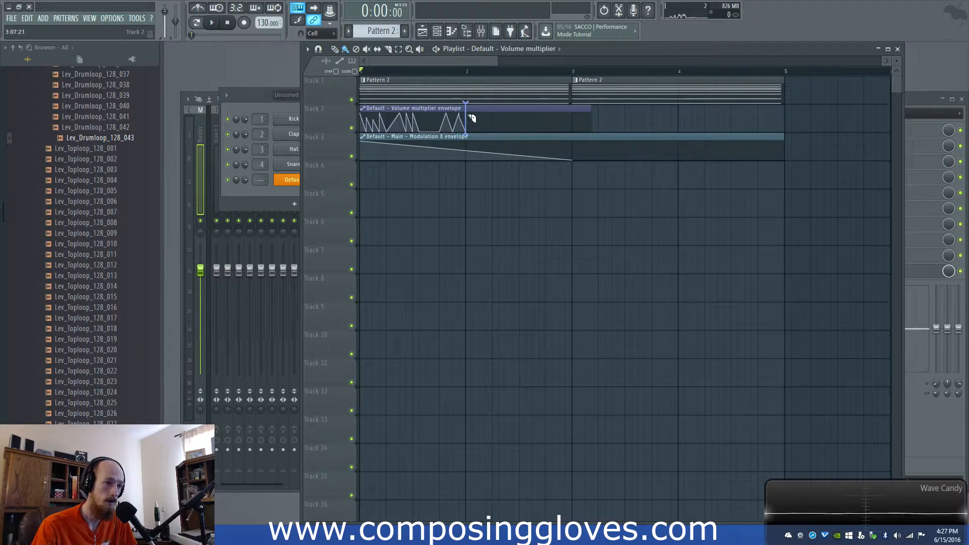
pyautogui.rightClick(411, 110)
pyautogui.moveTo(508, 115); pyautogui.dragTo(330, 109)
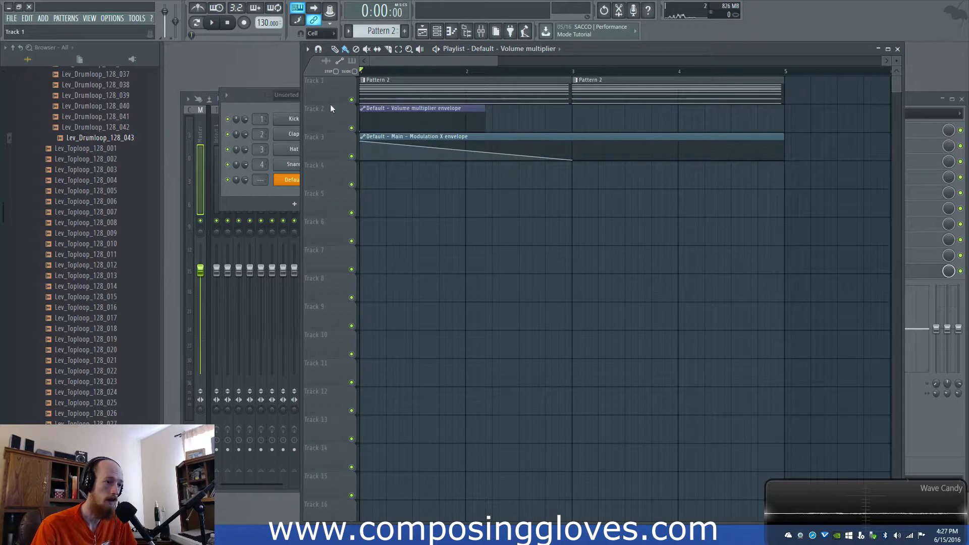
# Look through the MIDI, audio, file and general settings, and close them
pyautogui.click(112, 18)
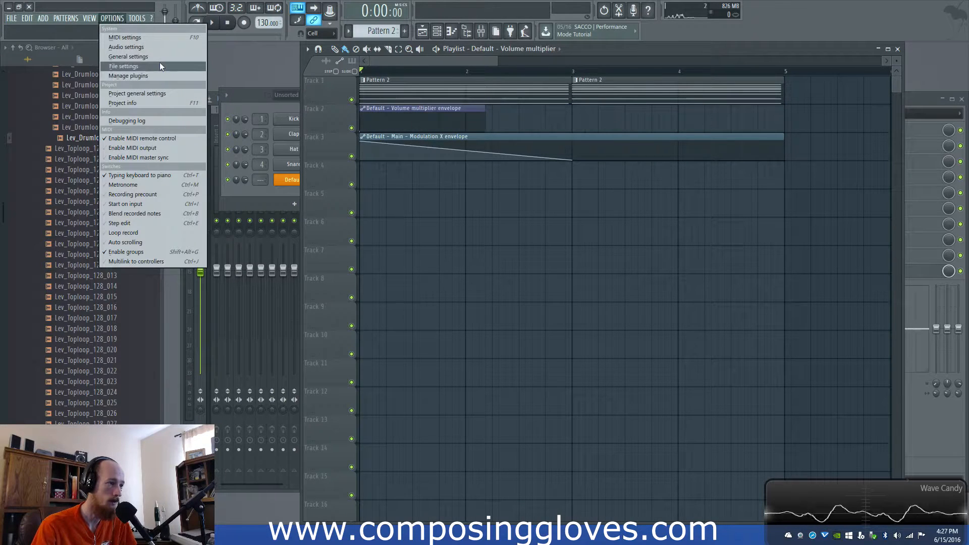
pyautogui.click(247, 60)
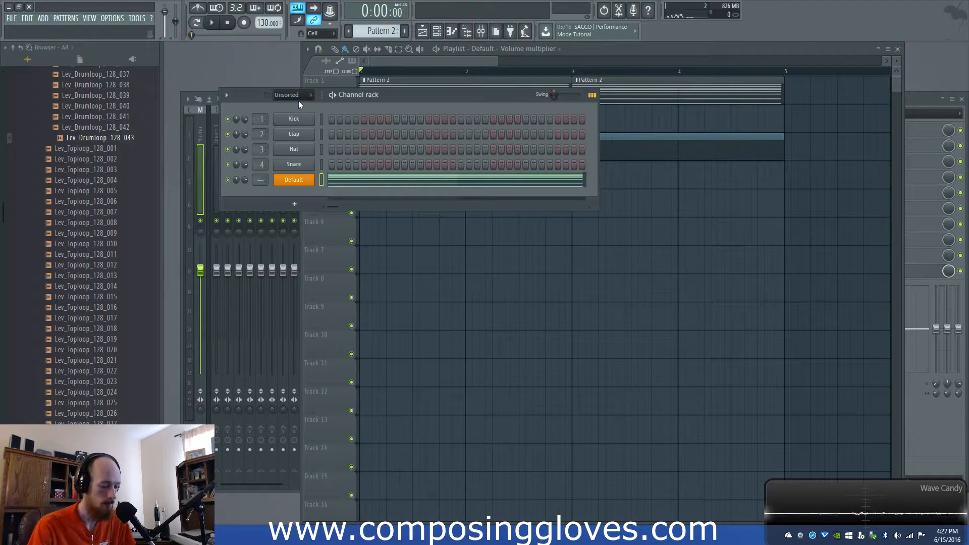
pyautogui.press('F10')
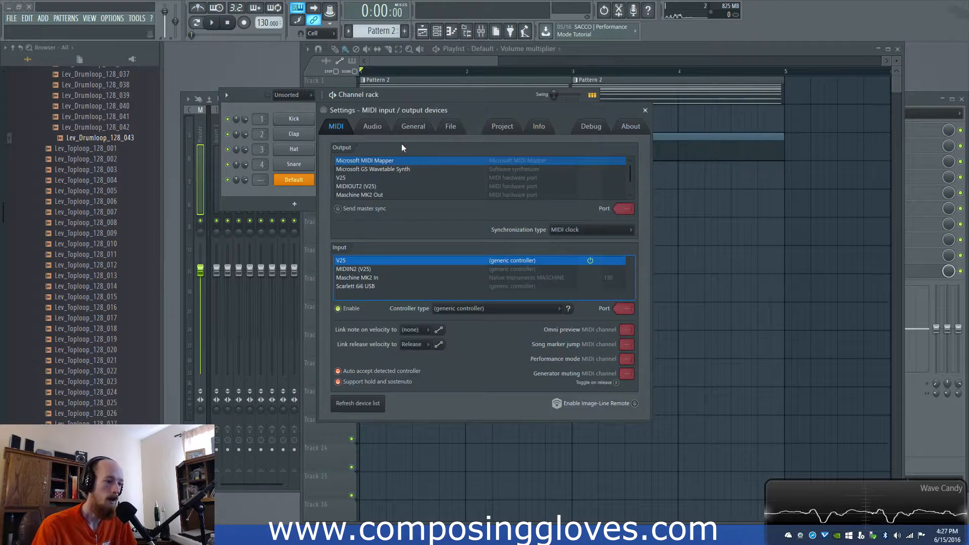
pyautogui.click(368, 126)
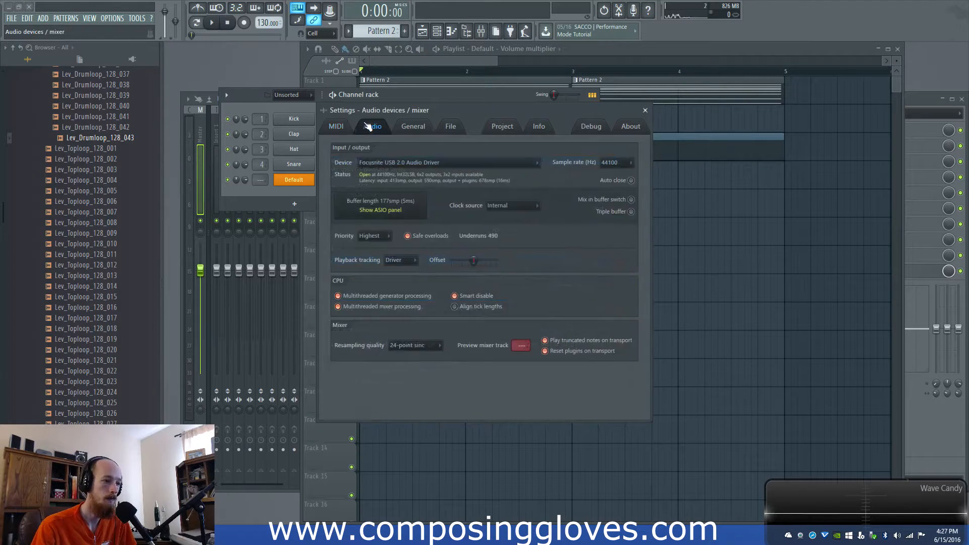
pyautogui.click(450, 127)
pyautogui.click(423, 128)
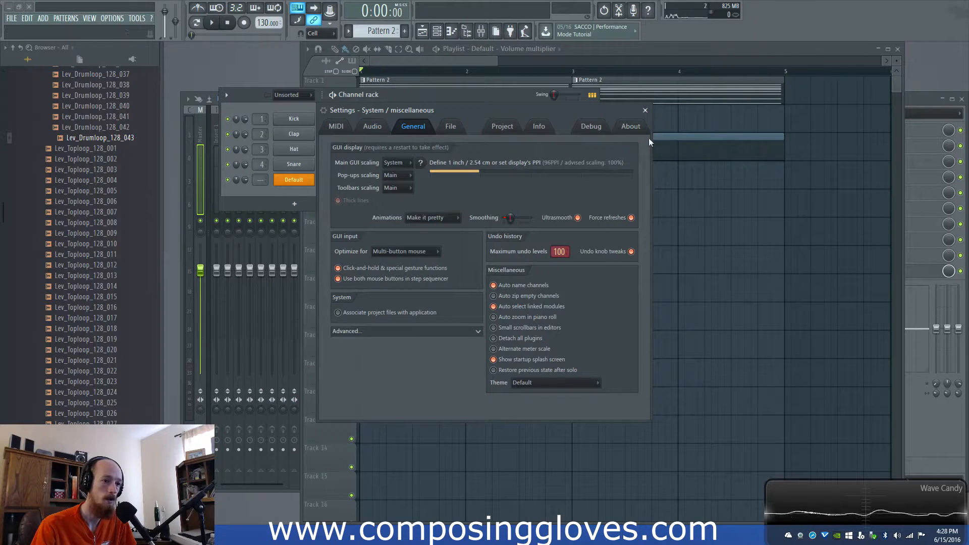
pyautogui.click(645, 111)
pyautogui.click(606, 293)
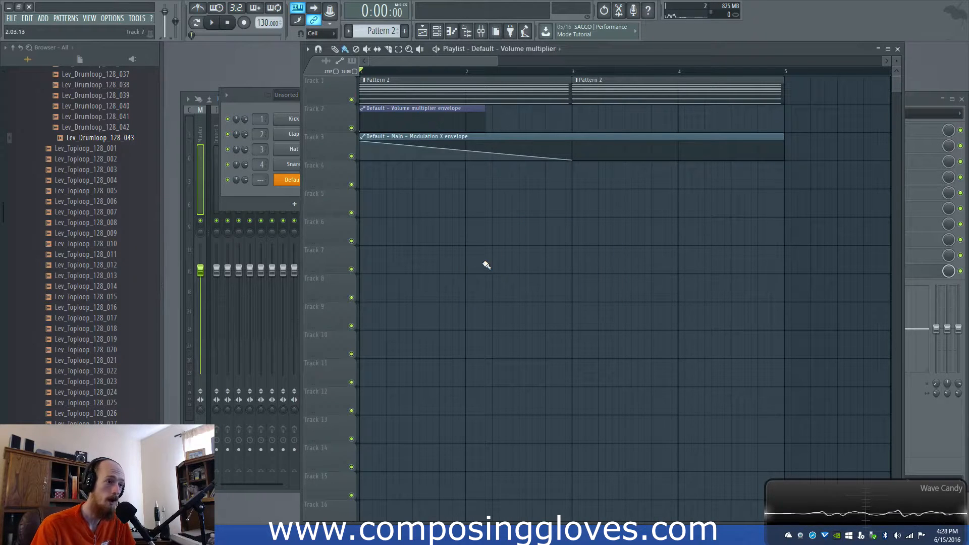
# Slip the volume multiplier clip's contents so its last two peaks start at bar 1, and trim the clip to one beat
pyautogui.rightClick(552, 252)
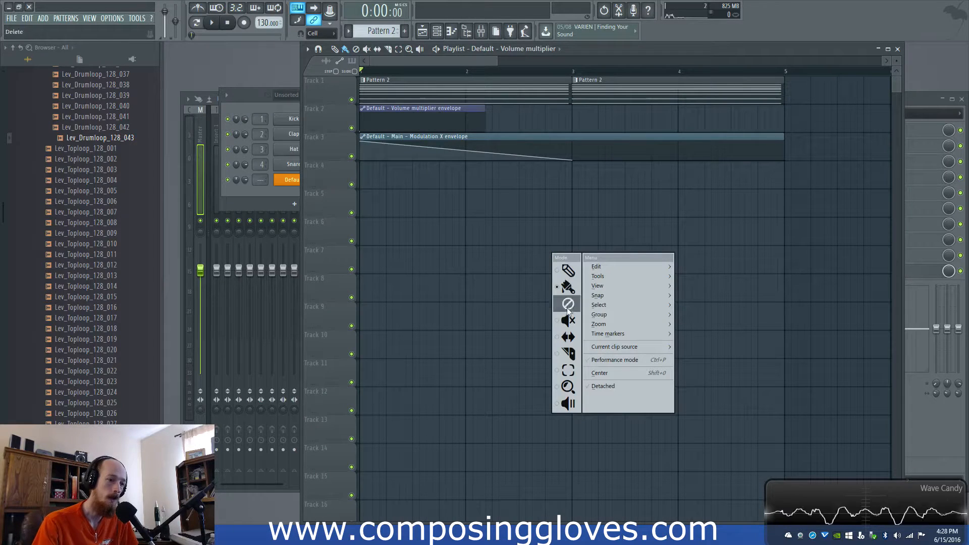
pyautogui.click(501, 223)
pyautogui.rightClick(520, 222)
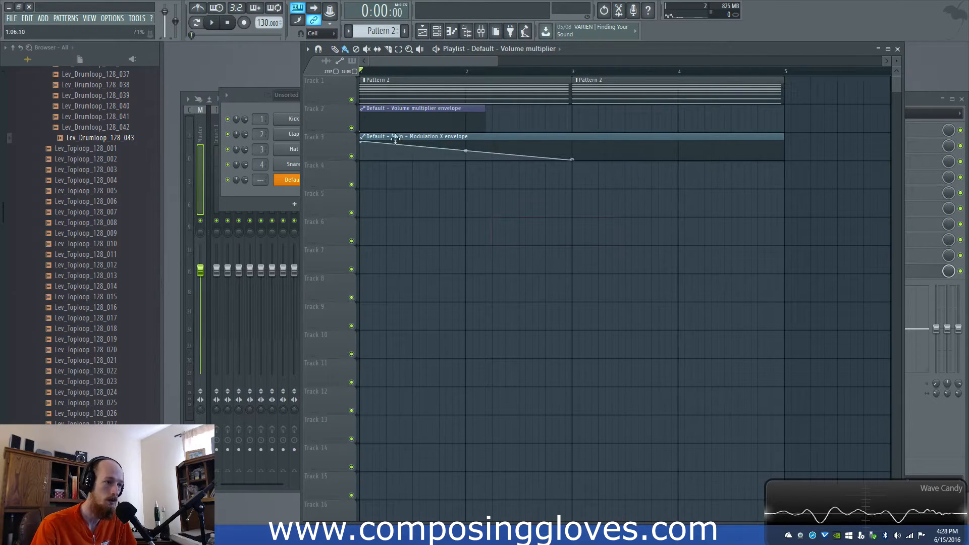
pyautogui.scroll(2, 399, 137)
pyautogui.scroll(1, 563, 168)
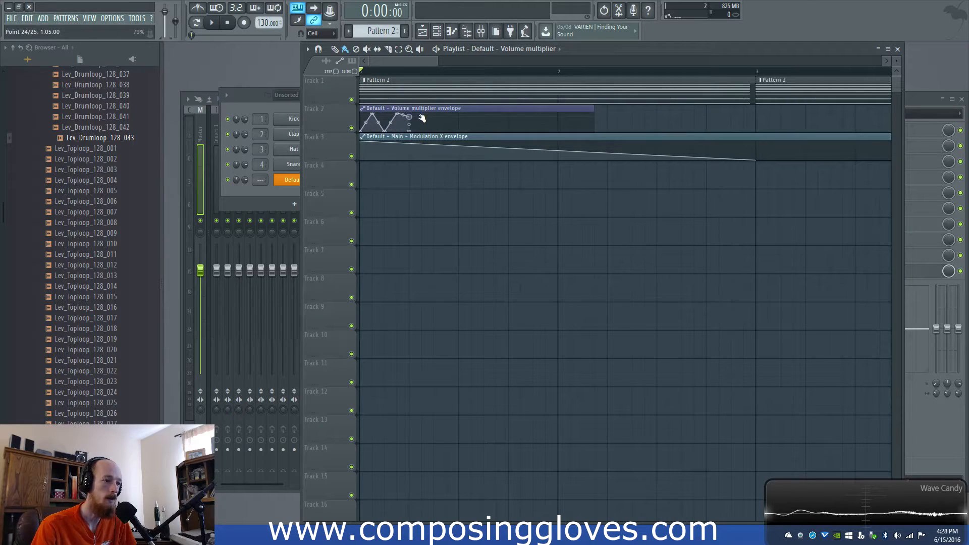
pyautogui.moveTo(594, 109); pyautogui.dragTo(408, 120)
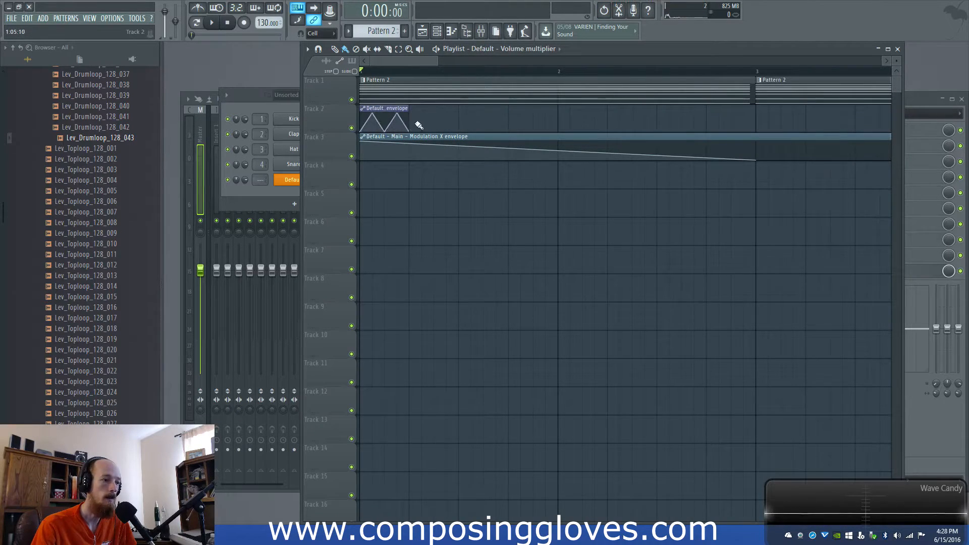
# Duplicate the one-beat volume multiplier clip along Track 2 up to bar 5
pyautogui.scroll(-3, 377, 121)
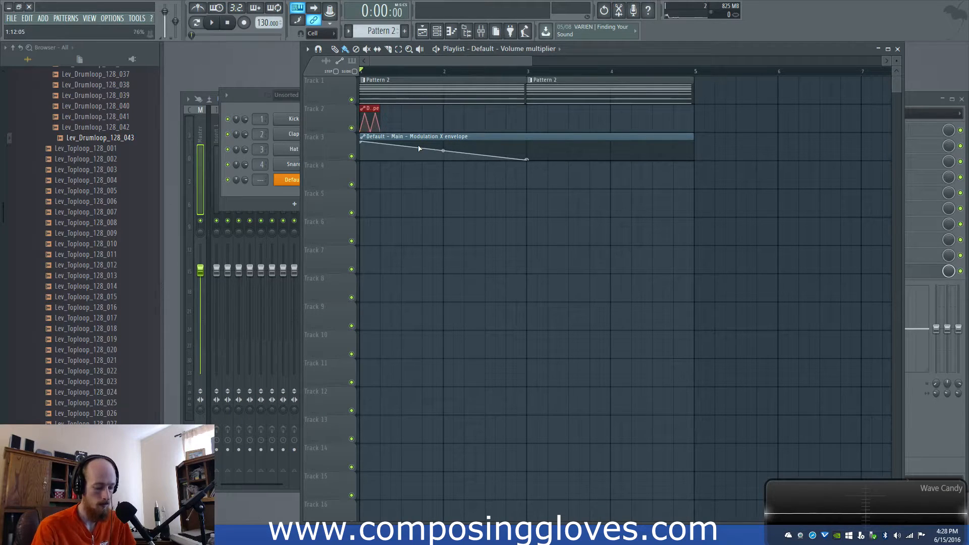
pyautogui.hotkey('ctrl', 'b')
pyautogui.hotkey('ctrl', 'b')
pyautogui.hotkey('ctrl', 'b')
pyautogui.hotkey('ctrl', 'b')
pyautogui.hotkey('ctrl', 'b')
pyautogui.hotkey('ctrl', 'b')
pyautogui.hotkey('ctrl', 'b')
pyautogui.hotkey('ctrl', 'b')
pyautogui.hotkey('ctrl', 'b')
pyautogui.hotkey('ctrl', 'b')
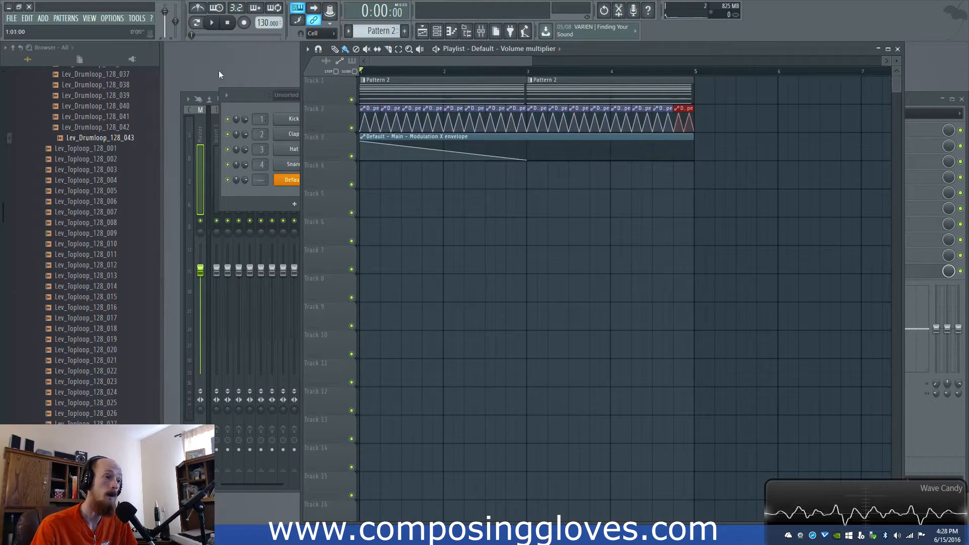
# Play the song from the start and again from bar 3 to hear the pulsing chord
pyautogui.press('space')
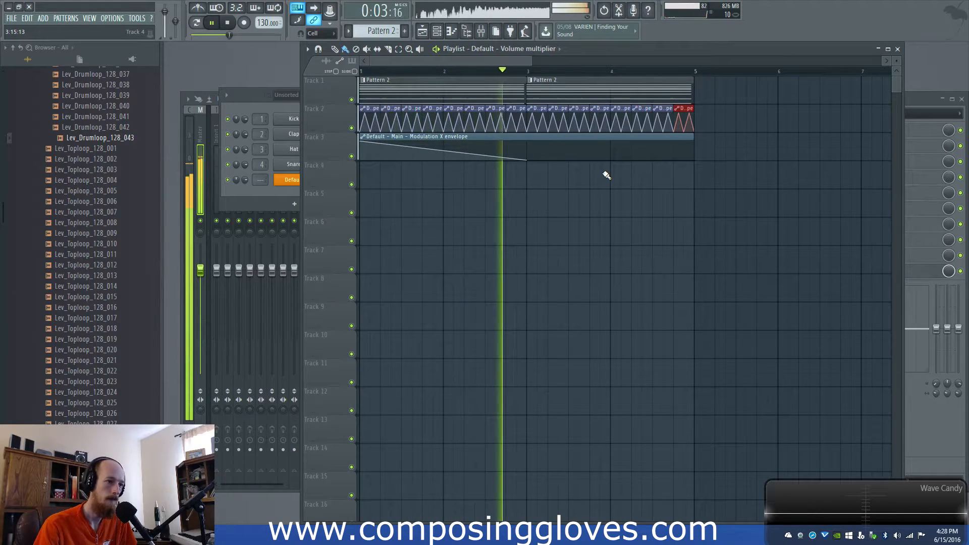
pyautogui.press('space')
pyautogui.scroll(-2, 562, 147)
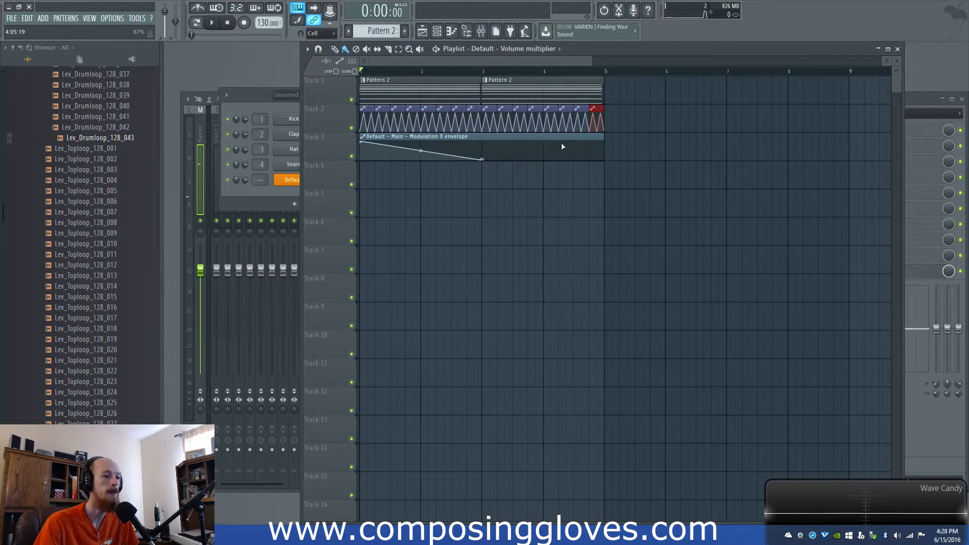
pyautogui.click(492, 75)
pyautogui.press('space')
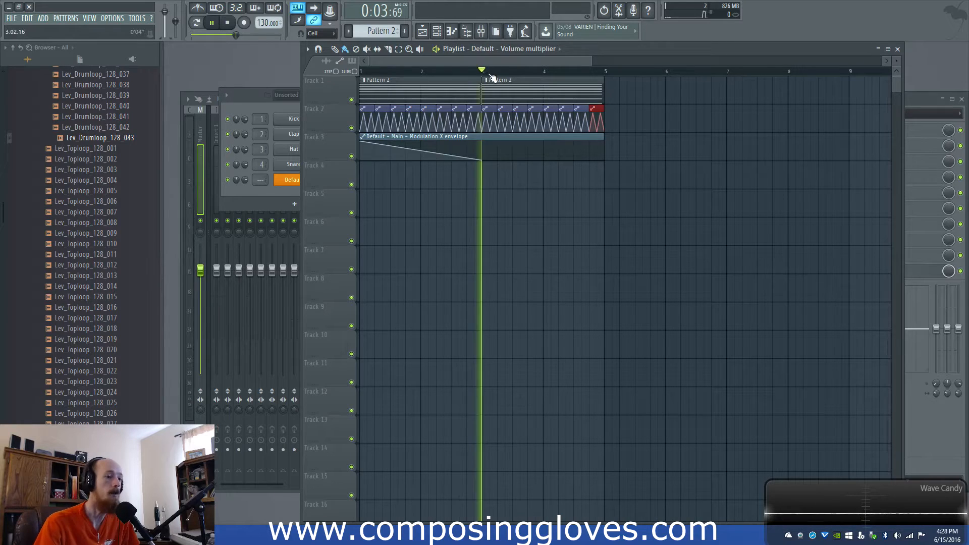
pyautogui.press('space')
# Open the Default channel's Sytrus and compare the FM and RM views of its modulation matrix
pyautogui.click(258, 195)
pyautogui.click(294, 180)
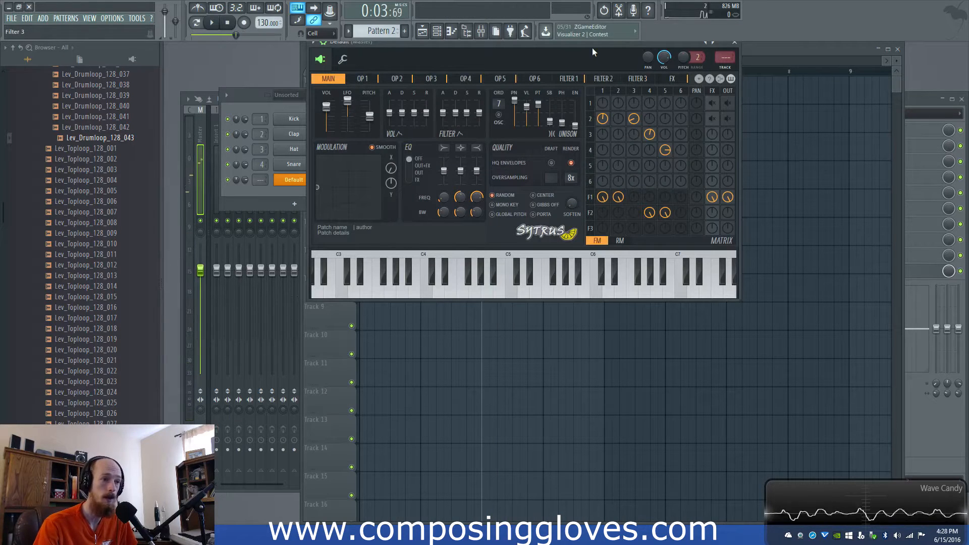
pyautogui.click(624, 242)
pyautogui.click(598, 242)
pyautogui.click(621, 242)
pyautogui.click(598, 243)
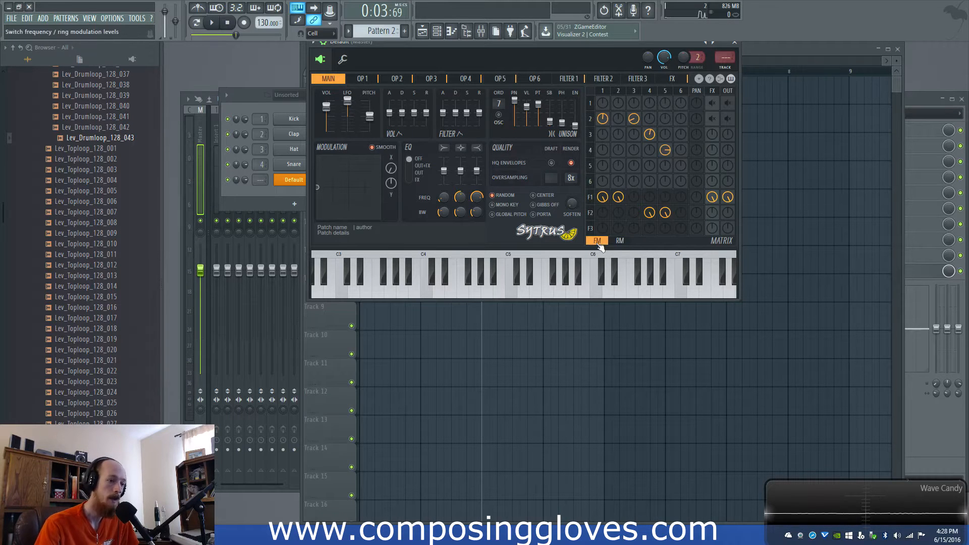